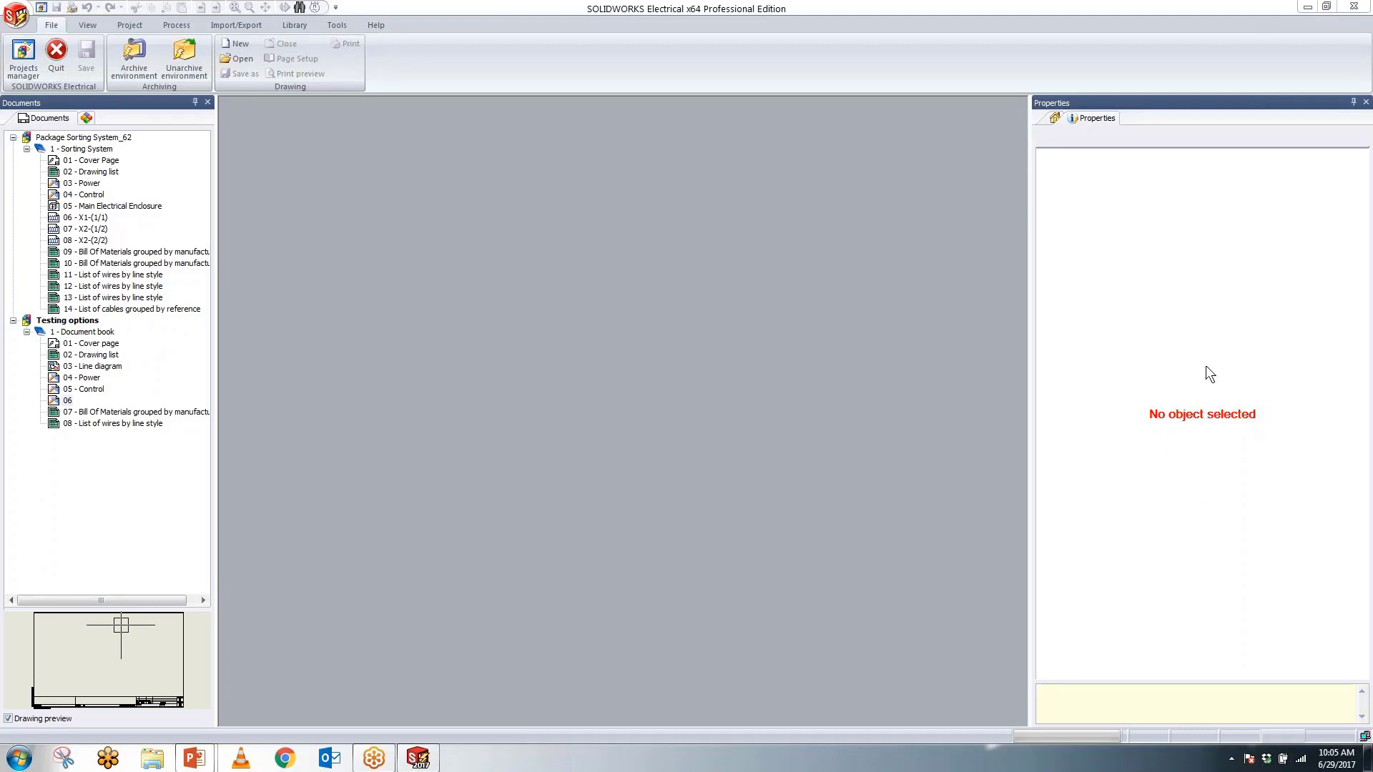
pyautogui.click(91, 24)
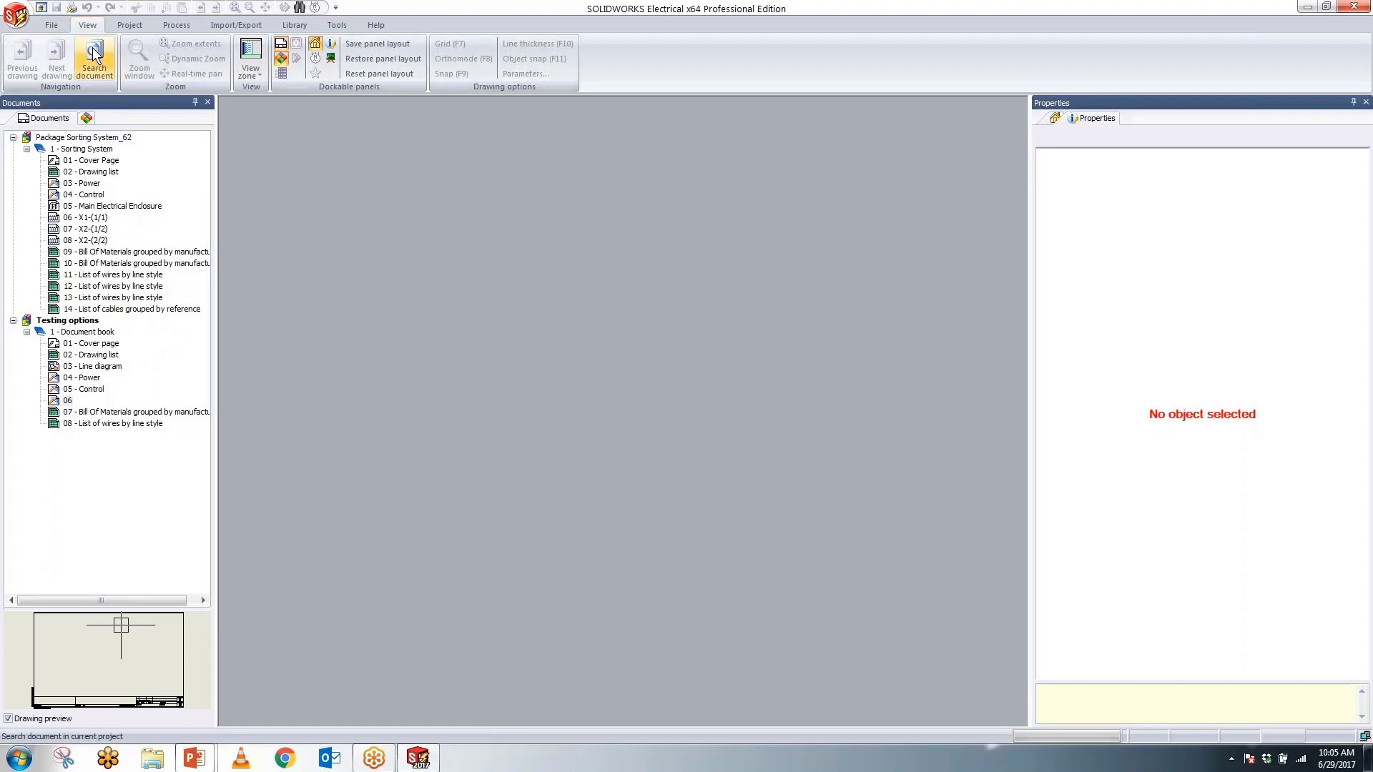
pyautogui.click(127, 26)
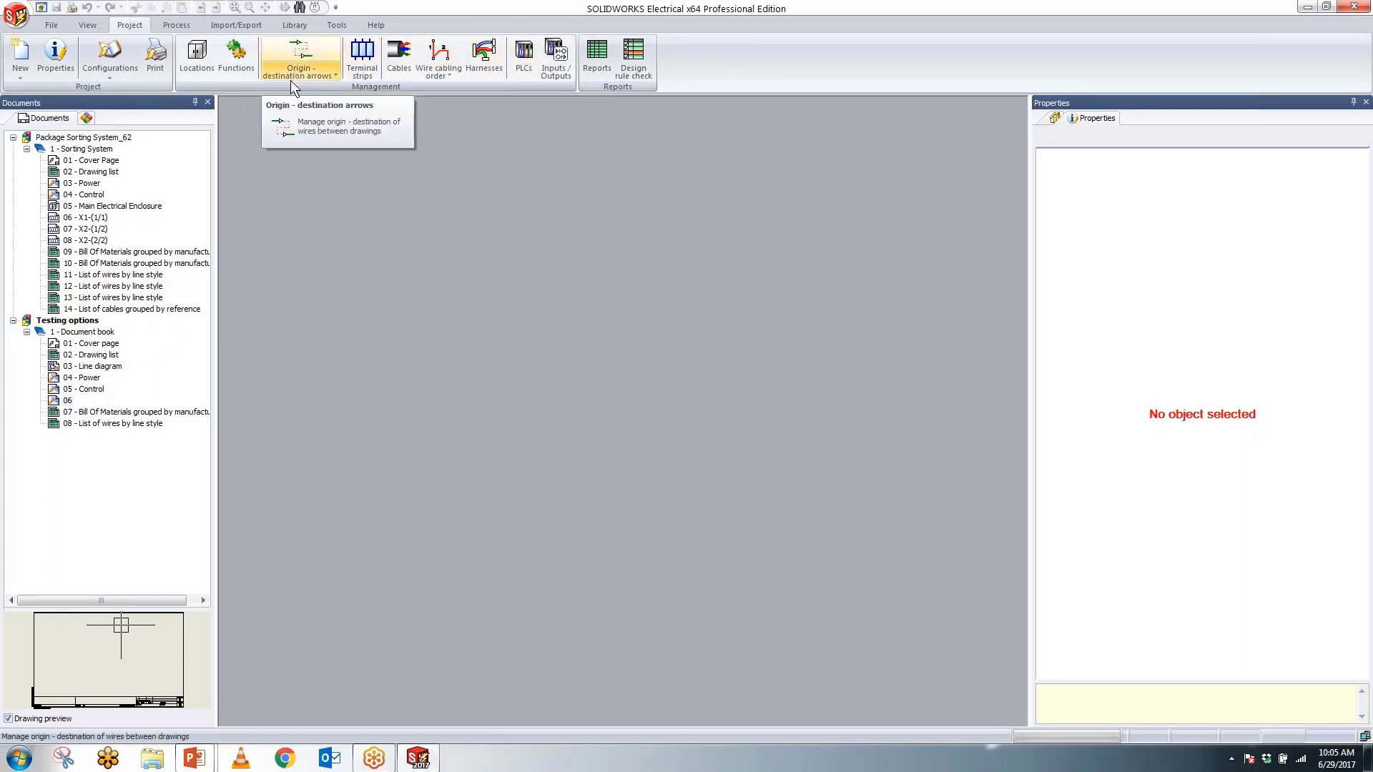
pyautogui.click(190, 26)
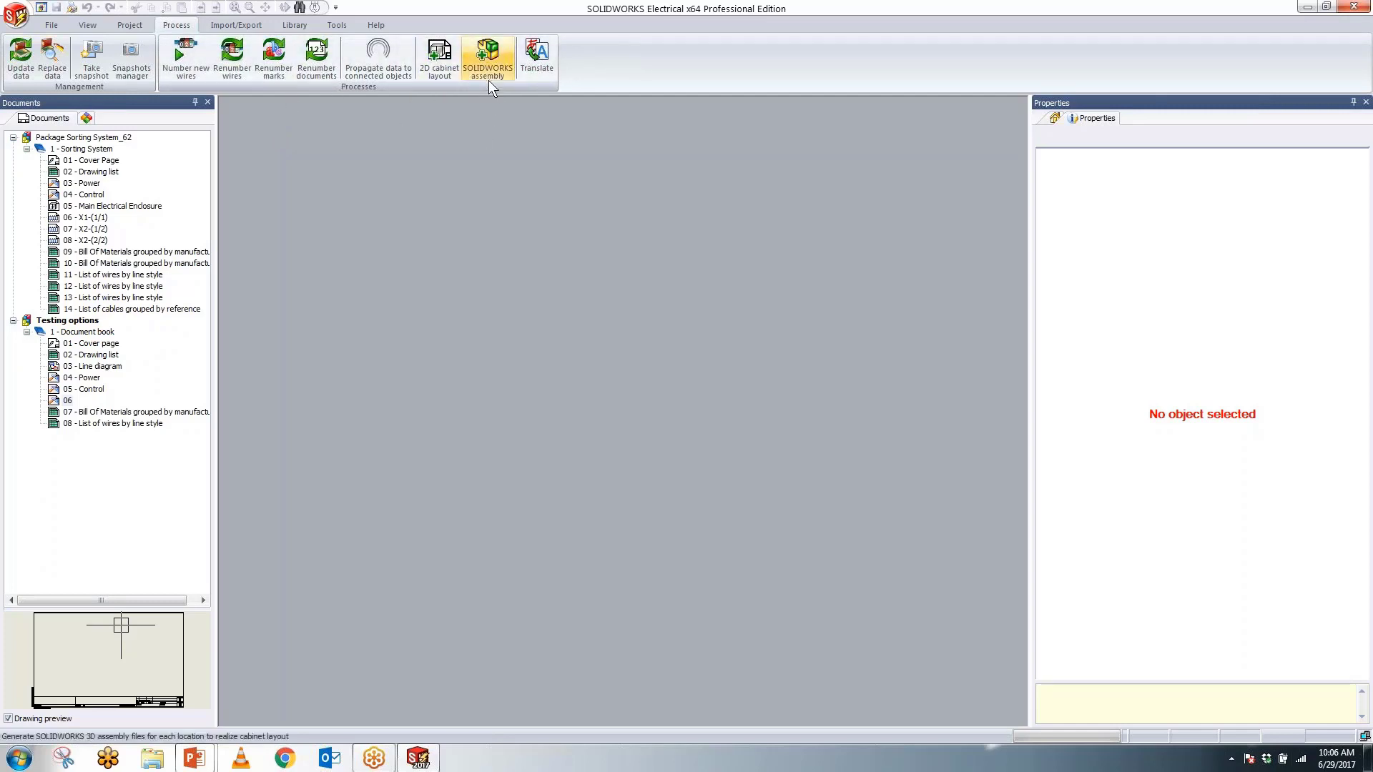
pyautogui.click(230, 25)
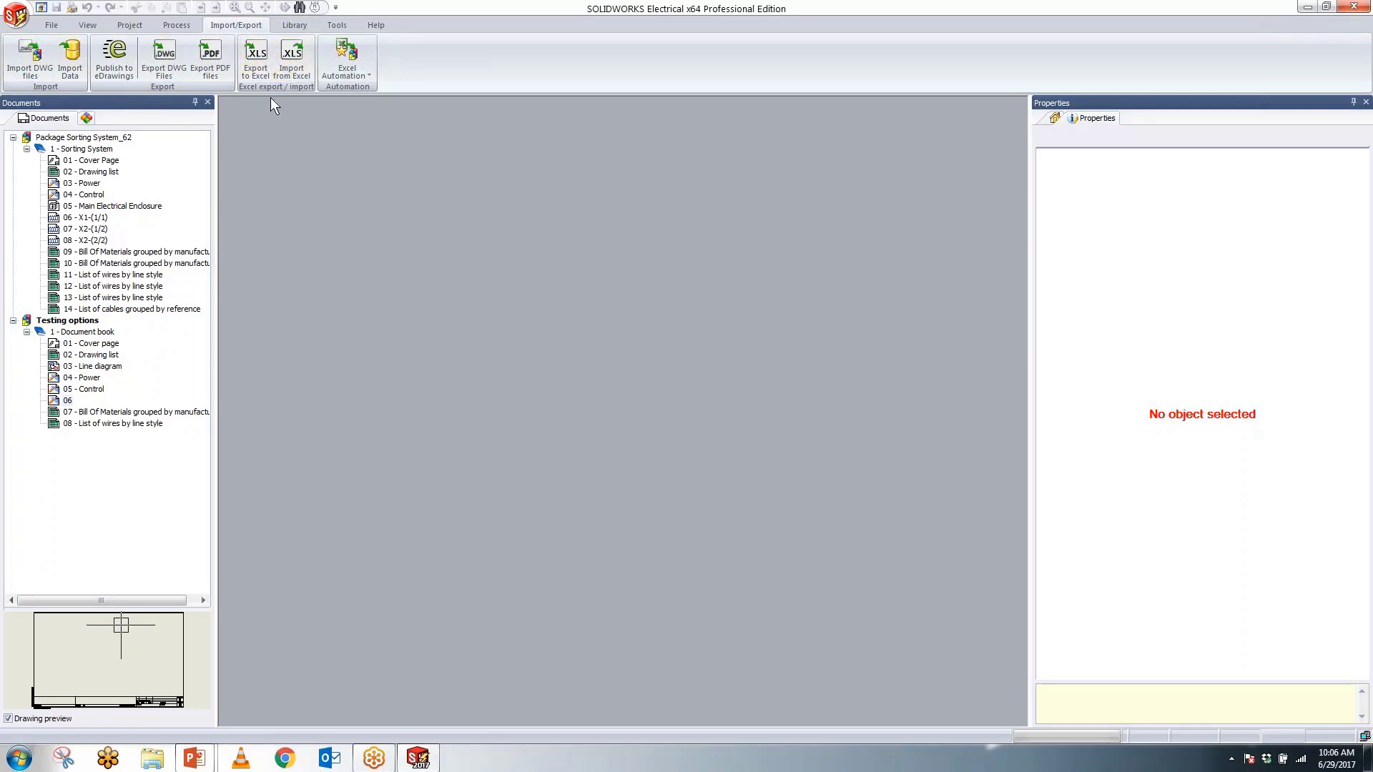
pyautogui.click(295, 26)
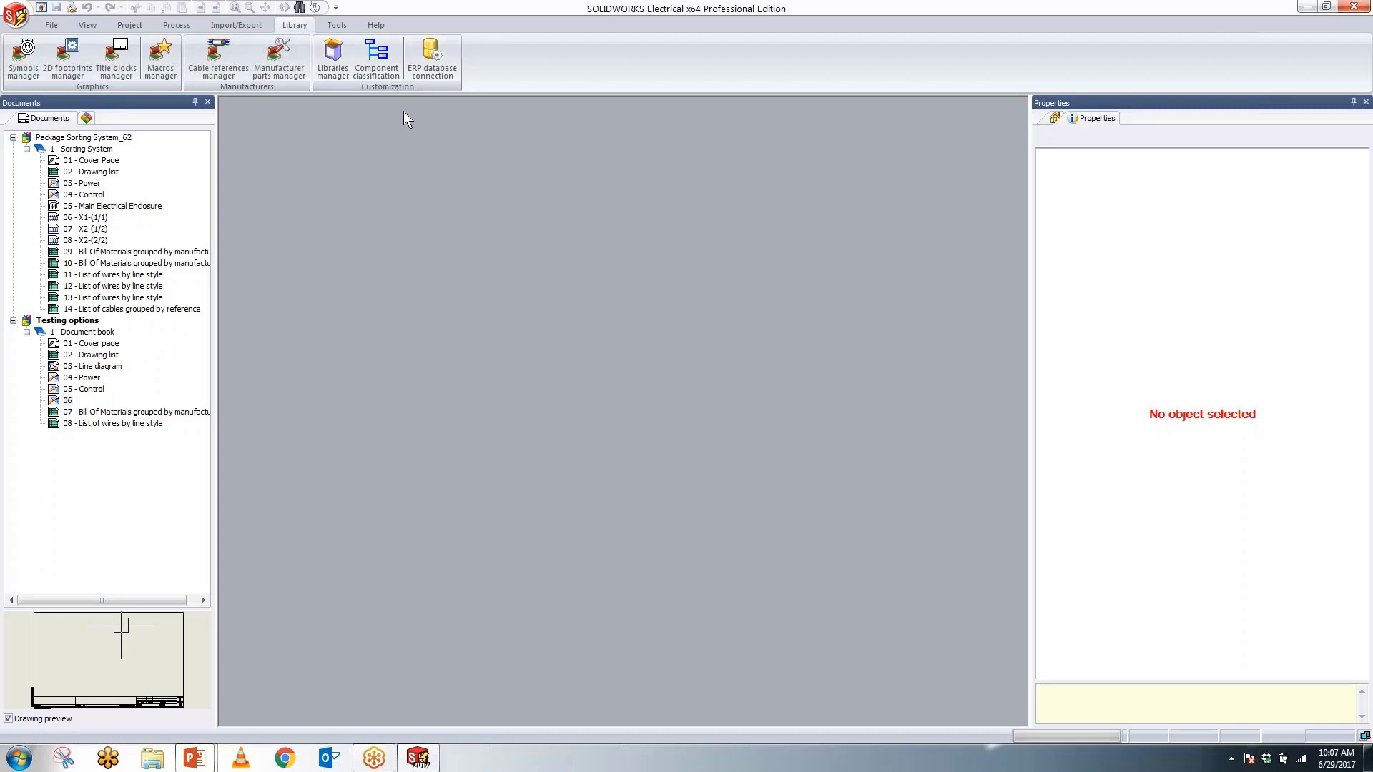
pyautogui.click(349, 28)
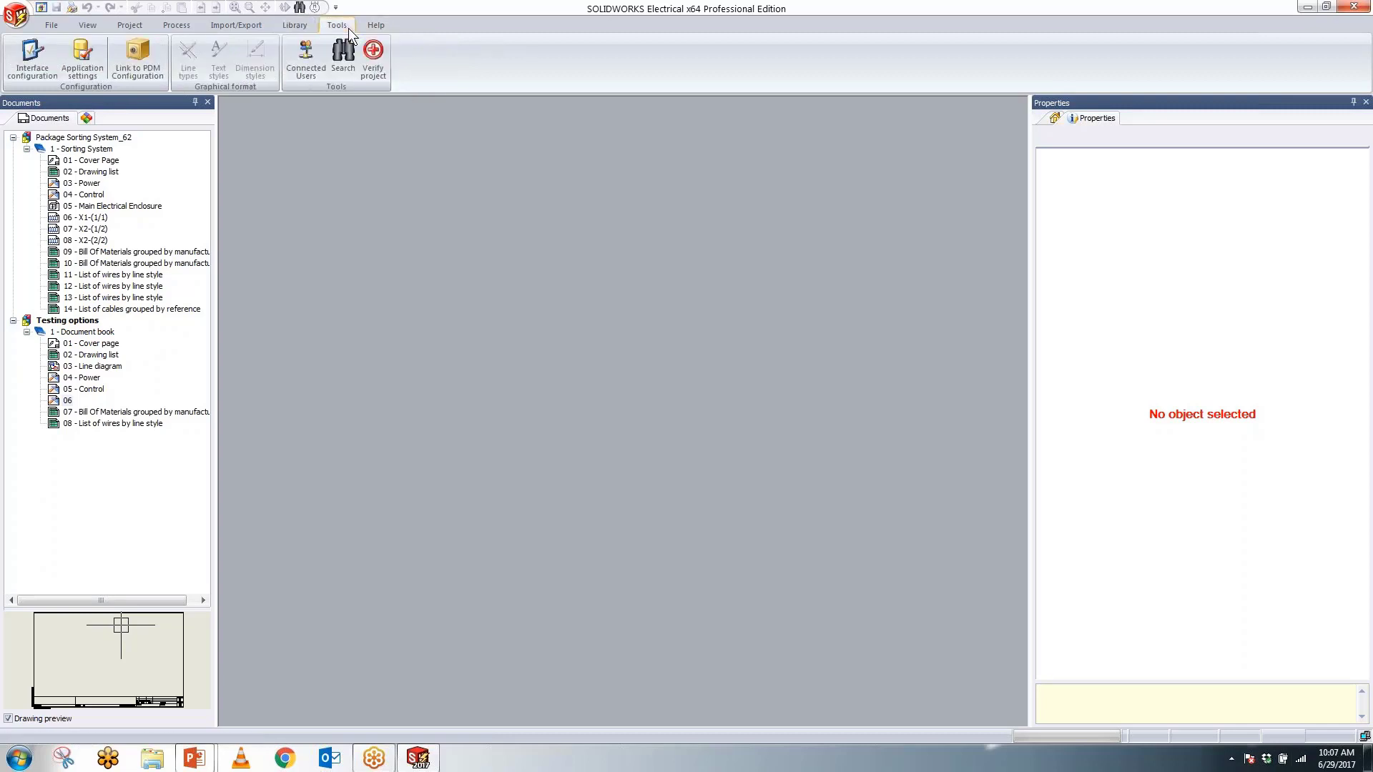
pyautogui.click(63, 27)
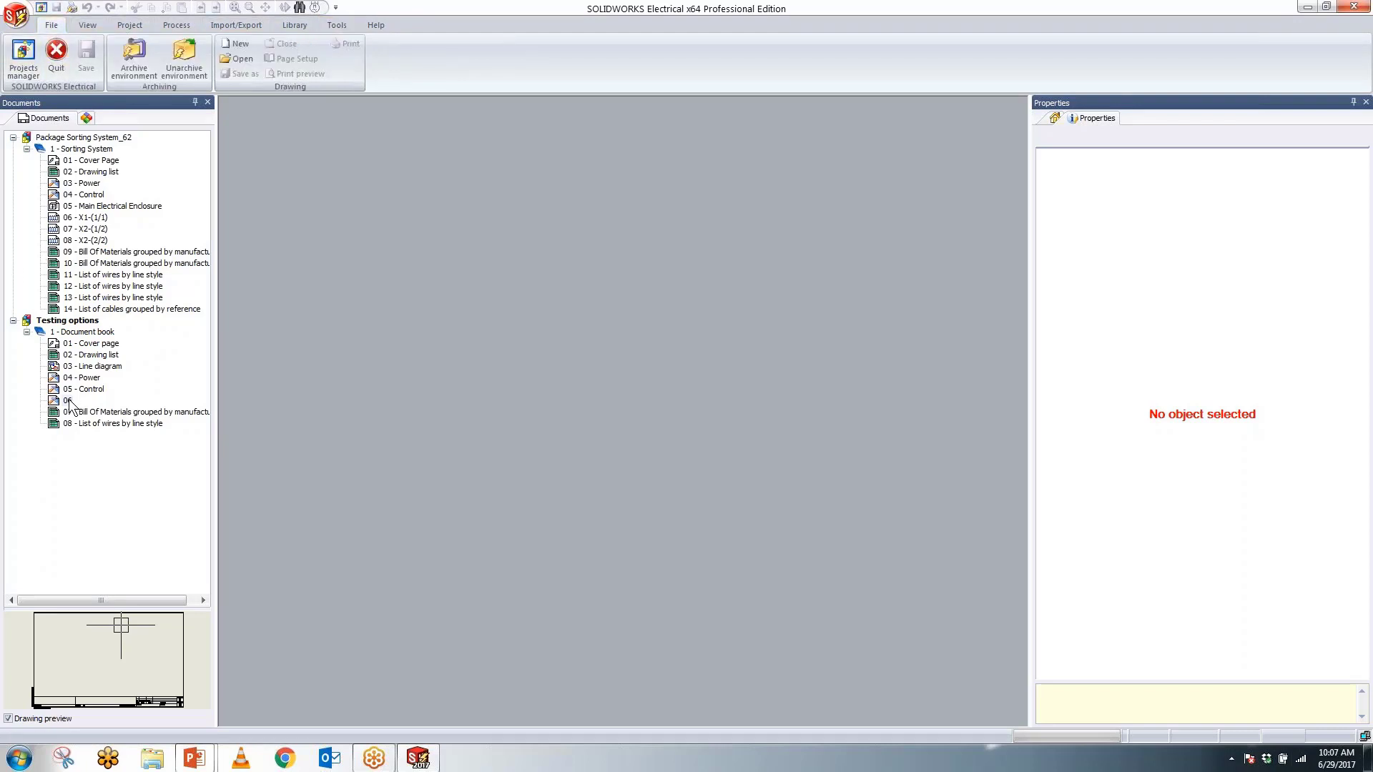
# Step: Review the full list of projects in the Projects Manager and close it
pyautogui.click(32, 62)
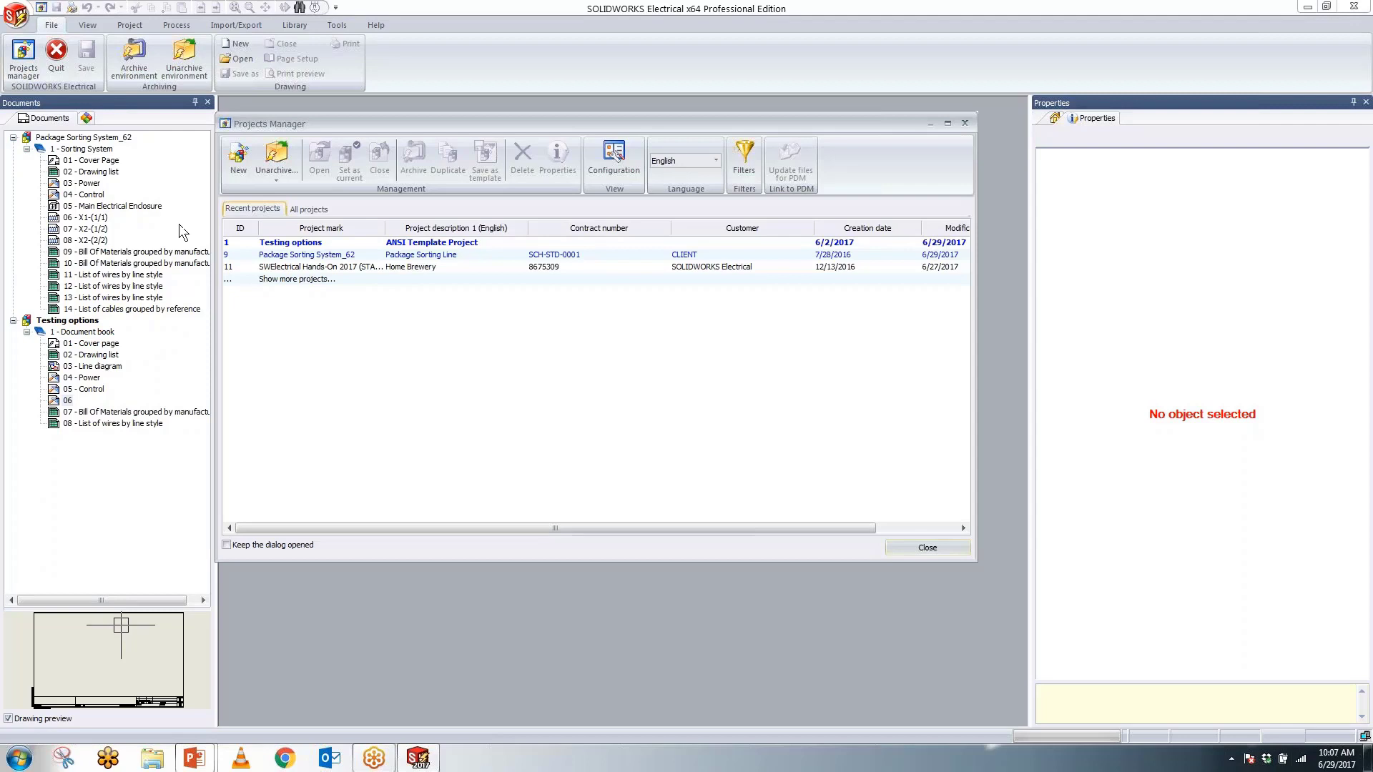
pyautogui.click(311, 209)
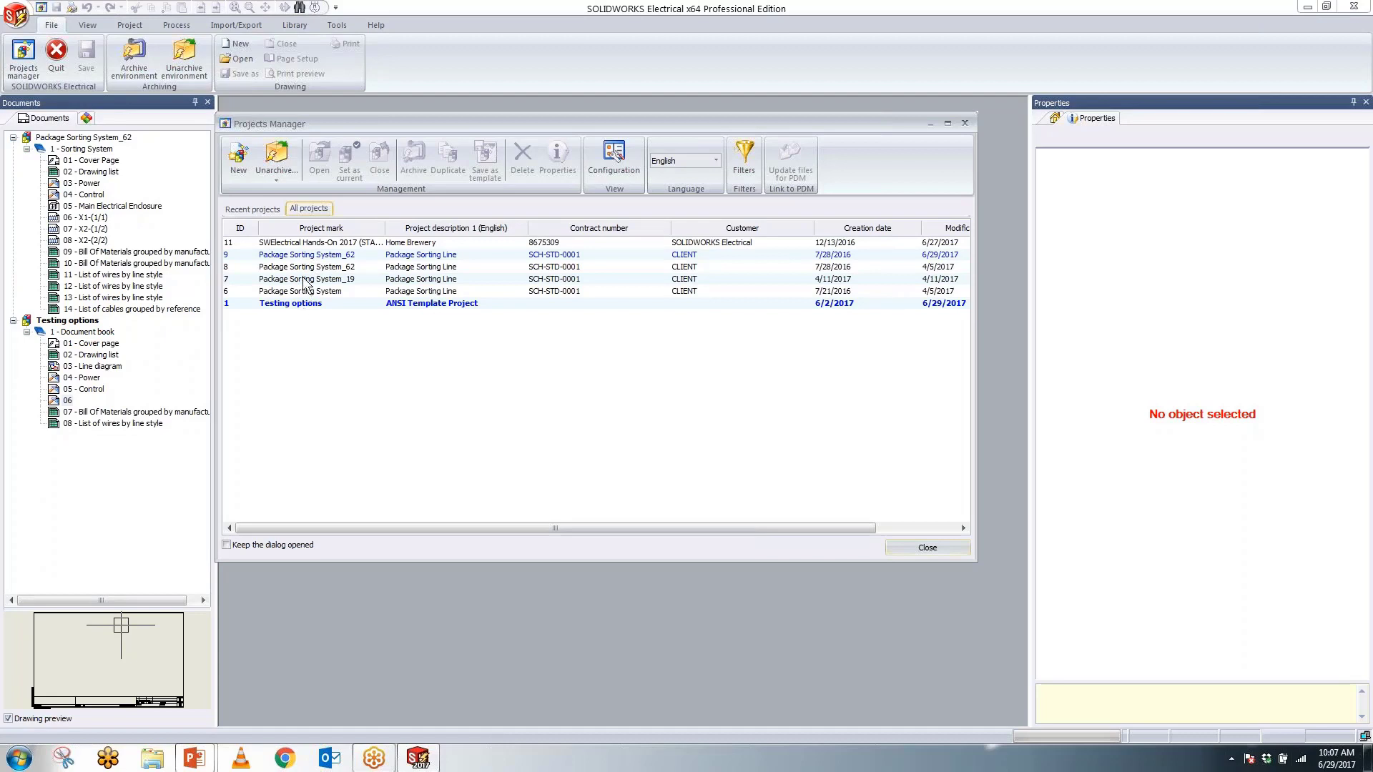
pyautogui.click(927, 551)
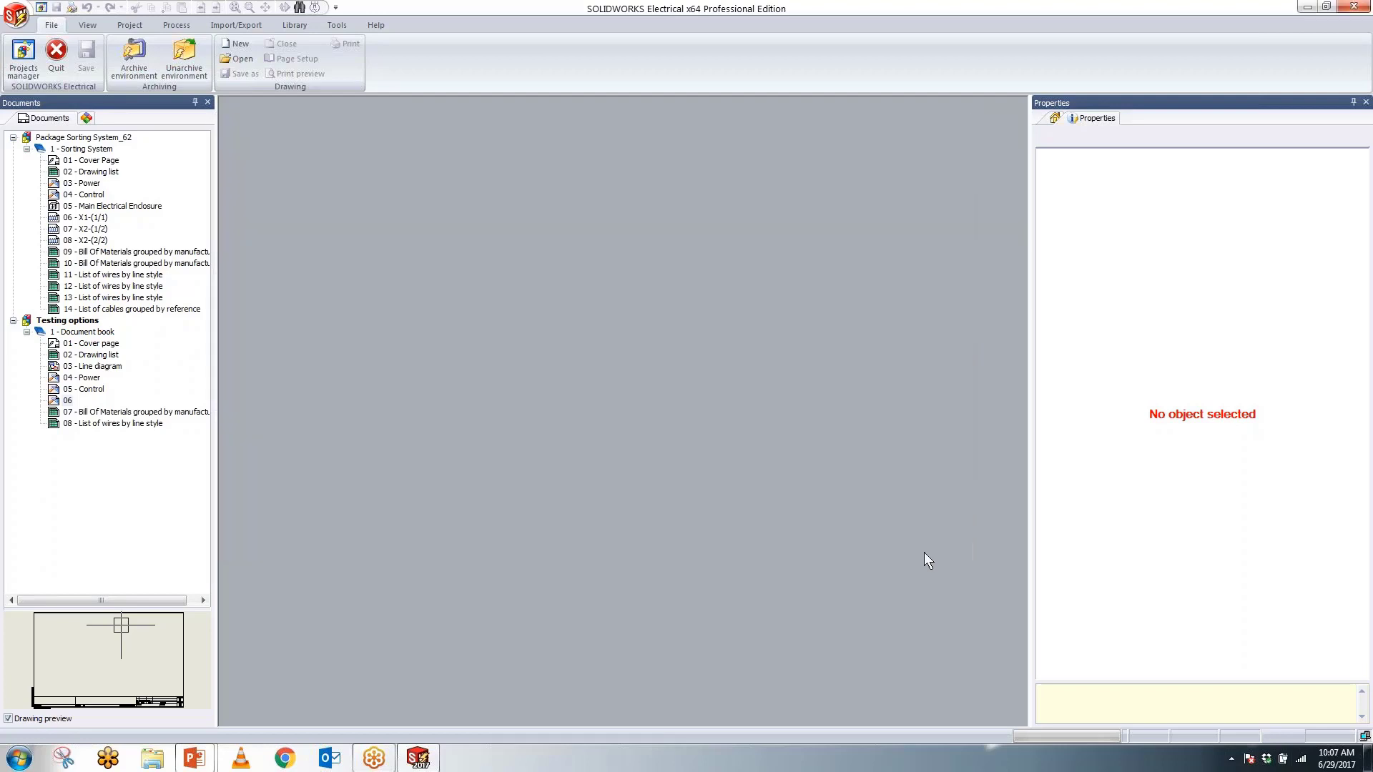
# Step: Open drawing 06 of the Testing options project and draw vertical neutral and three-phase wires in the N L1 L2 L3 style near its left border
pyautogui.doubleClick(67, 401)
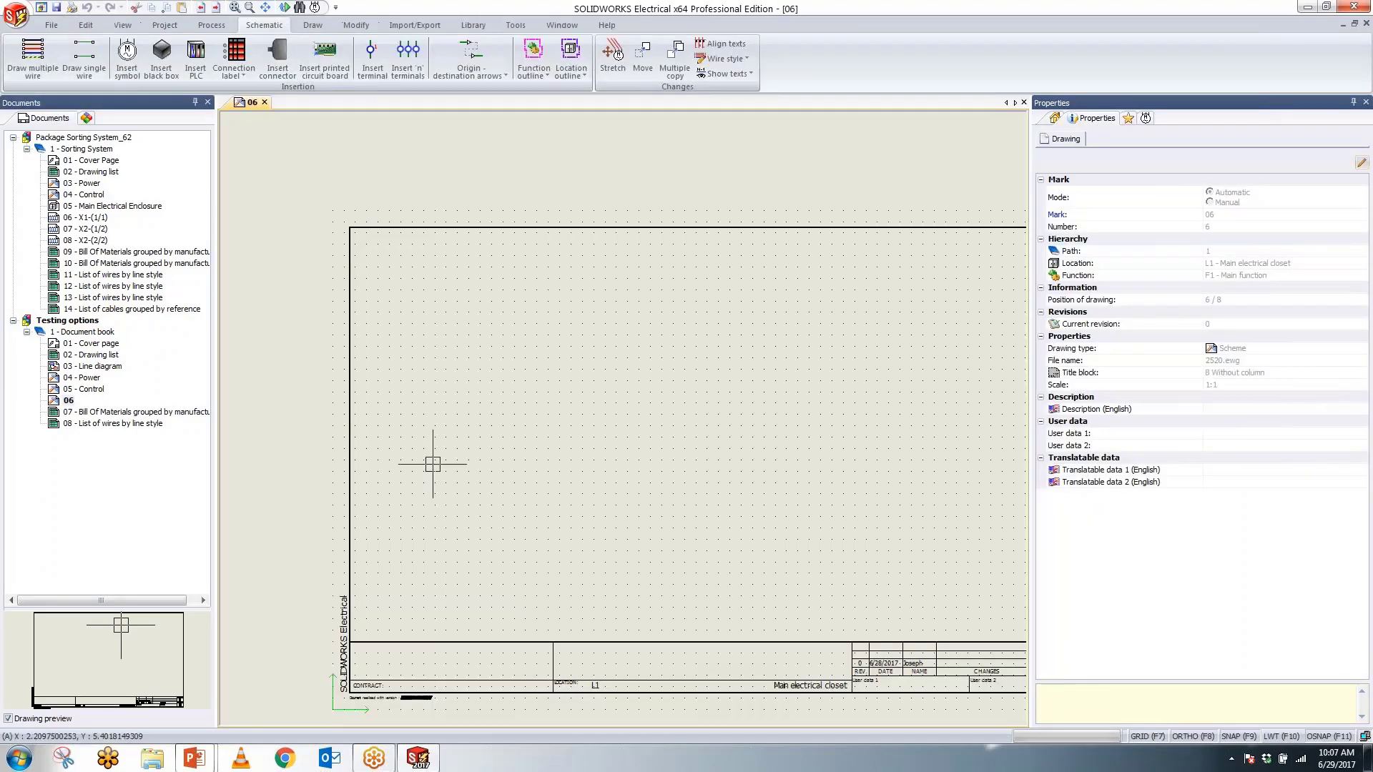
pyautogui.scroll(1, 884, 423)
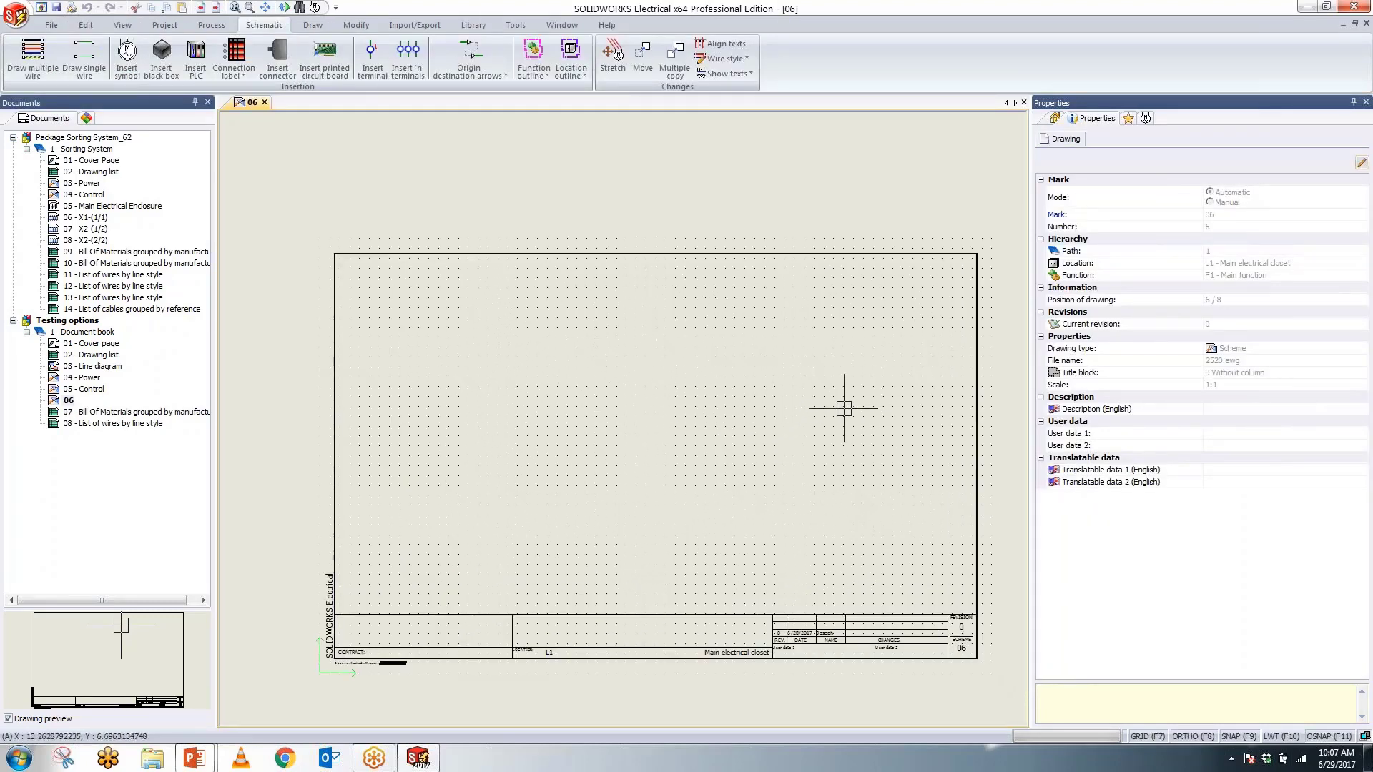
pyautogui.click(40, 68)
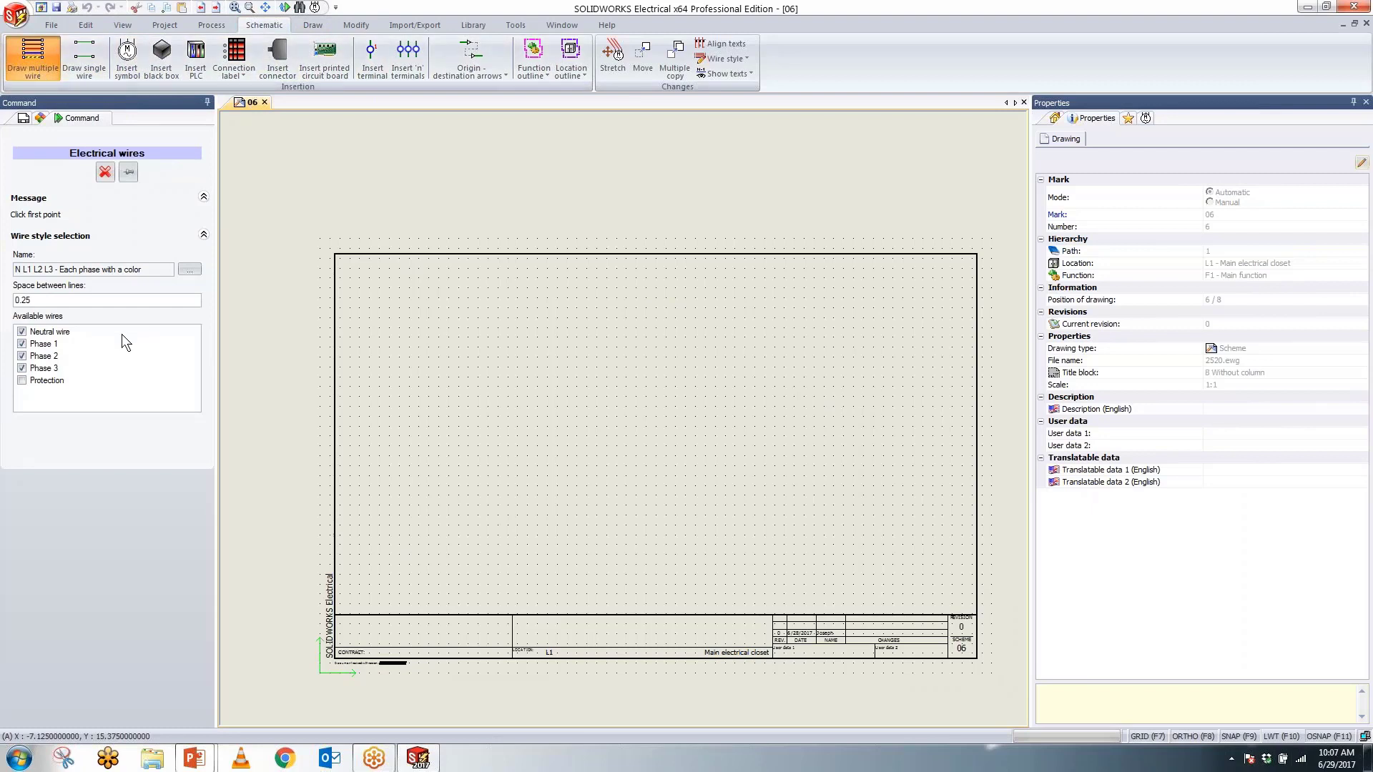
pyautogui.click(190, 269)
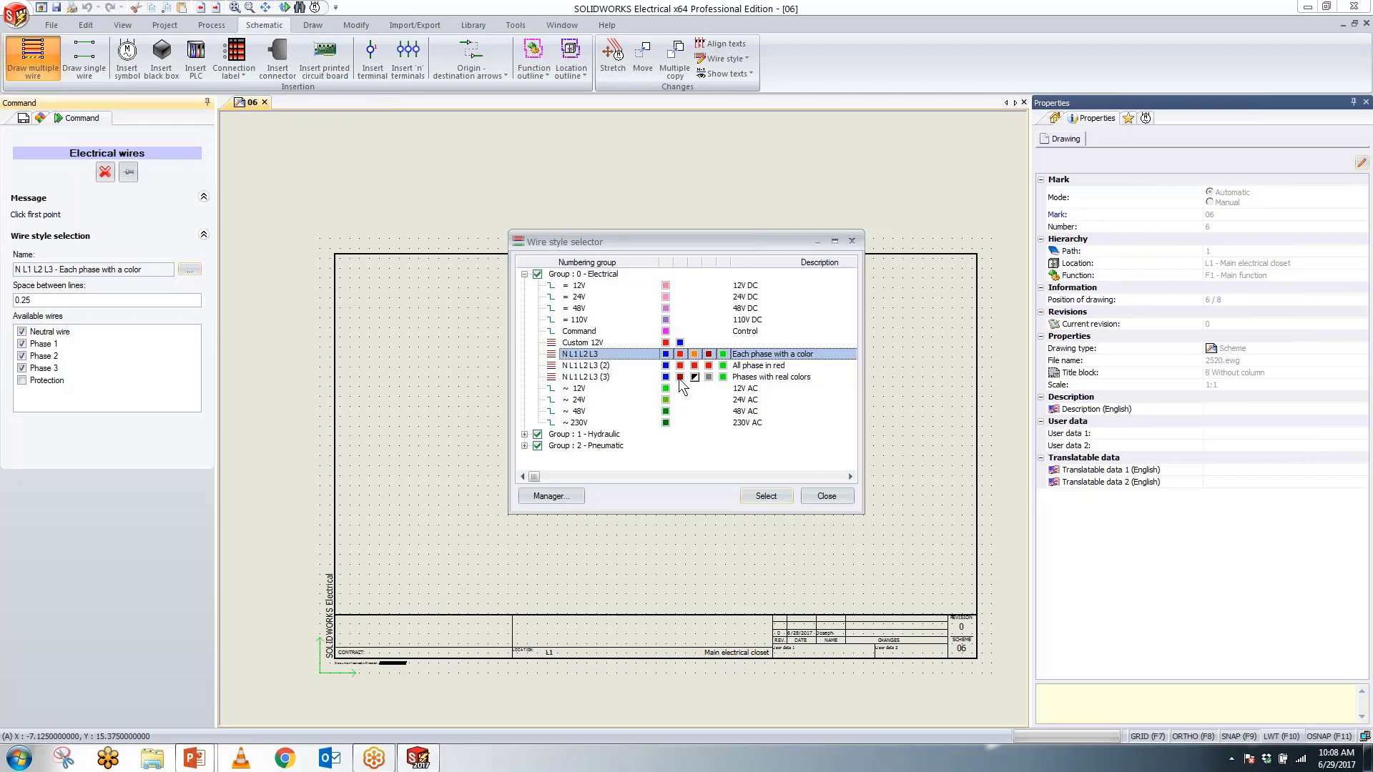
pyautogui.click(750, 496)
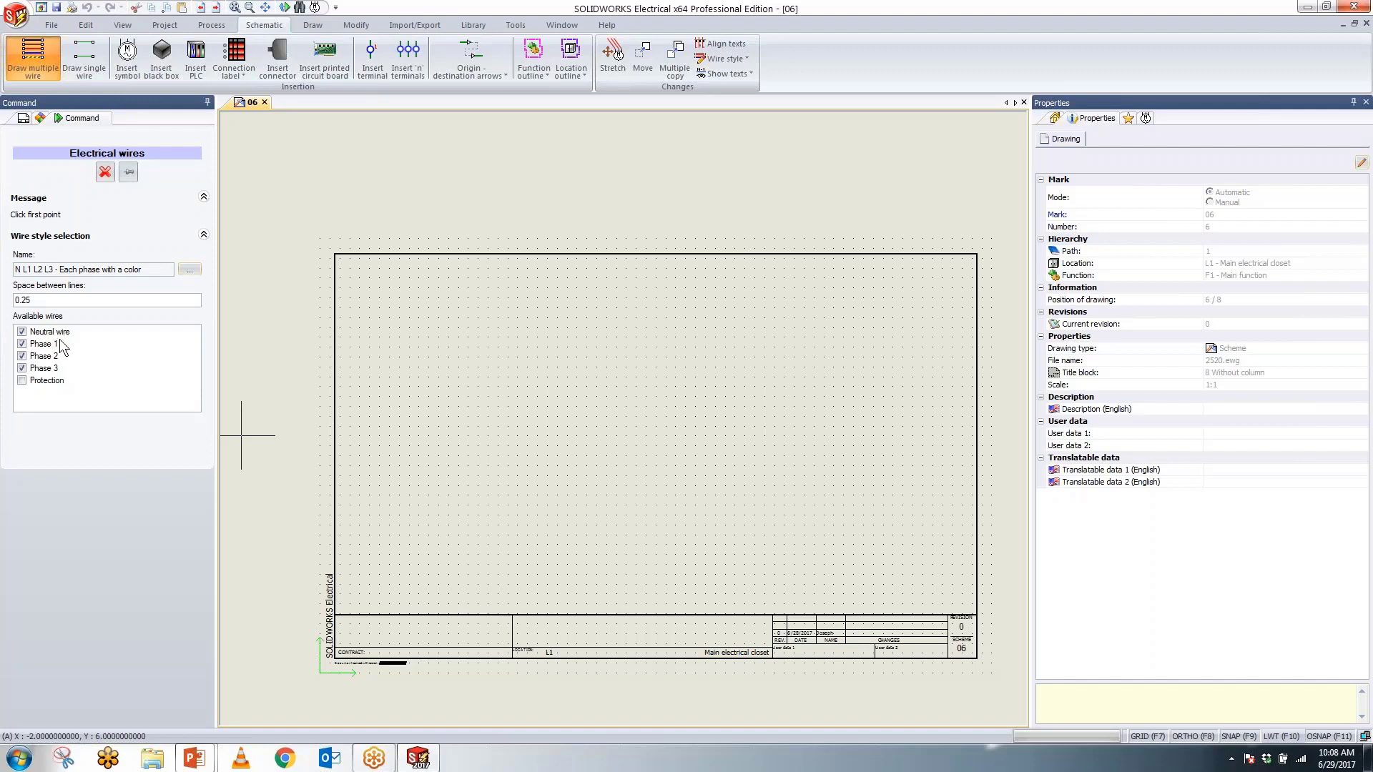
pyautogui.click(379, 283)
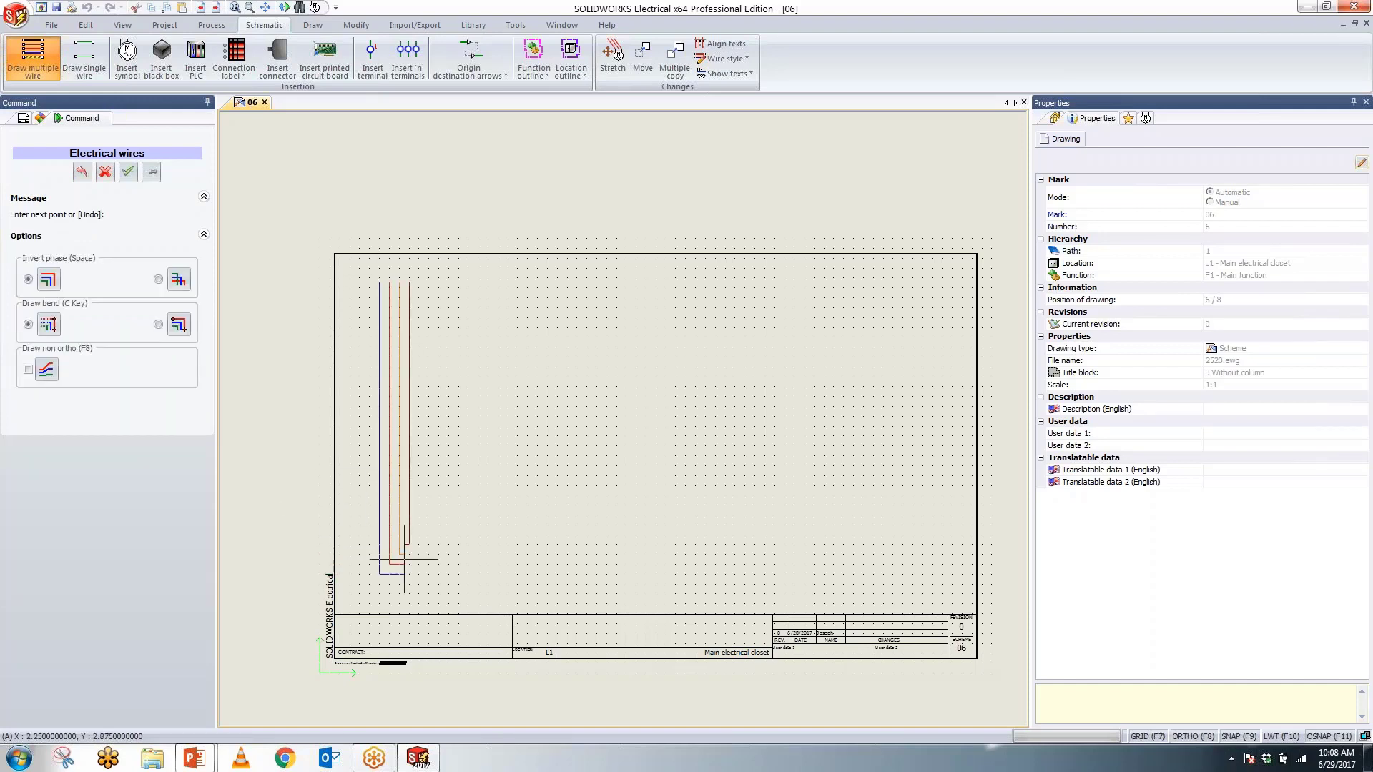
pyautogui.rightClick(438, 480)
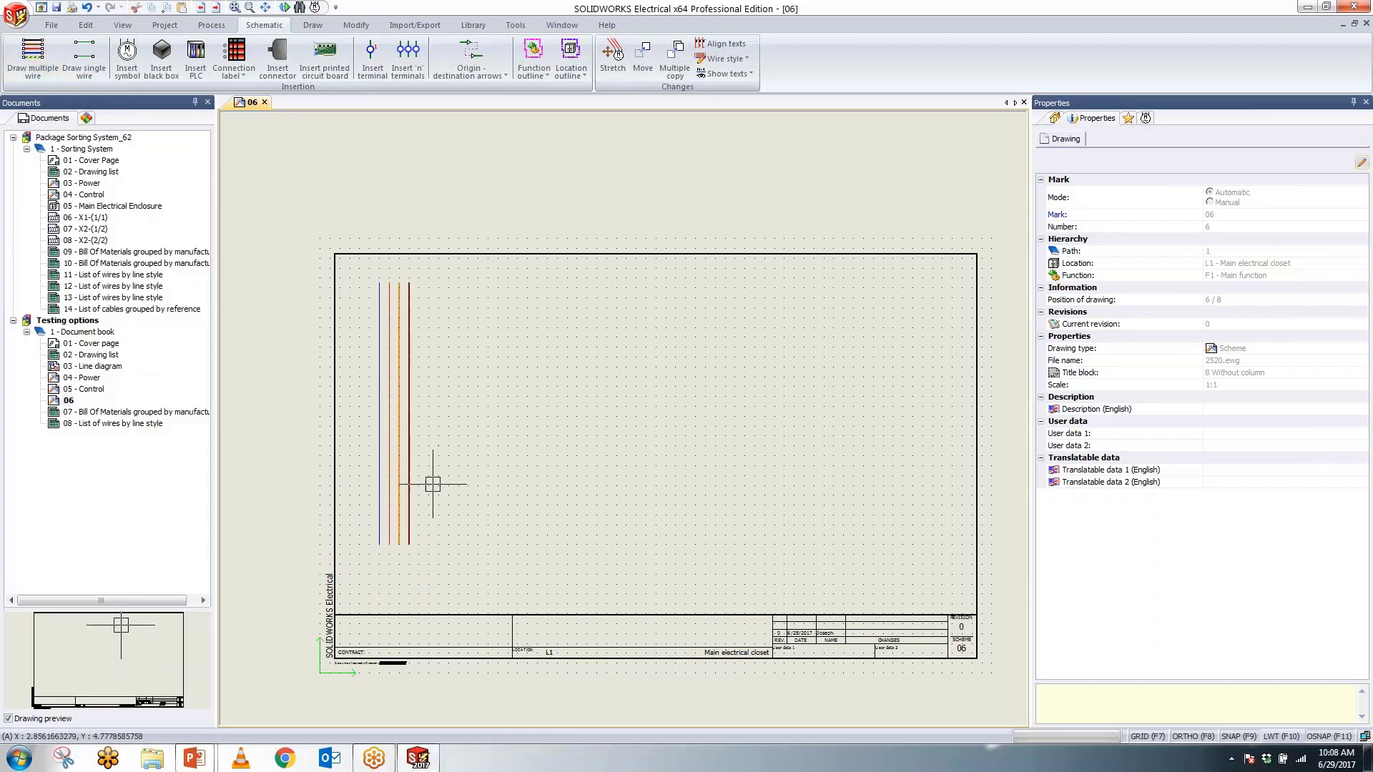
# Step: Draw a horizontal four-wire branch rightward from the vertical wires, starting on the neutral wire at about X 1.5, Y 7.75
pyautogui.press('space')
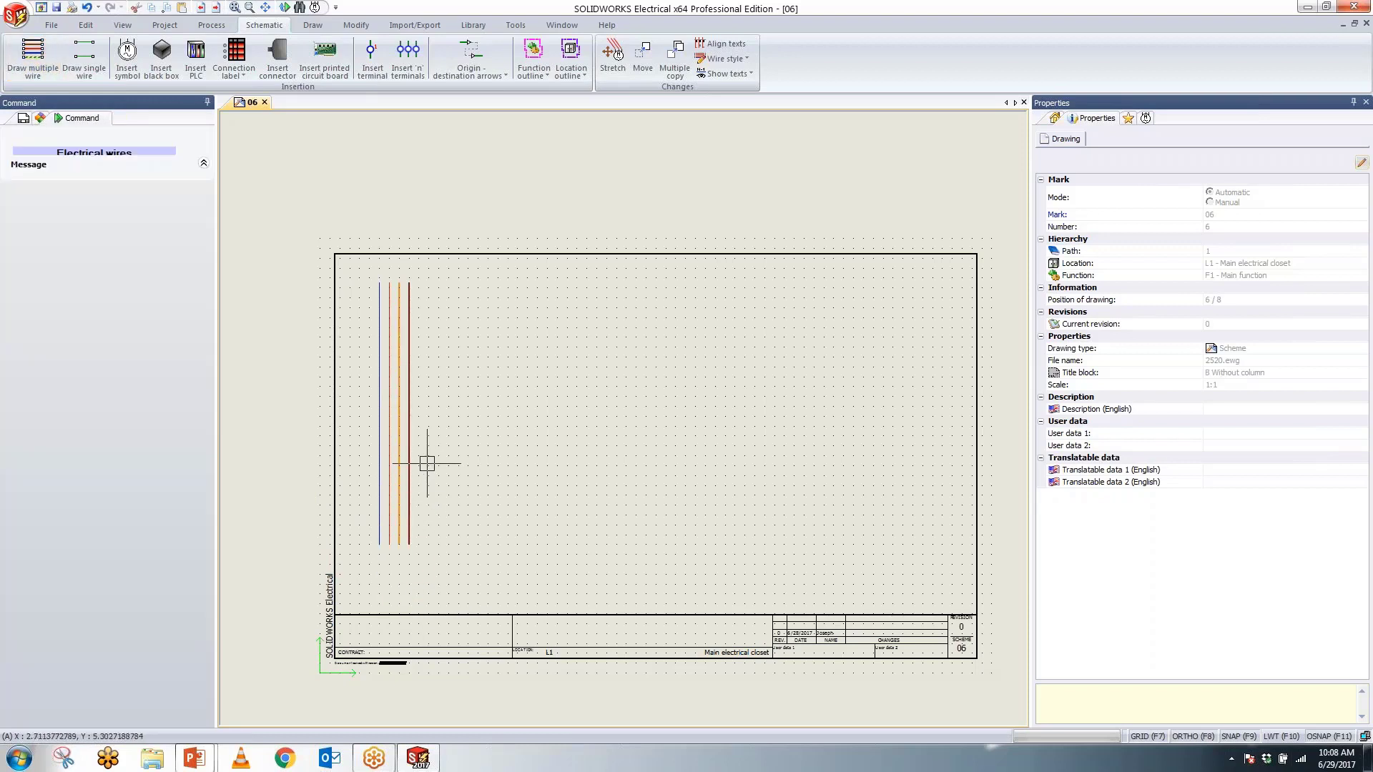
pyautogui.click(379, 366)
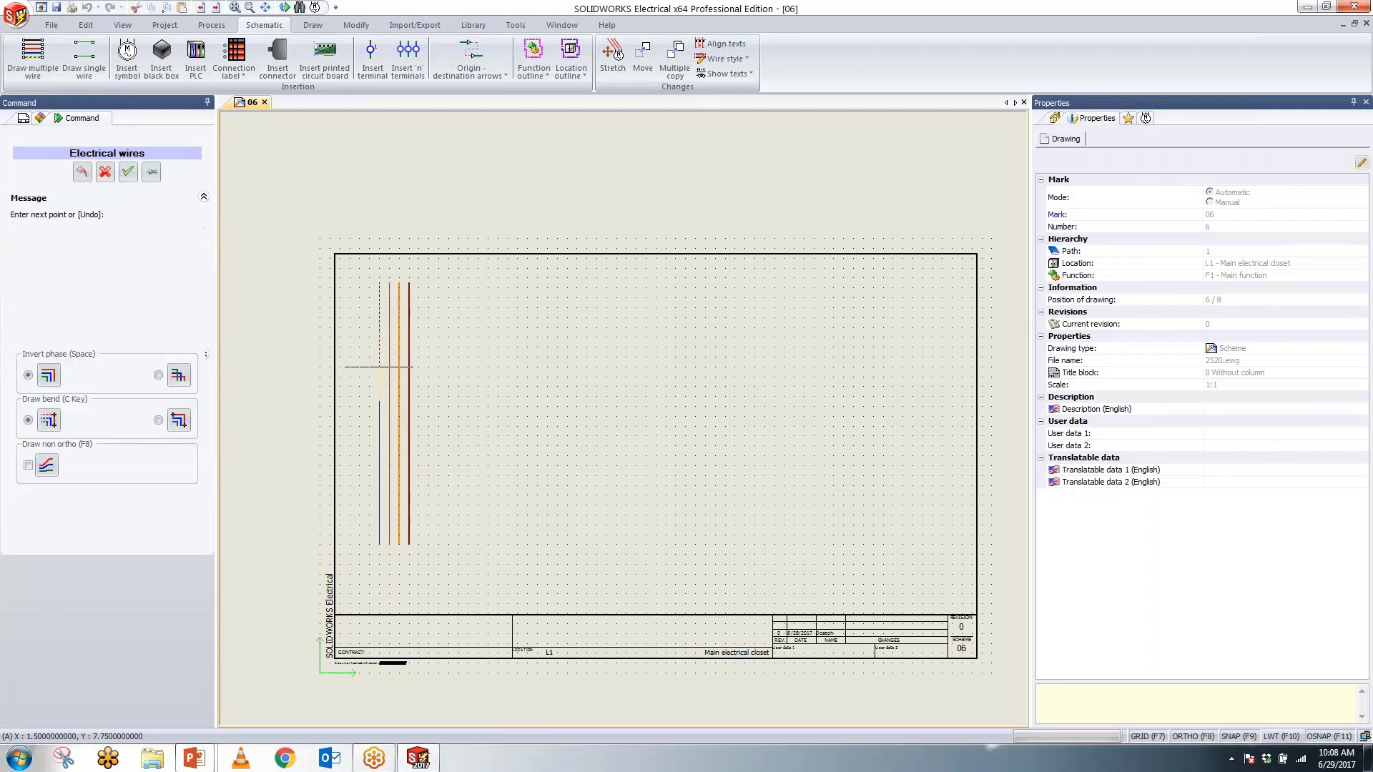
pyautogui.click(769, 367)
pyautogui.press('Escape')
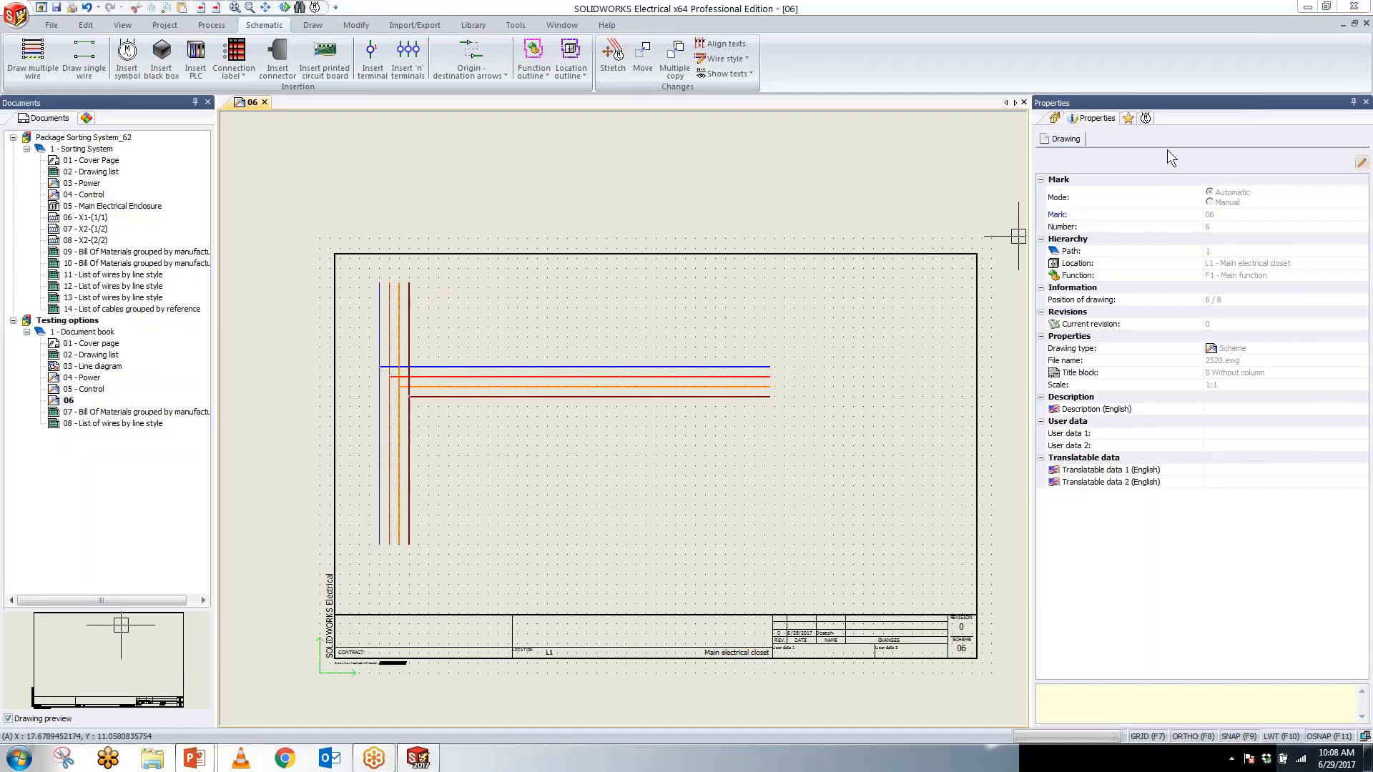
# Step: Search the symbols for "mot" and place the 3 phase motor at the right end of the horizontal wires
pyautogui.click(1145, 118)
pyautogui.click(1087, 209)
pyautogui.write('mot')
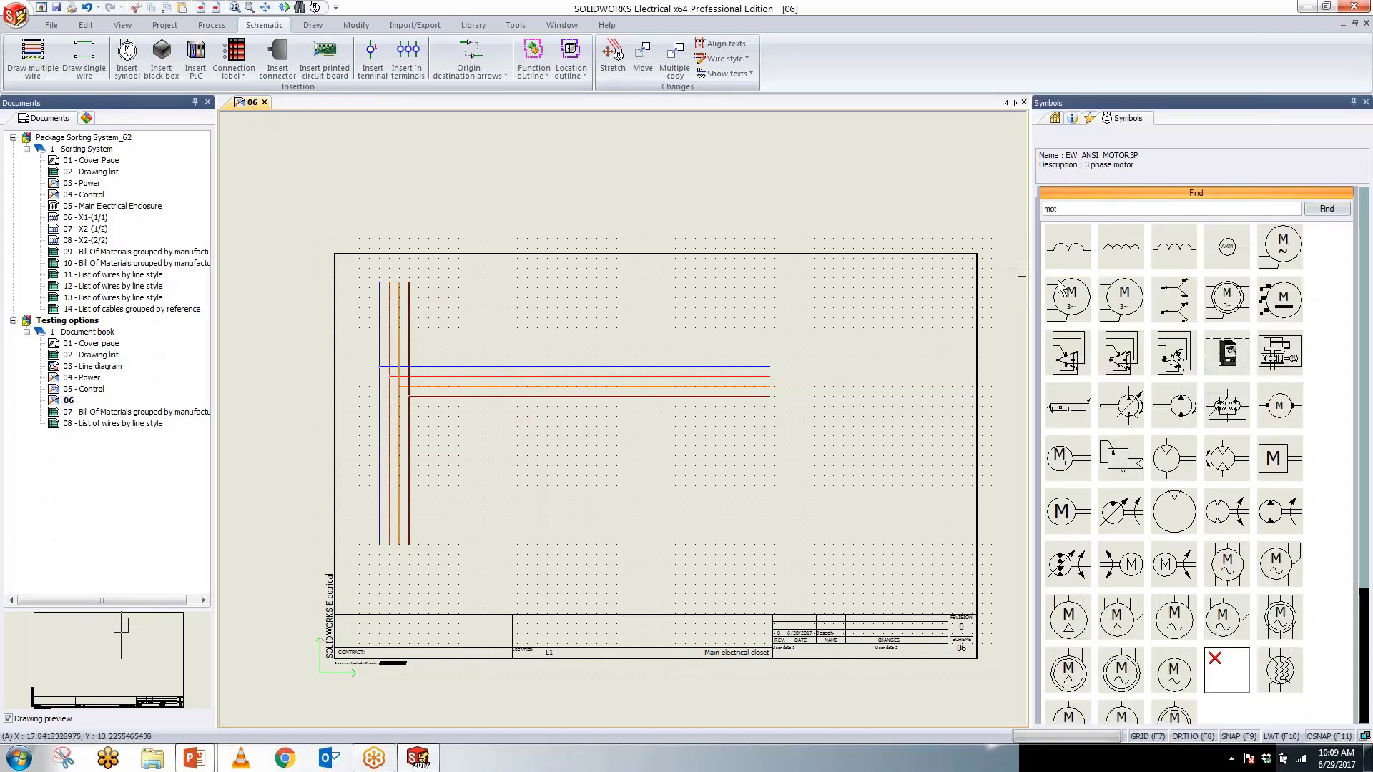
pyautogui.click(1072, 299)
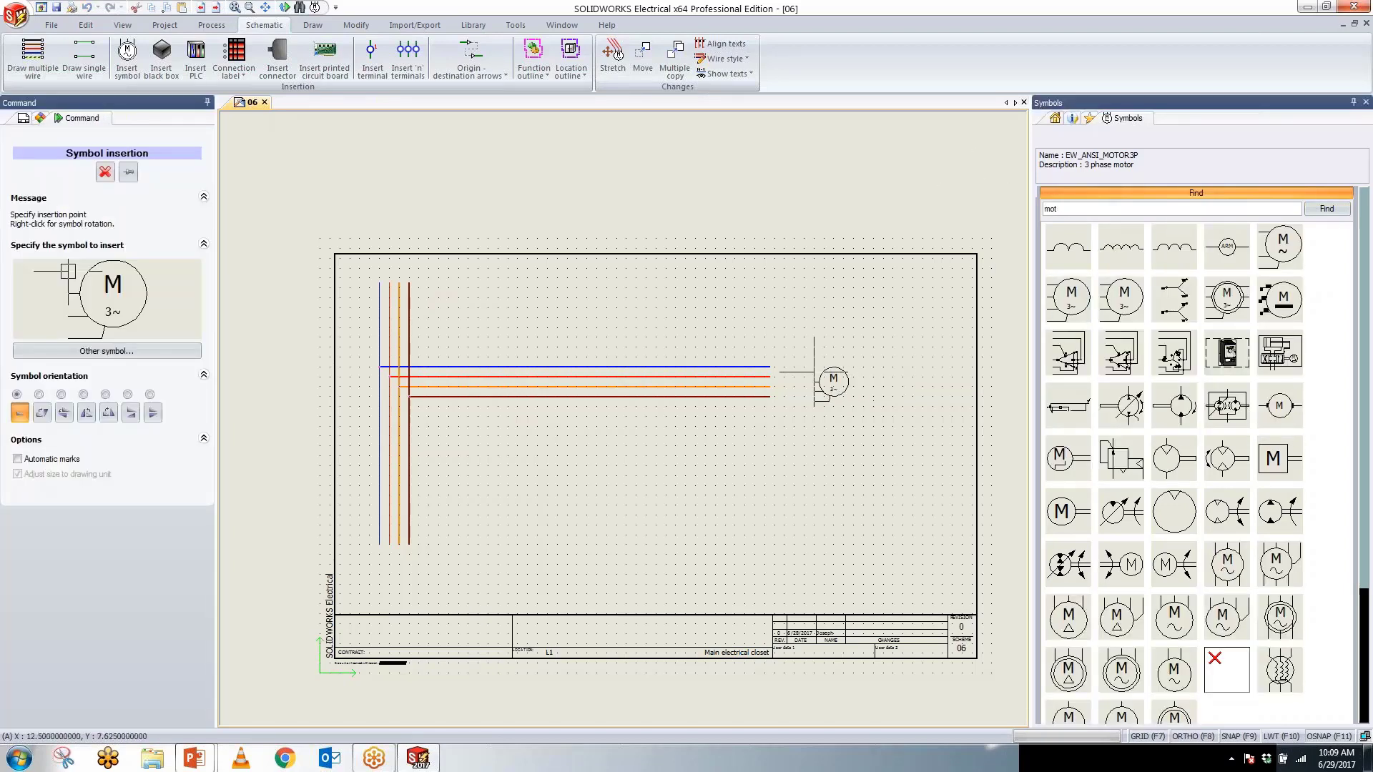
pyautogui.click(774, 367)
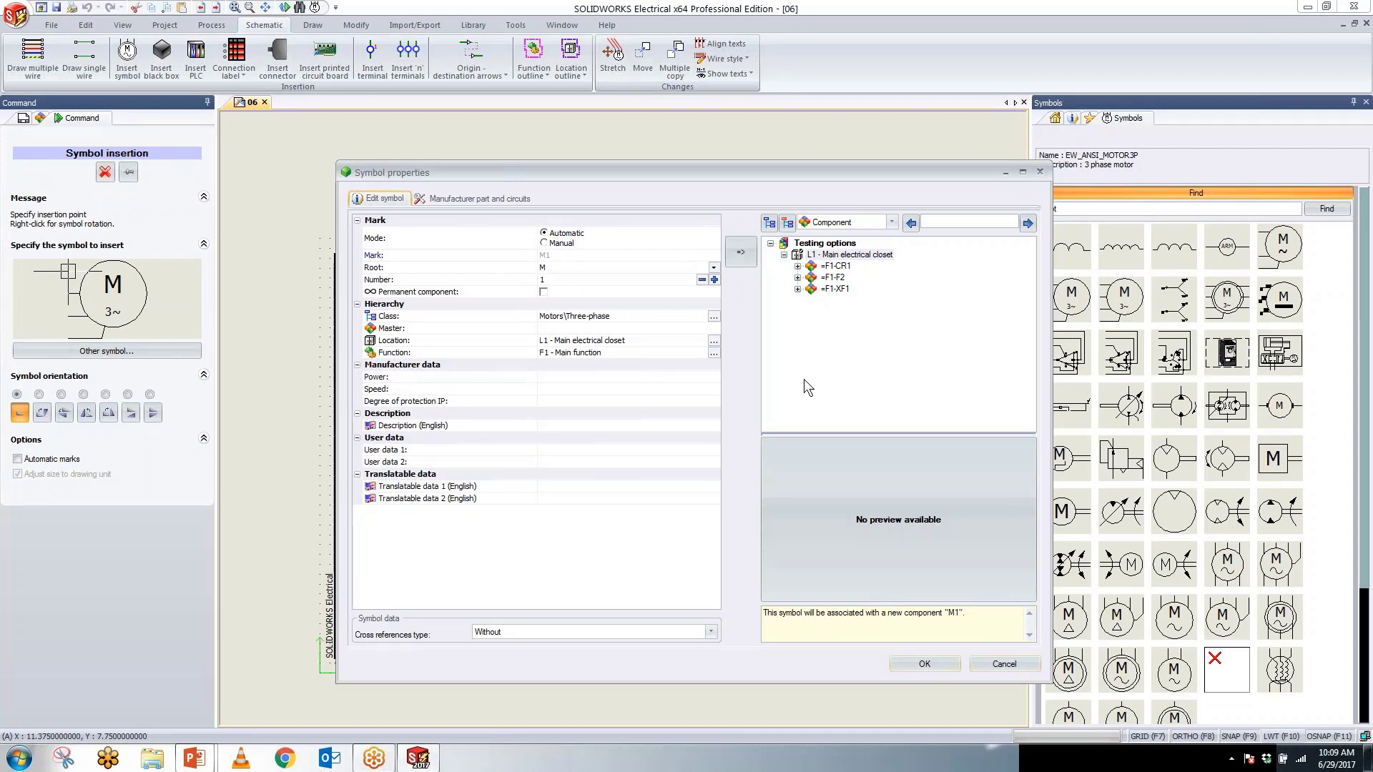
# Step: Assign the ABB manufacturer part 3GAA 181 102-BBC to the motor and finish inserting it
pyautogui.click(478, 198)
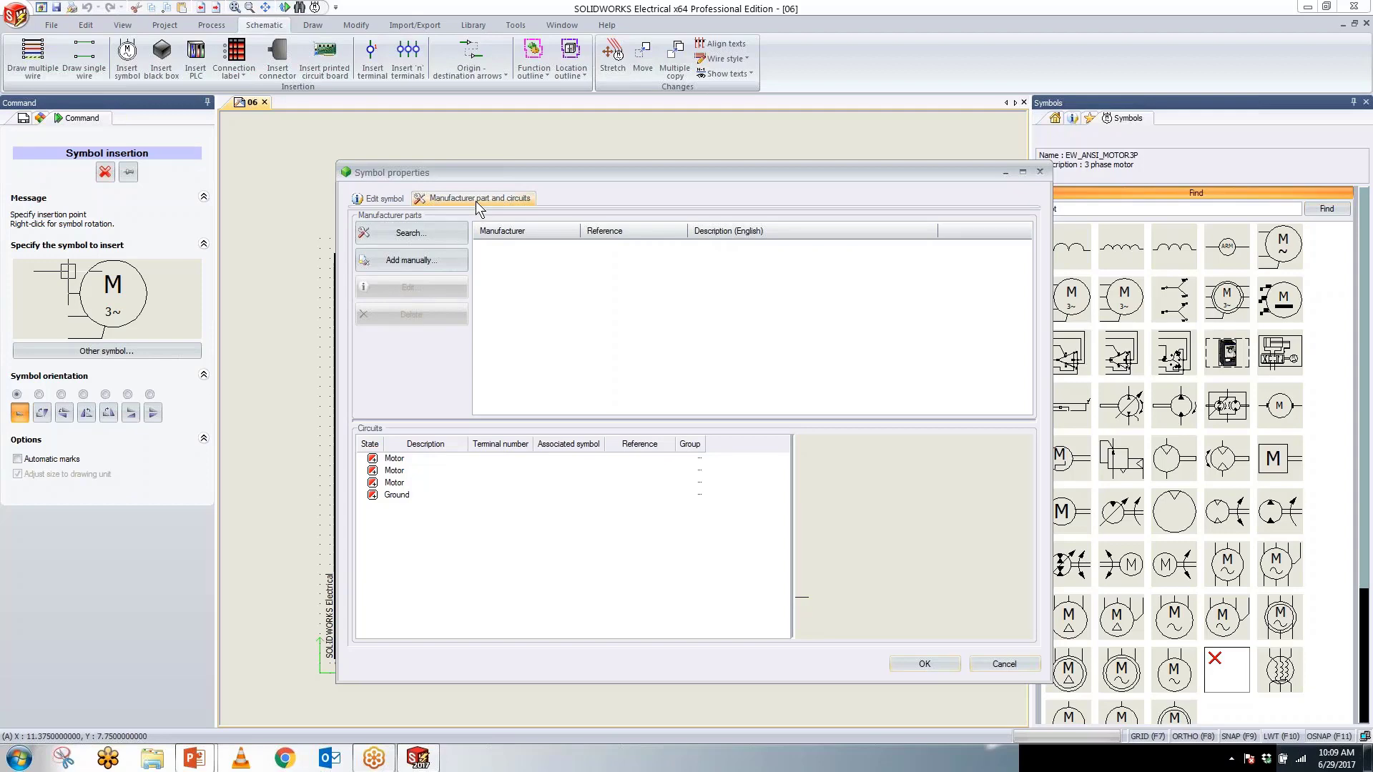
pyautogui.click(444, 228)
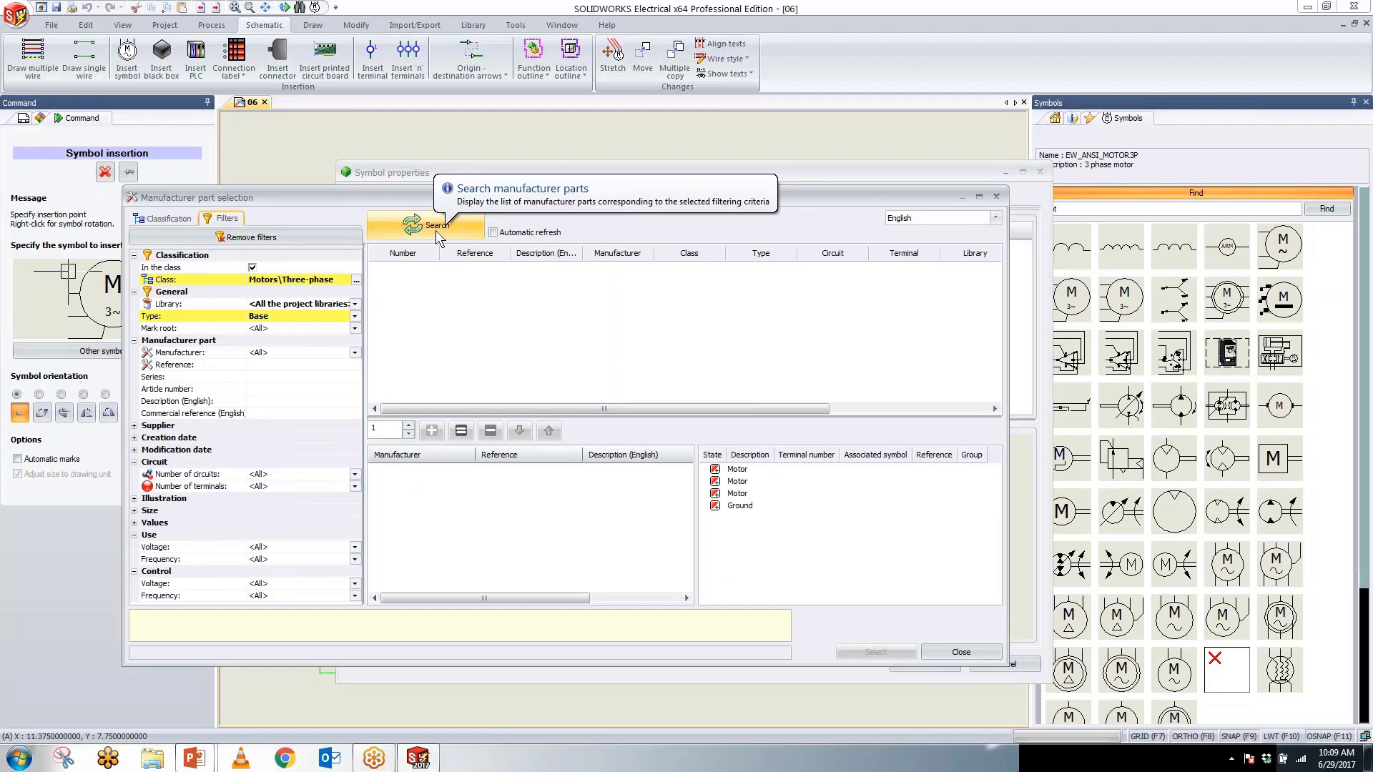
pyautogui.click(427, 226)
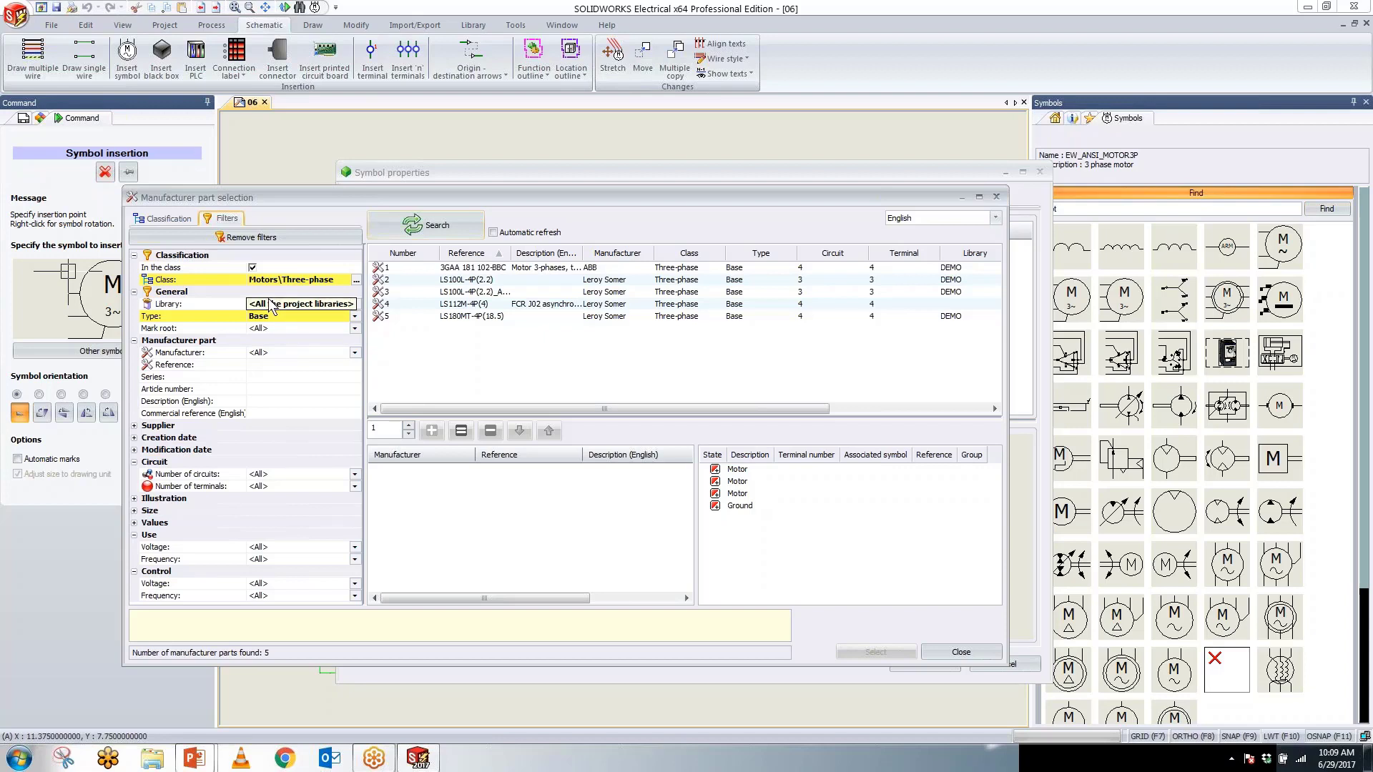
pyautogui.click(531, 269)
pyautogui.doubleClick(531, 270)
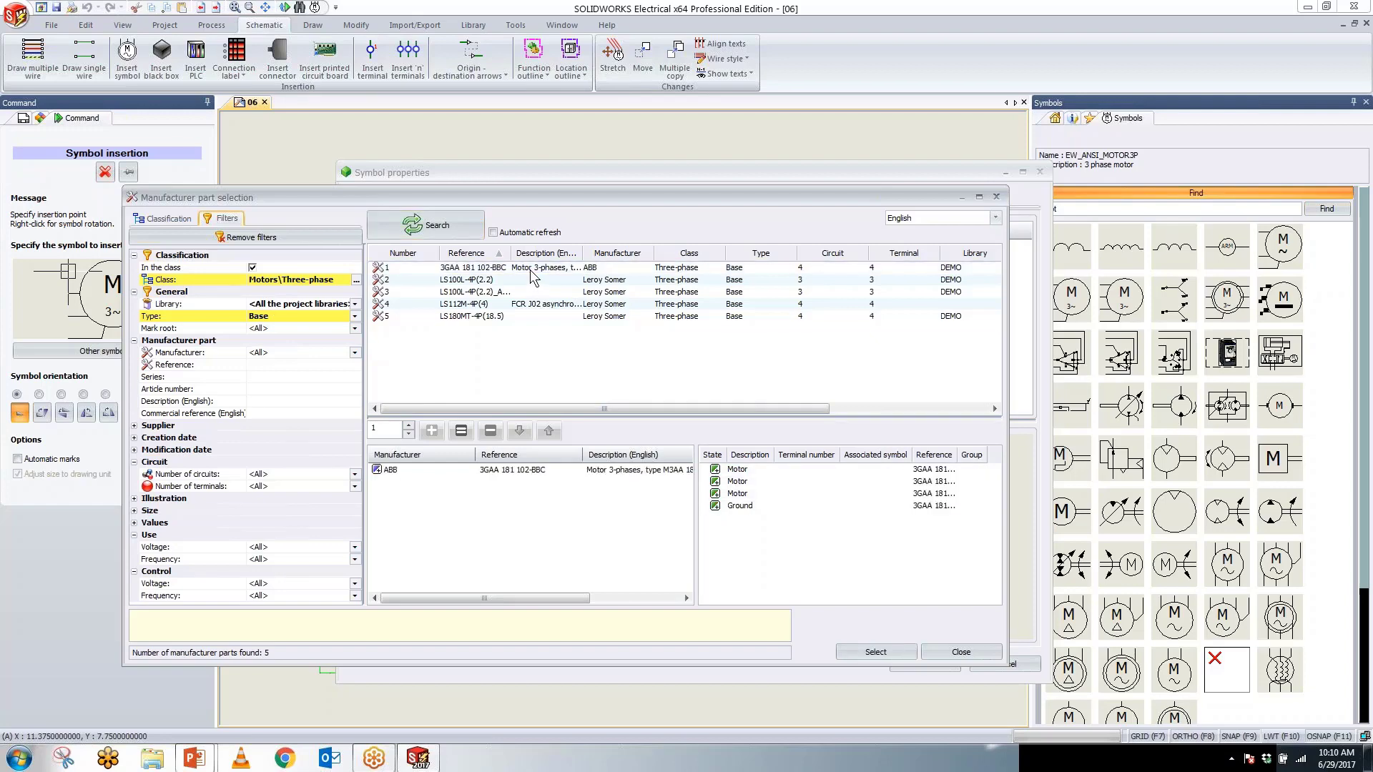
pyautogui.click(862, 652)
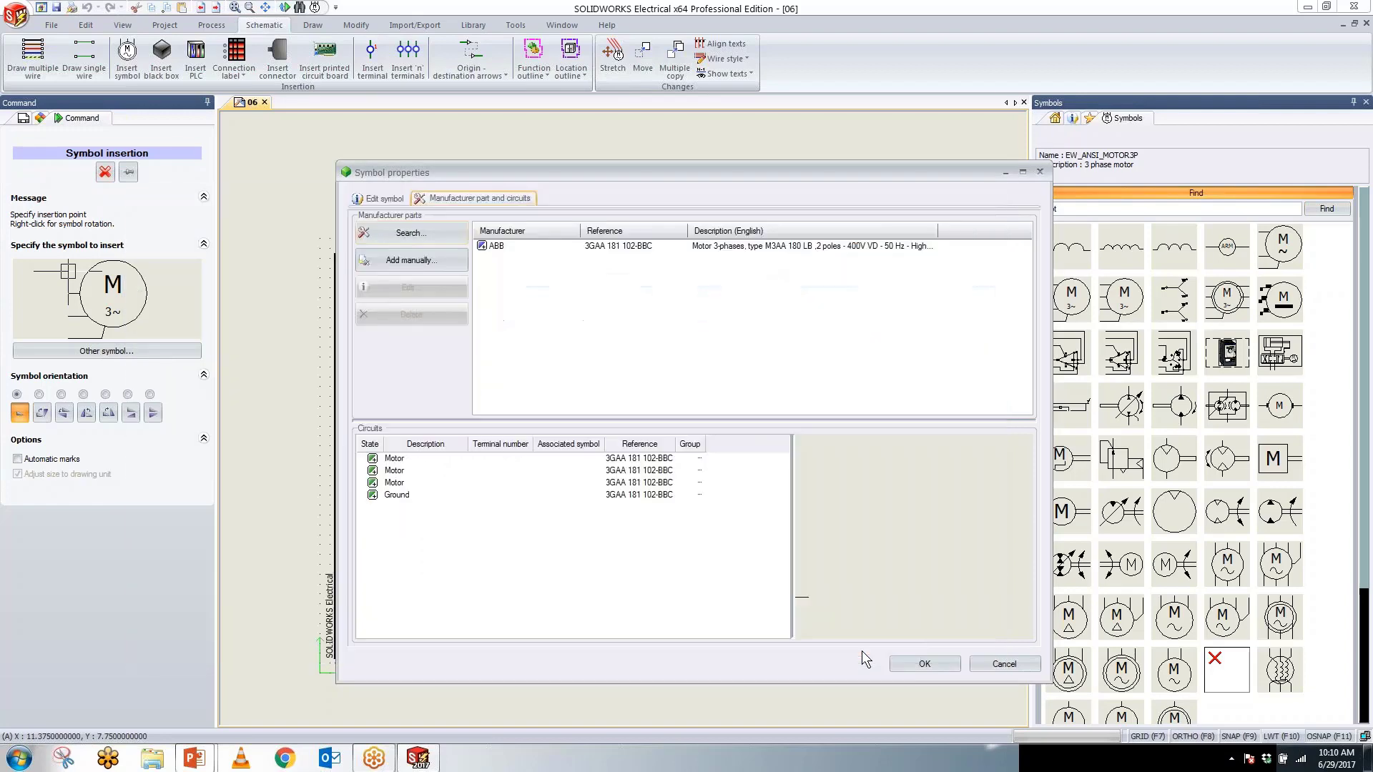
pyautogui.click(912, 662)
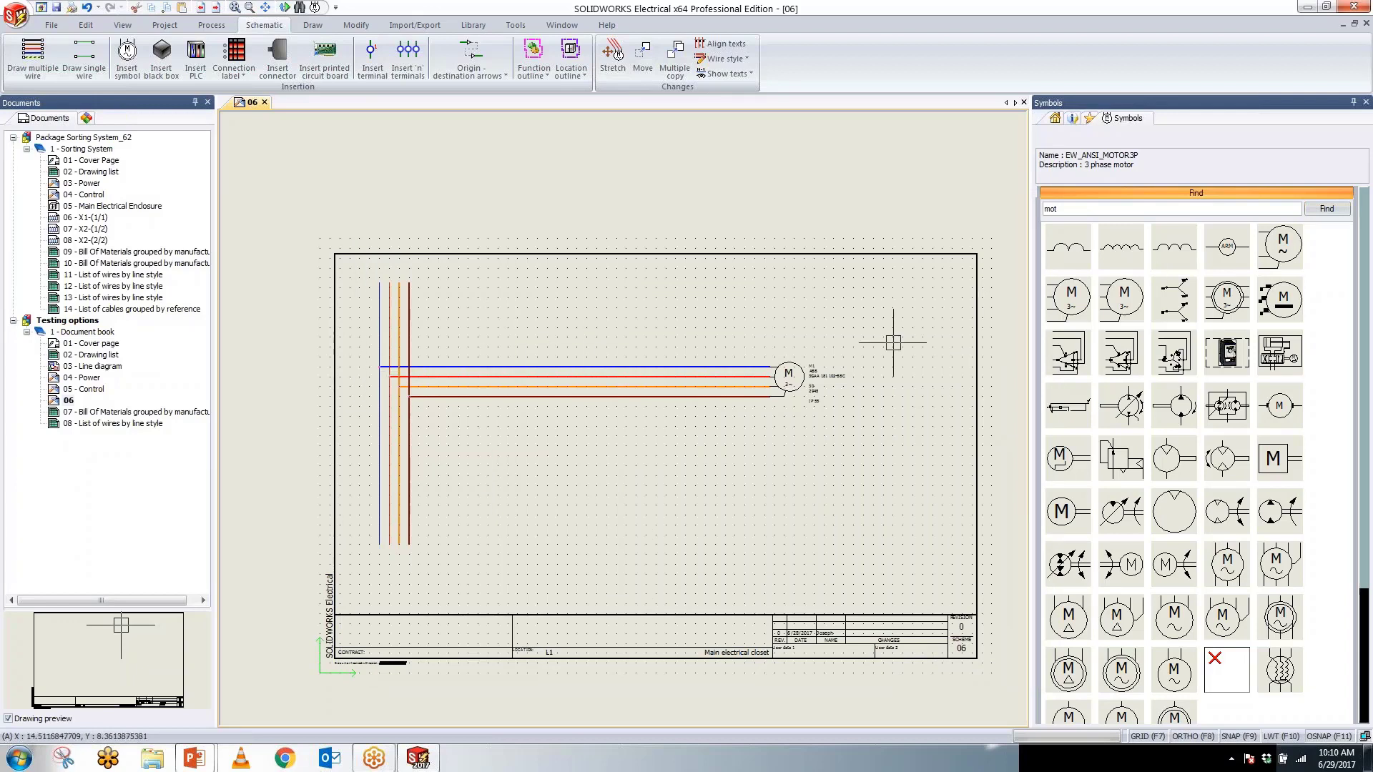
# Step: Search the symbols for "disco" and place the 4 poles disconnector-fuse across the vertical wires, above the horizontal branch
pyautogui.moveTo(1071, 208); pyautogui.dragTo(1047, 212)
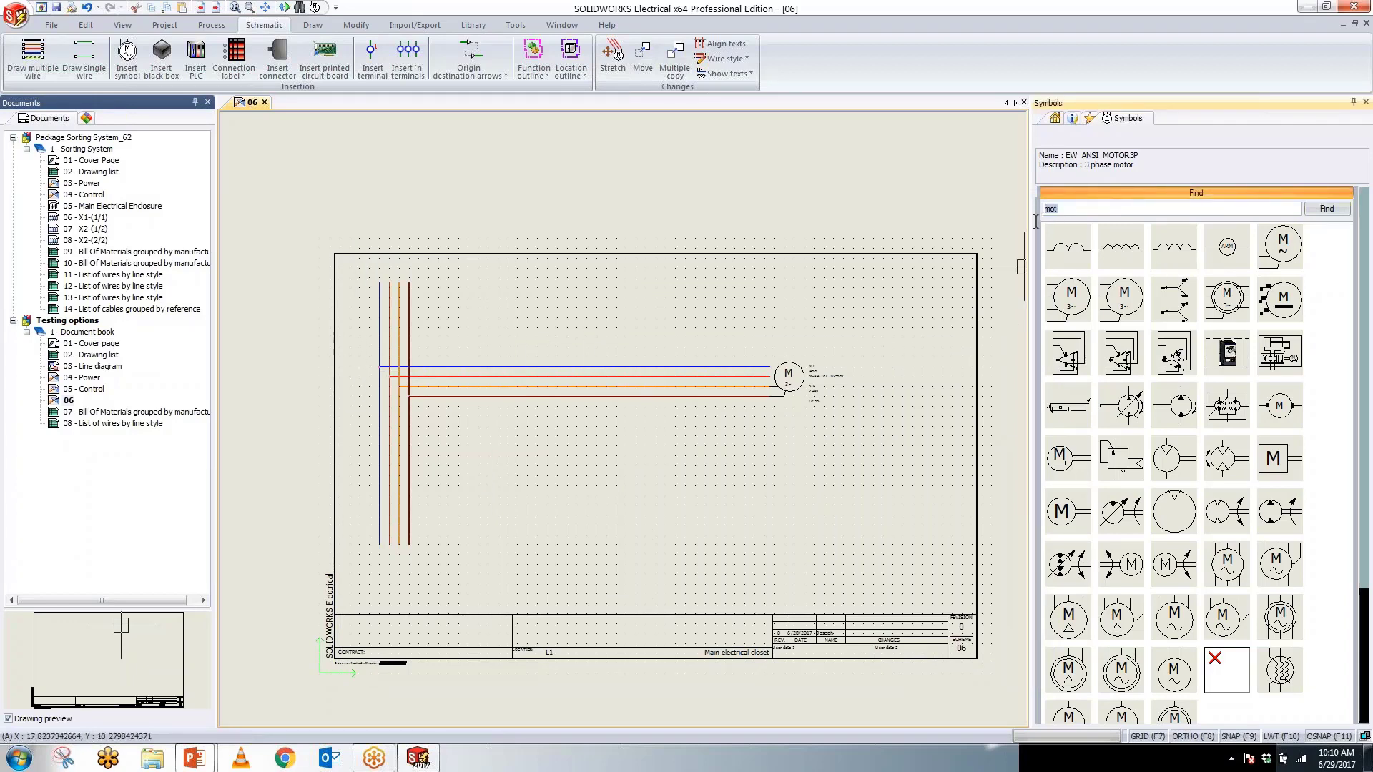
pyautogui.write('disco')
pyautogui.press('Return')
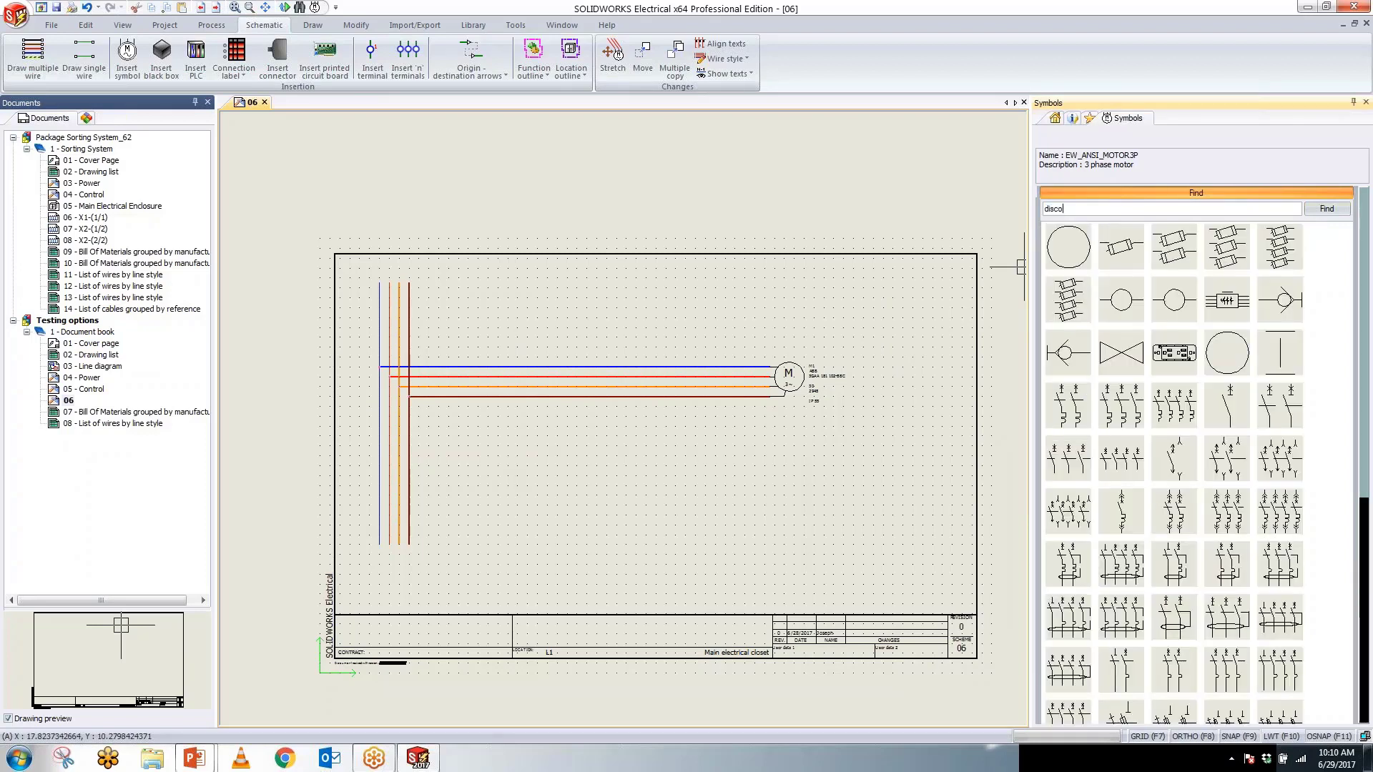
pyautogui.doubleClick(1280, 247)
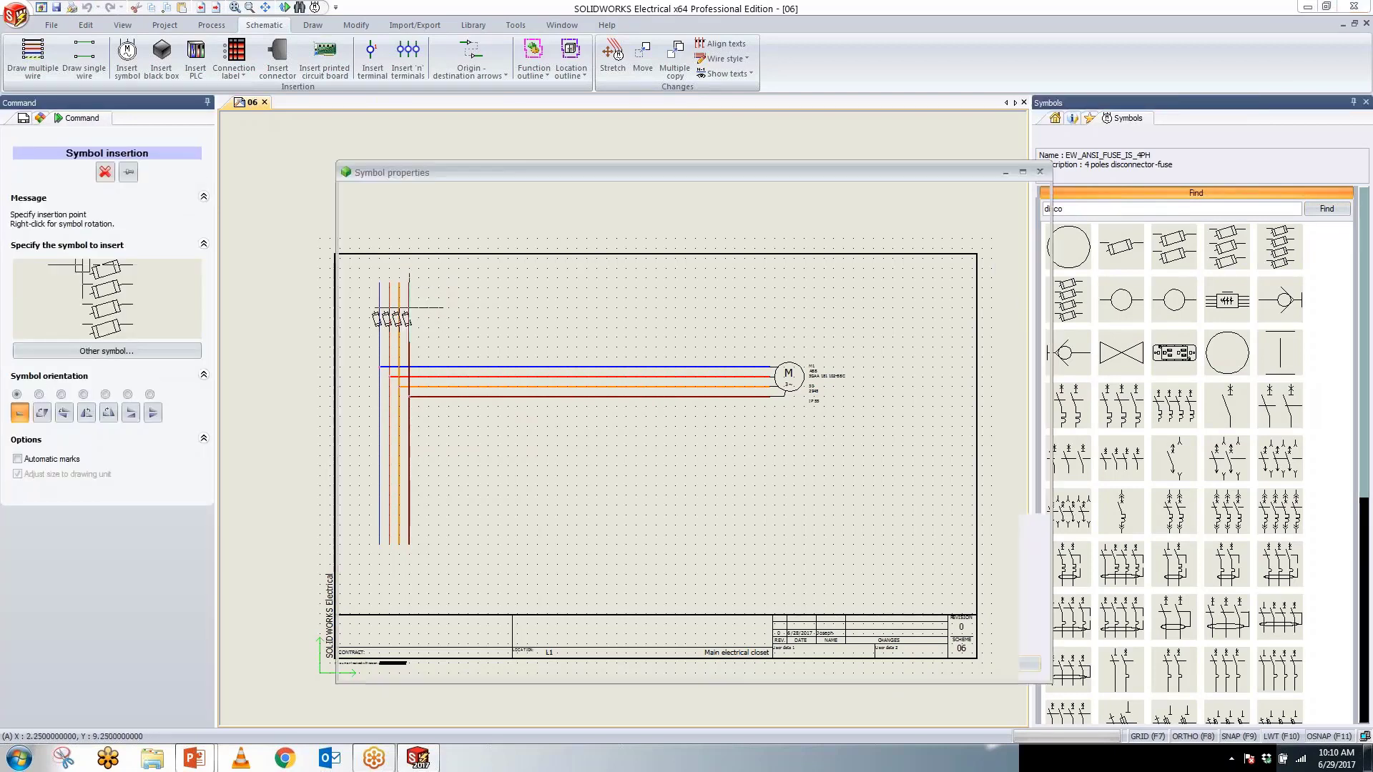
pyautogui.click(379, 282)
# Step: Assign the SWST manufacturer part FD4-2352798 to the disconnector-fuse and finish inserting it
pyautogui.click(475, 202)
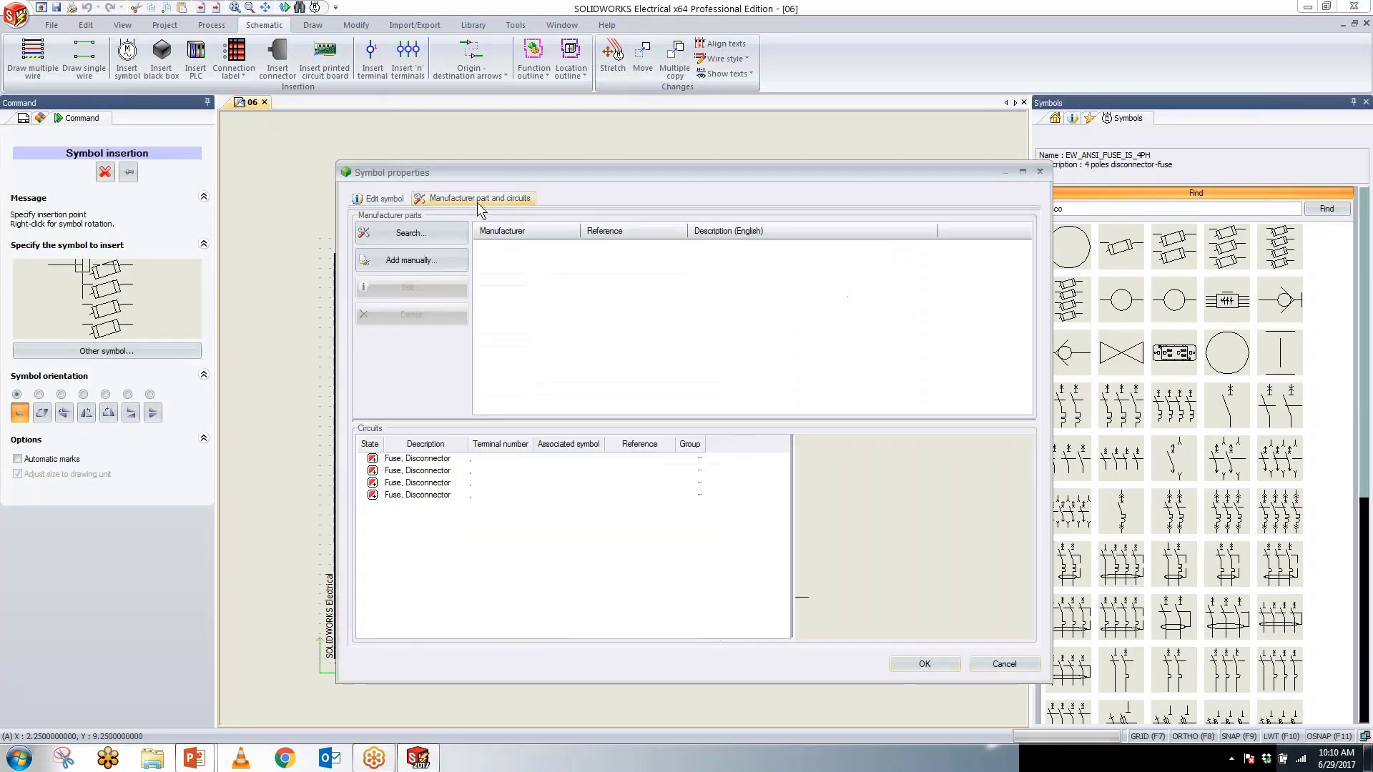
pyautogui.click(416, 251)
pyautogui.click(441, 230)
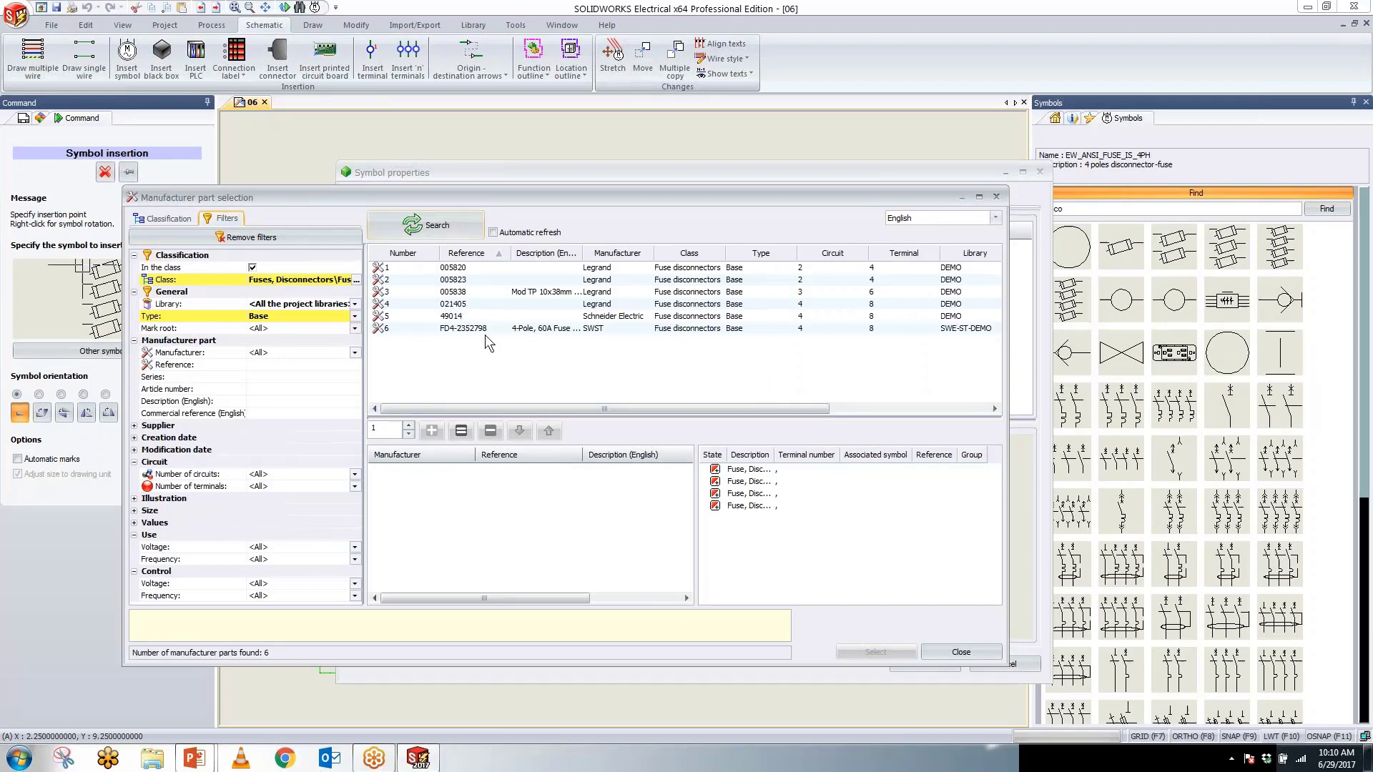
pyautogui.doubleClick(468, 330)
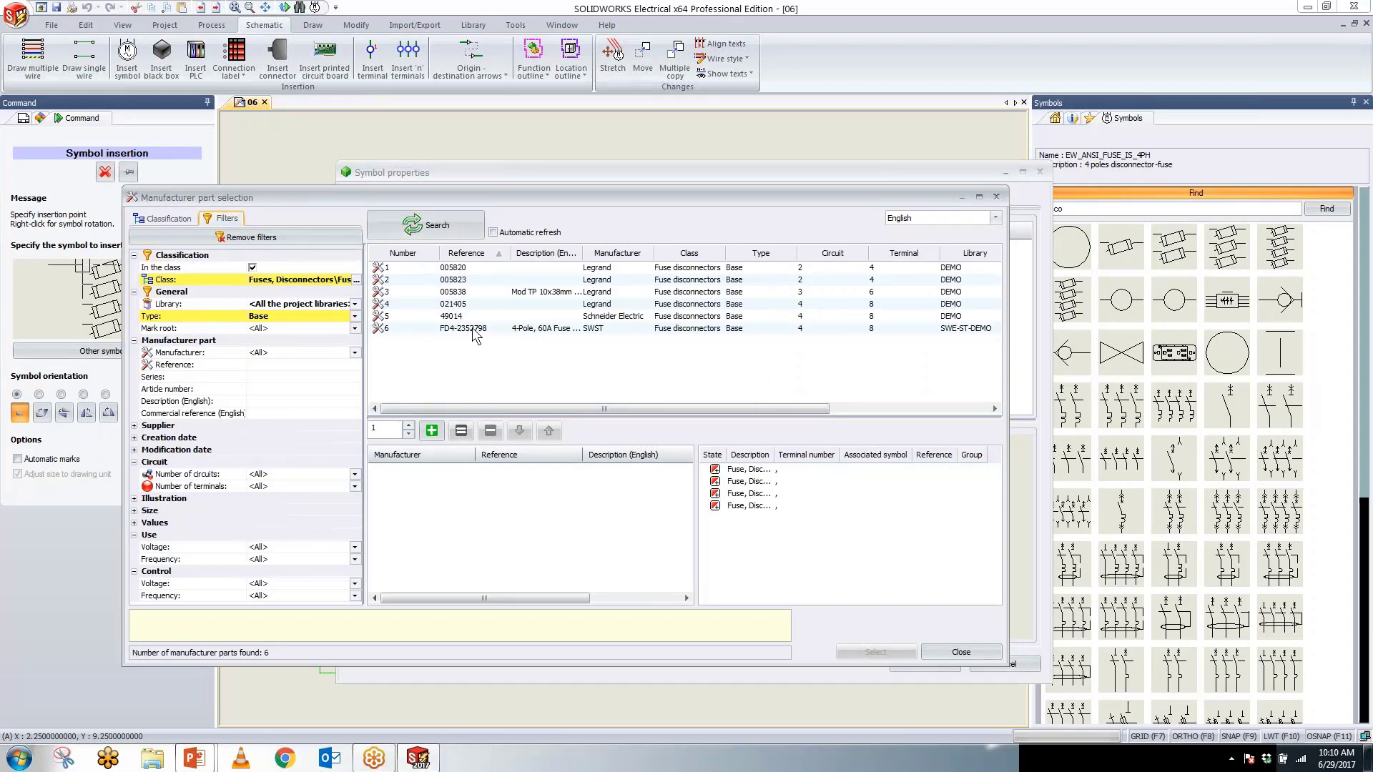
pyautogui.click(851, 652)
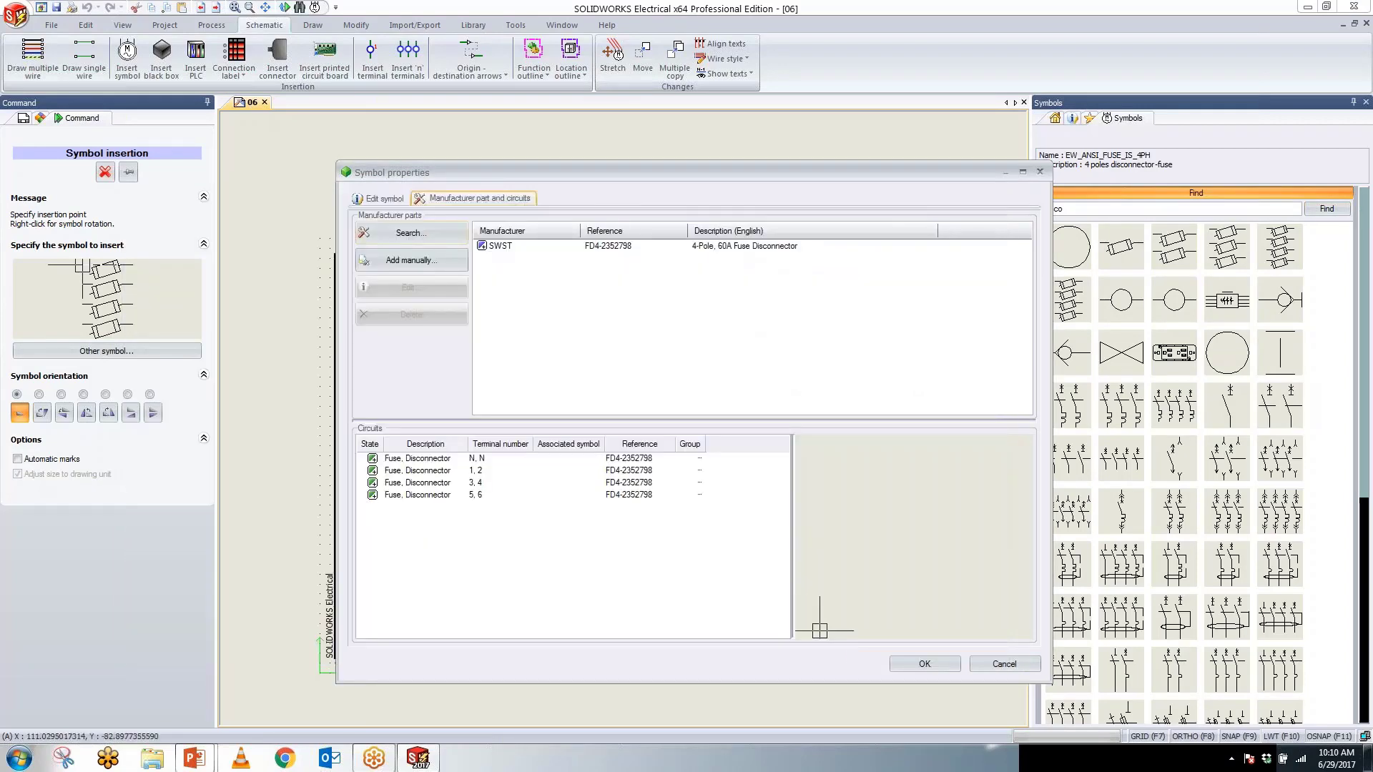
pyautogui.click(898, 663)
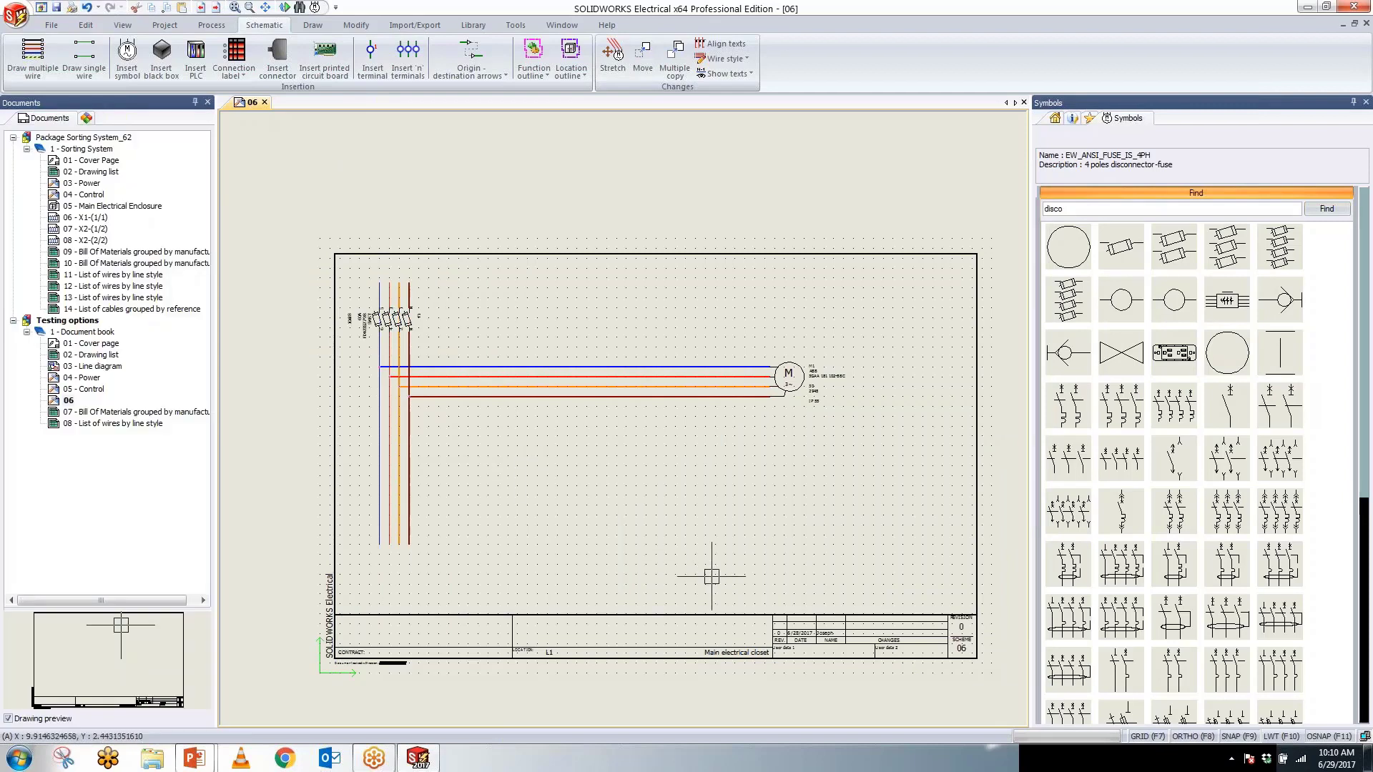
# Step: Search the symbols for "breaker" and place the four poles magnetic circuit breaker midway along the horizontal wires at X 6.75, Y 7.75
pyautogui.doubleClick(1100, 207)
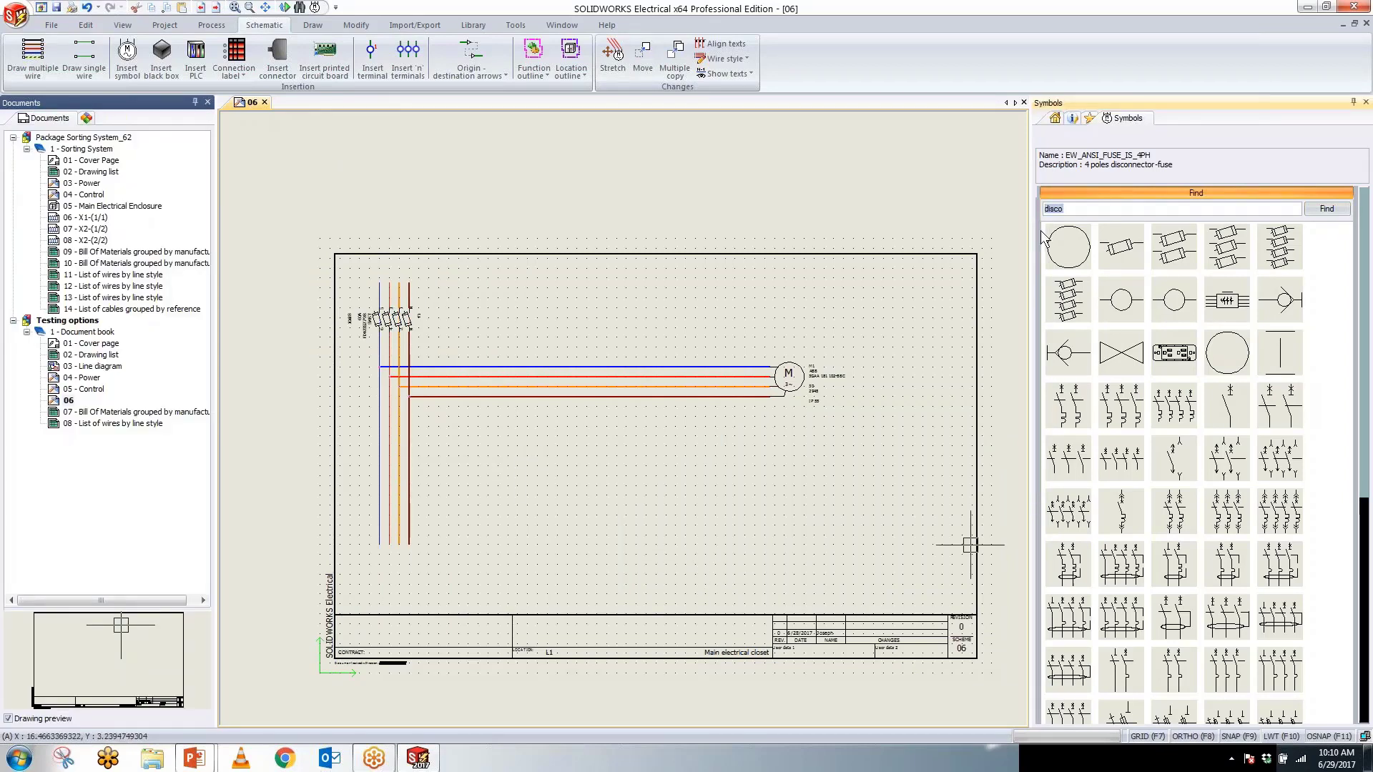
pyautogui.write('breaker')
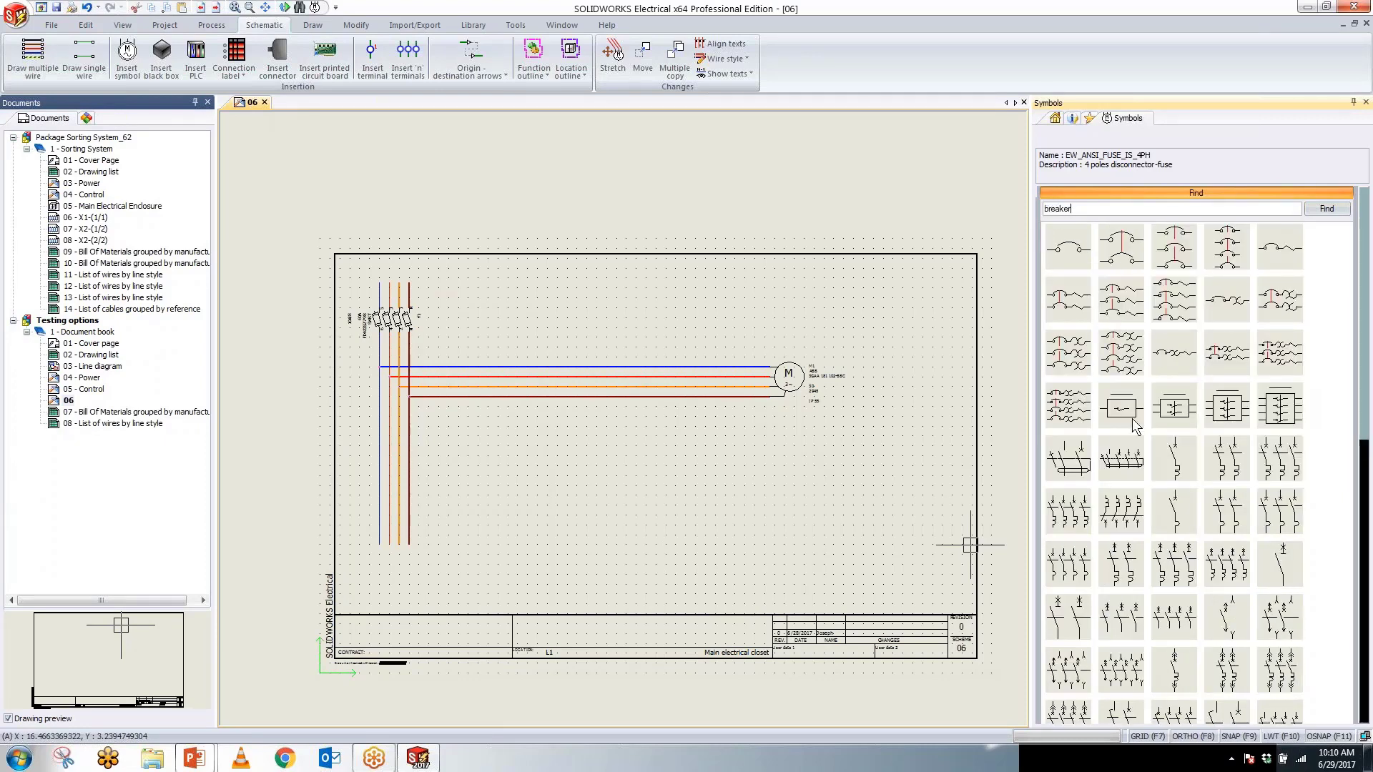
pyautogui.doubleClick(1161, 312)
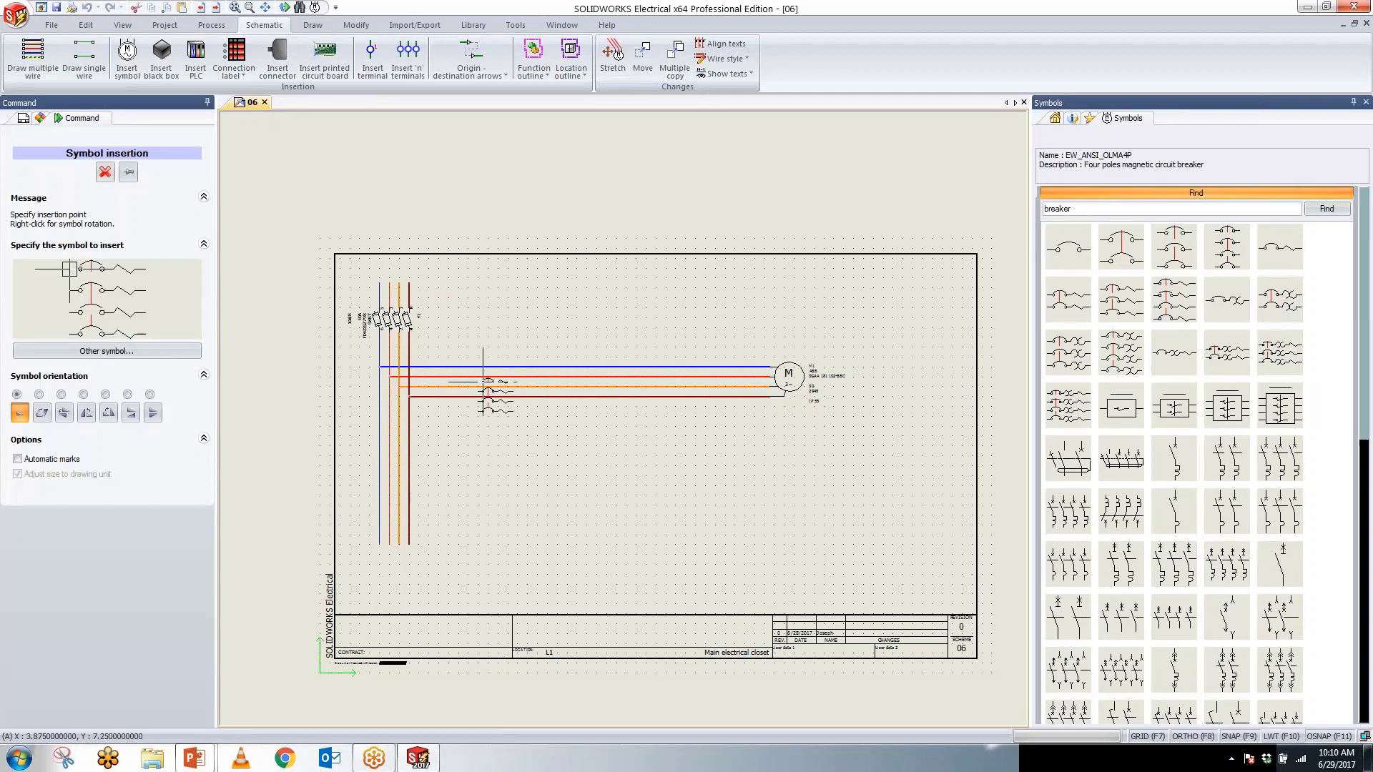
pyautogui.click(587, 366)
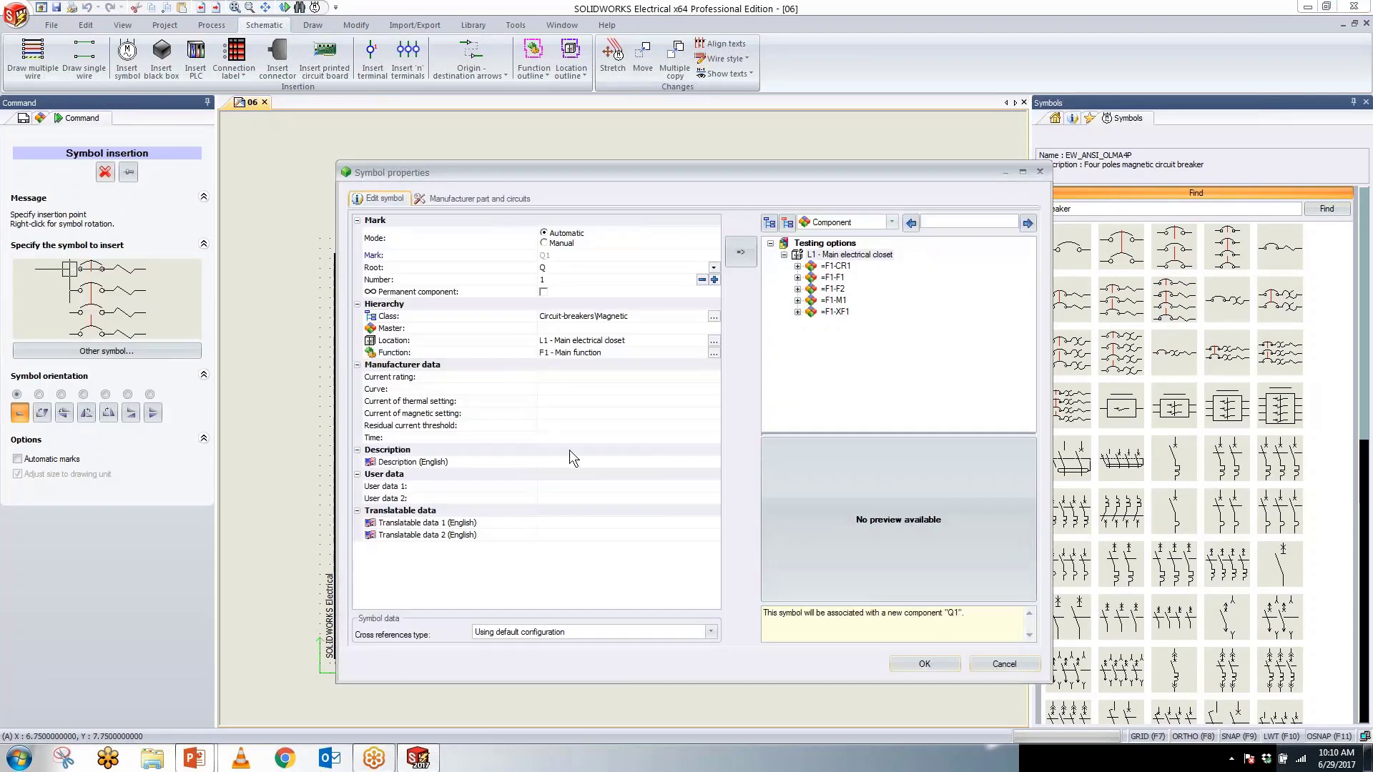
# Step: Clear the manufacturer filter, assign the ABB manufacturer part 035322 to the circuit breaker and finish inserting it
pyautogui.click(481, 198)
pyautogui.click(414, 236)
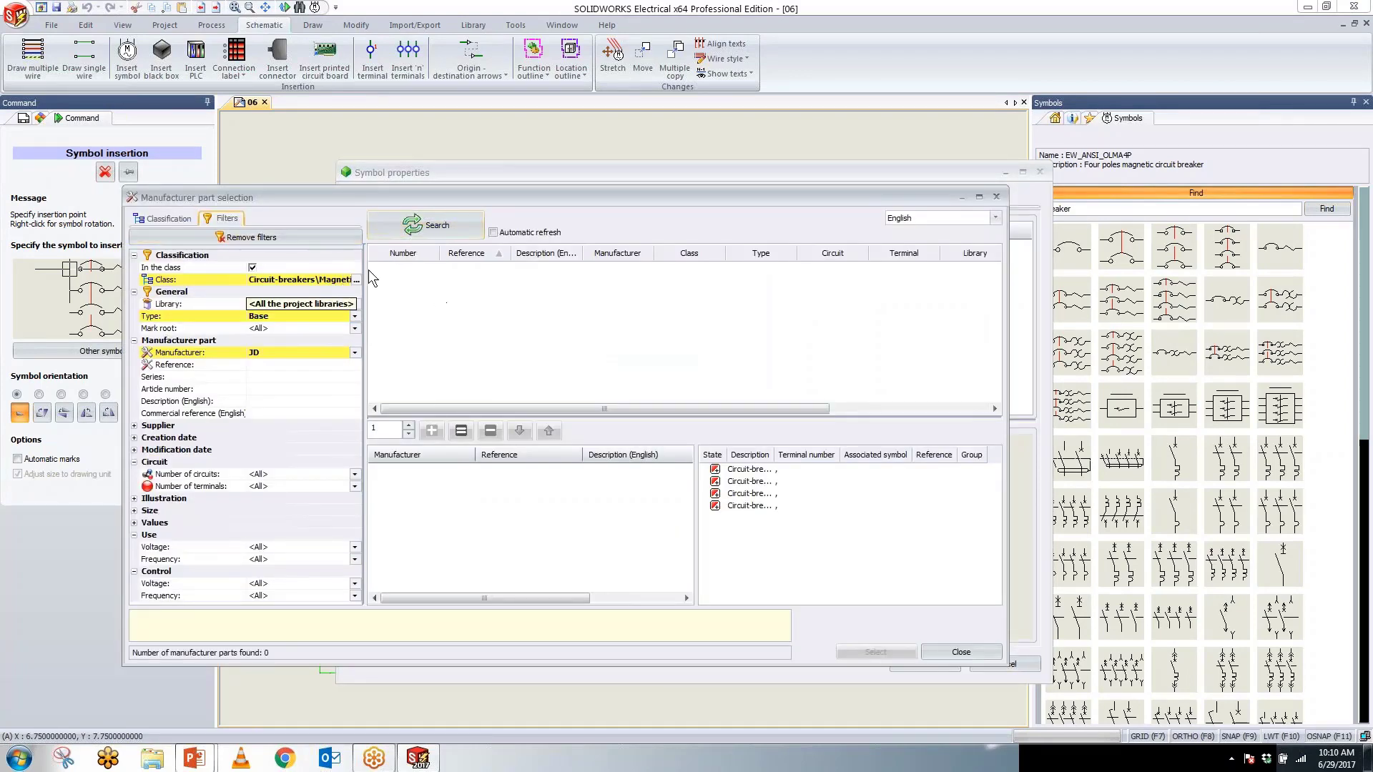
pyautogui.click(353, 354)
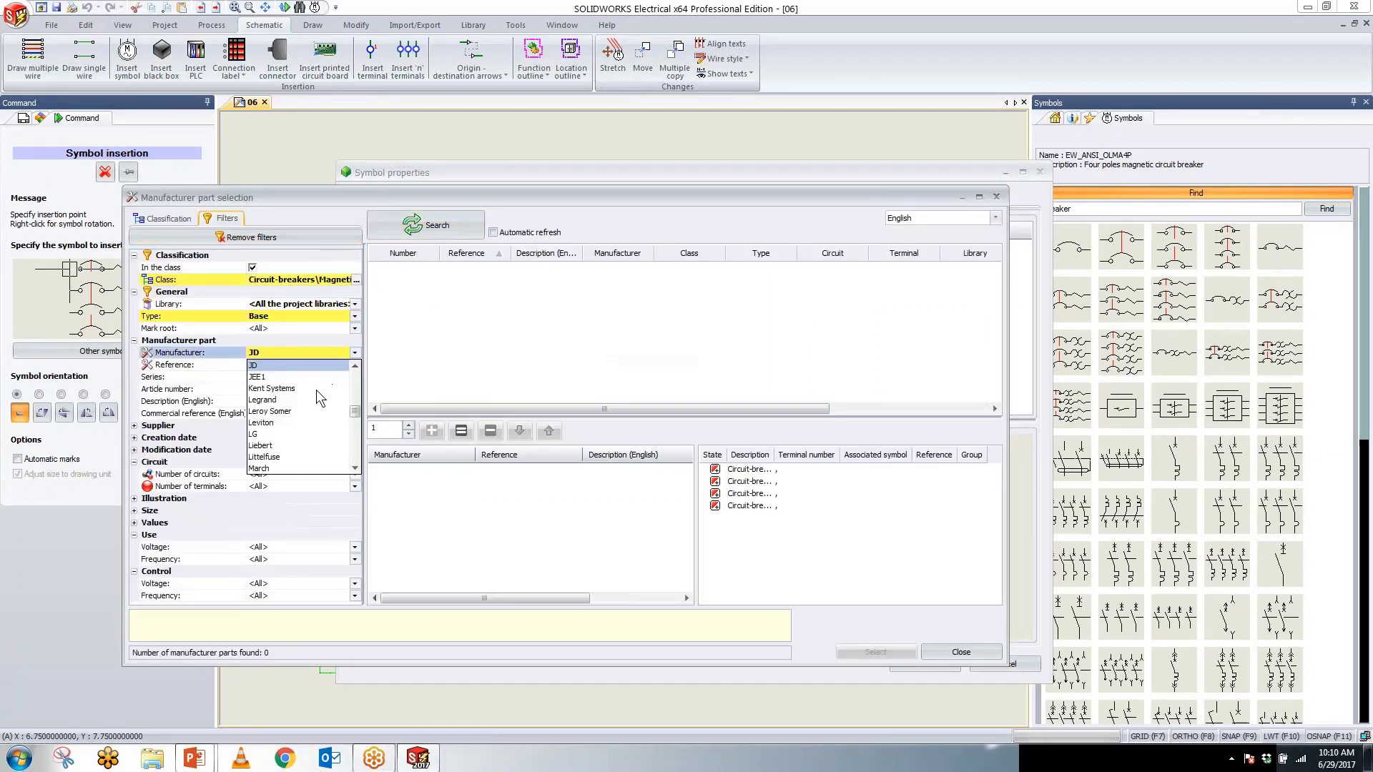
pyautogui.click(290, 364)
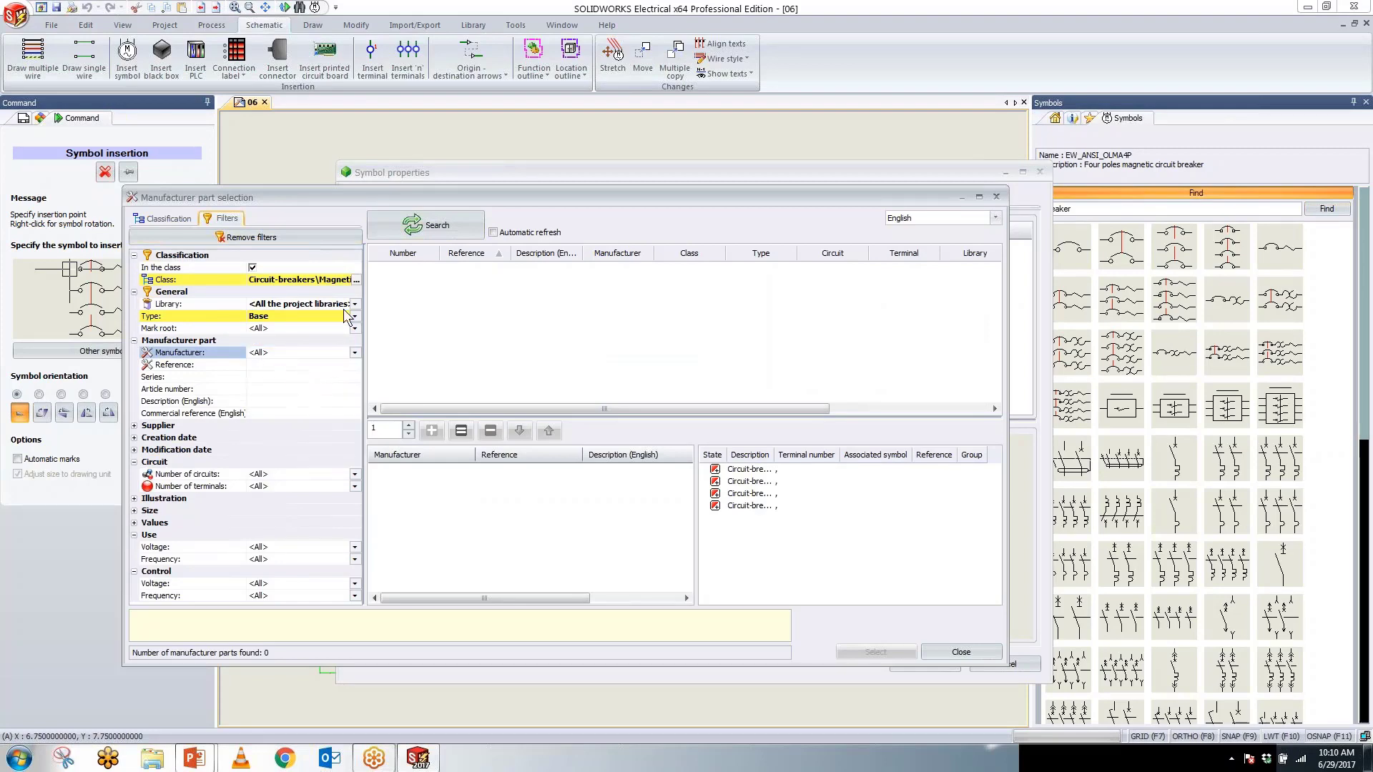
pyautogui.click(407, 231)
pyautogui.click(449, 269)
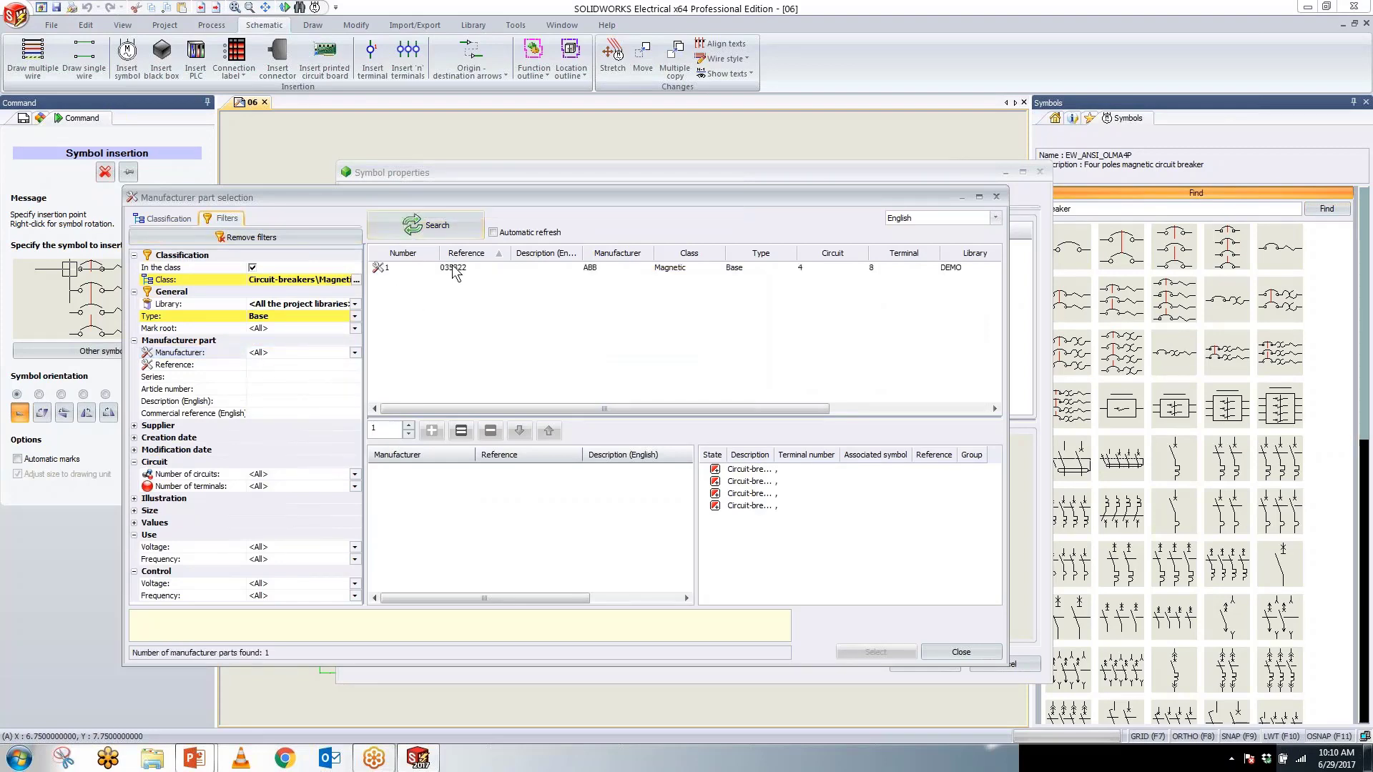
pyautogui.click(891, 650)
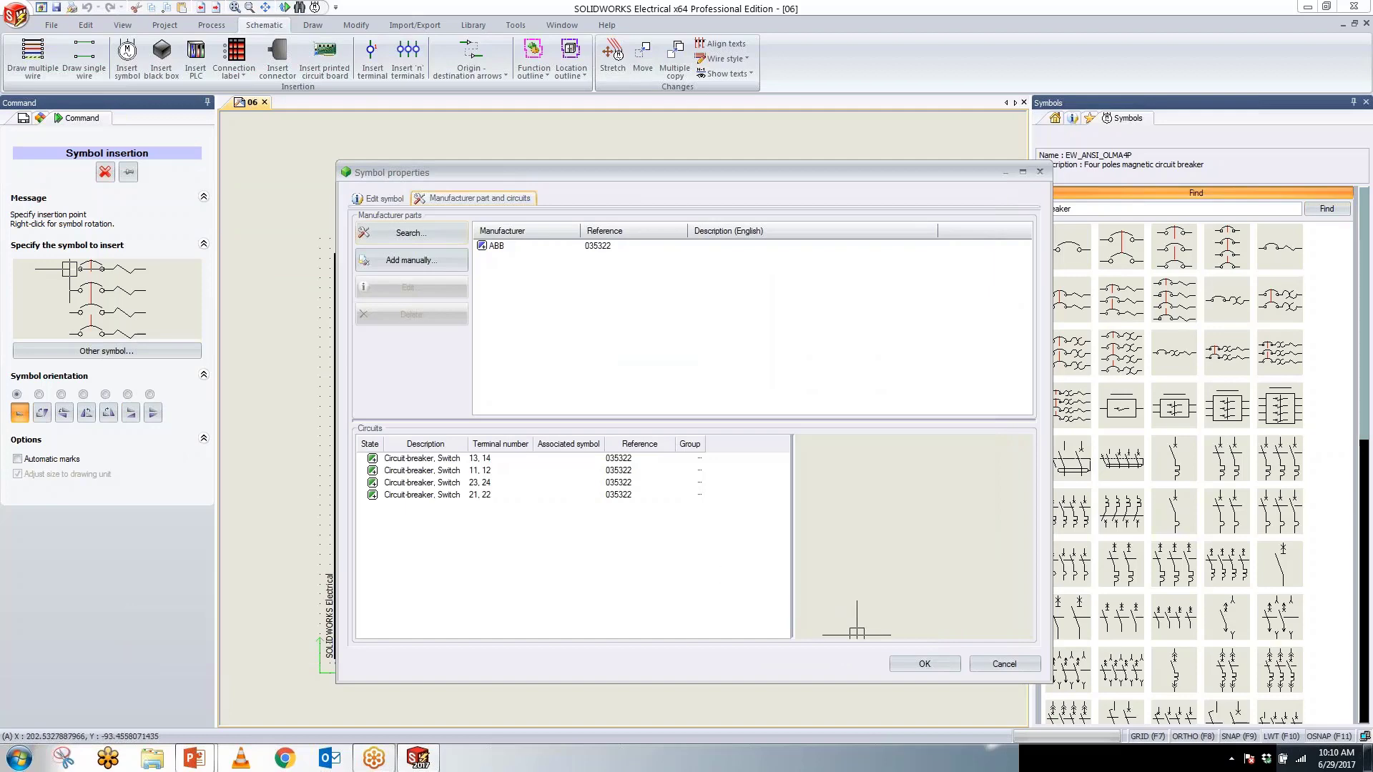
pyautogui.click(924, 664)
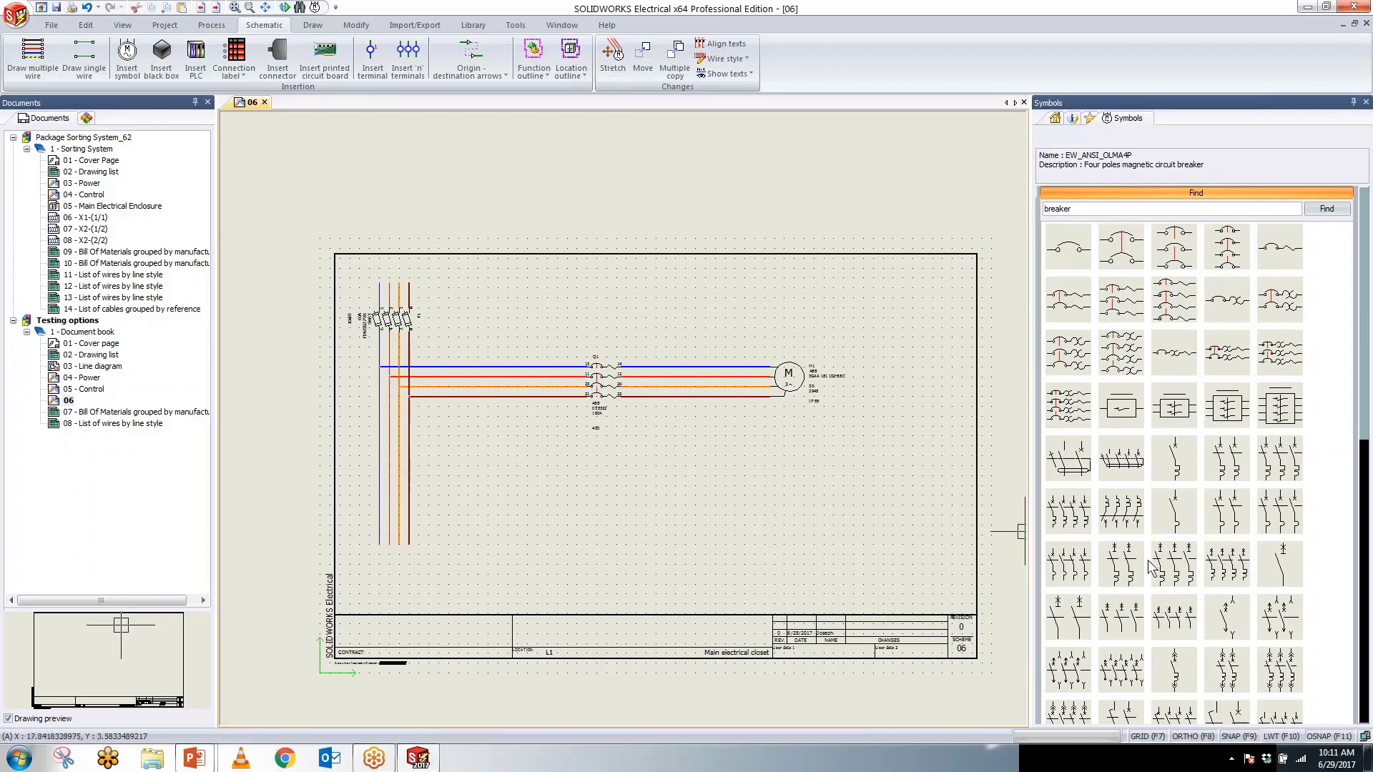
# Step: Copy the horizontal branch with its breaker and motor, and paste it twice below the original, starting on the leftmost vertical wire
pyautogui.click(882, 345)
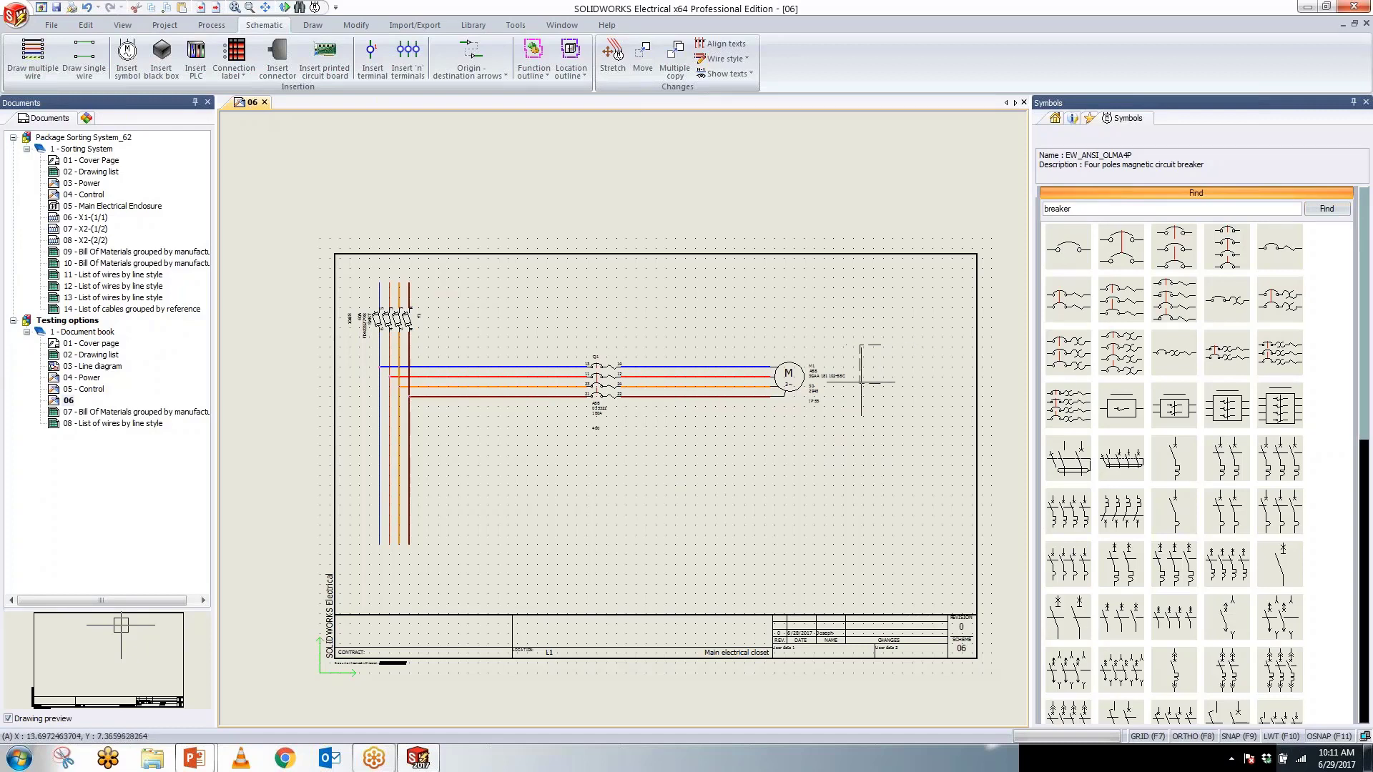
pyautogui.click(550, 440)
pyautogui.press('Escape')
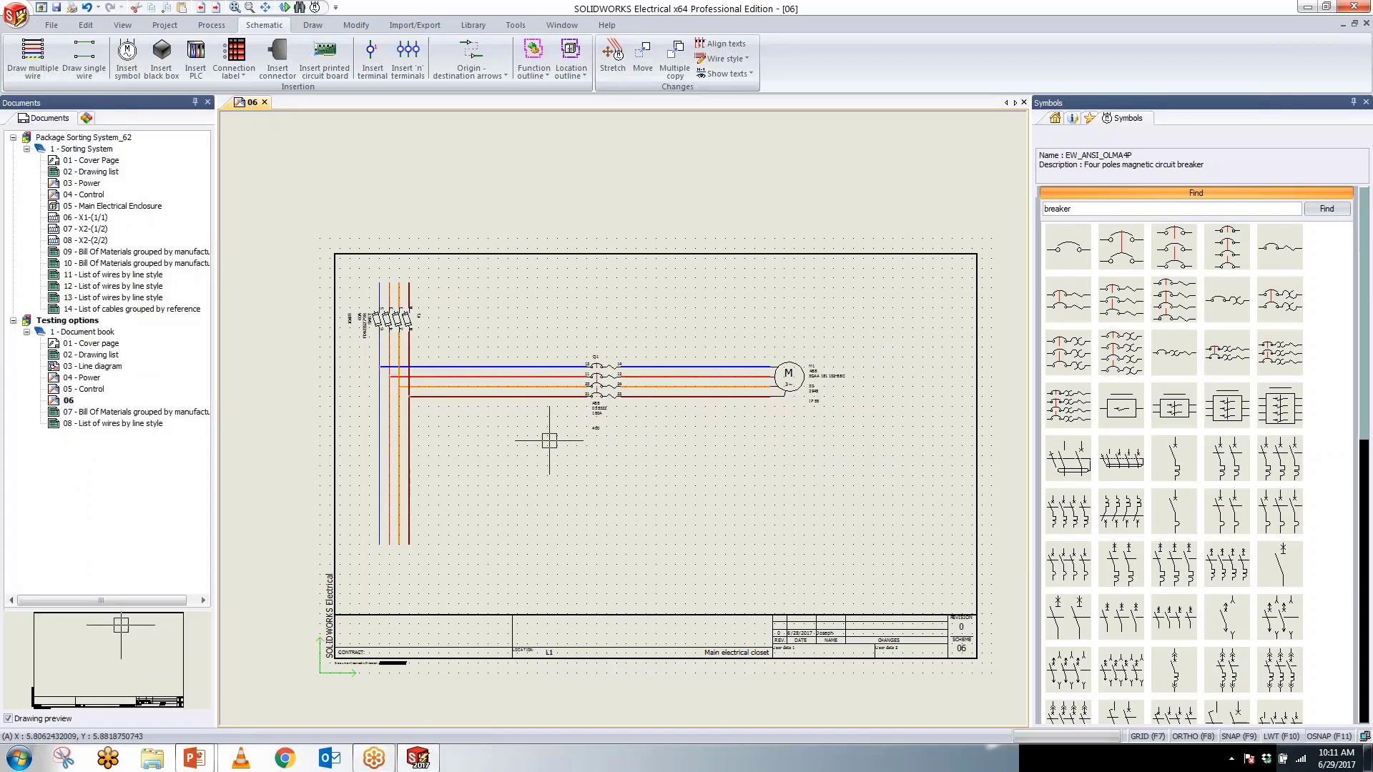
pyautogui.hotkey('ctrl', 'v')
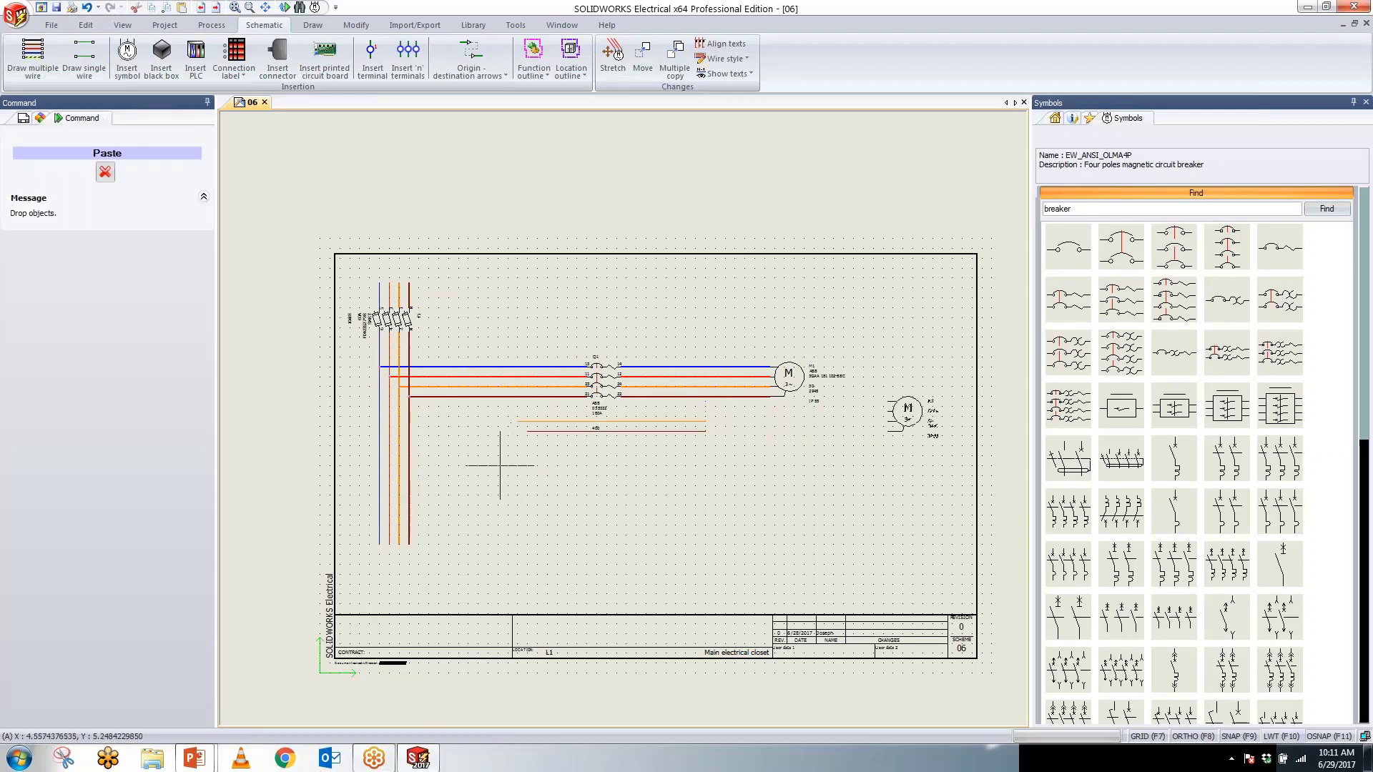
pyautogui.click(379, 494)
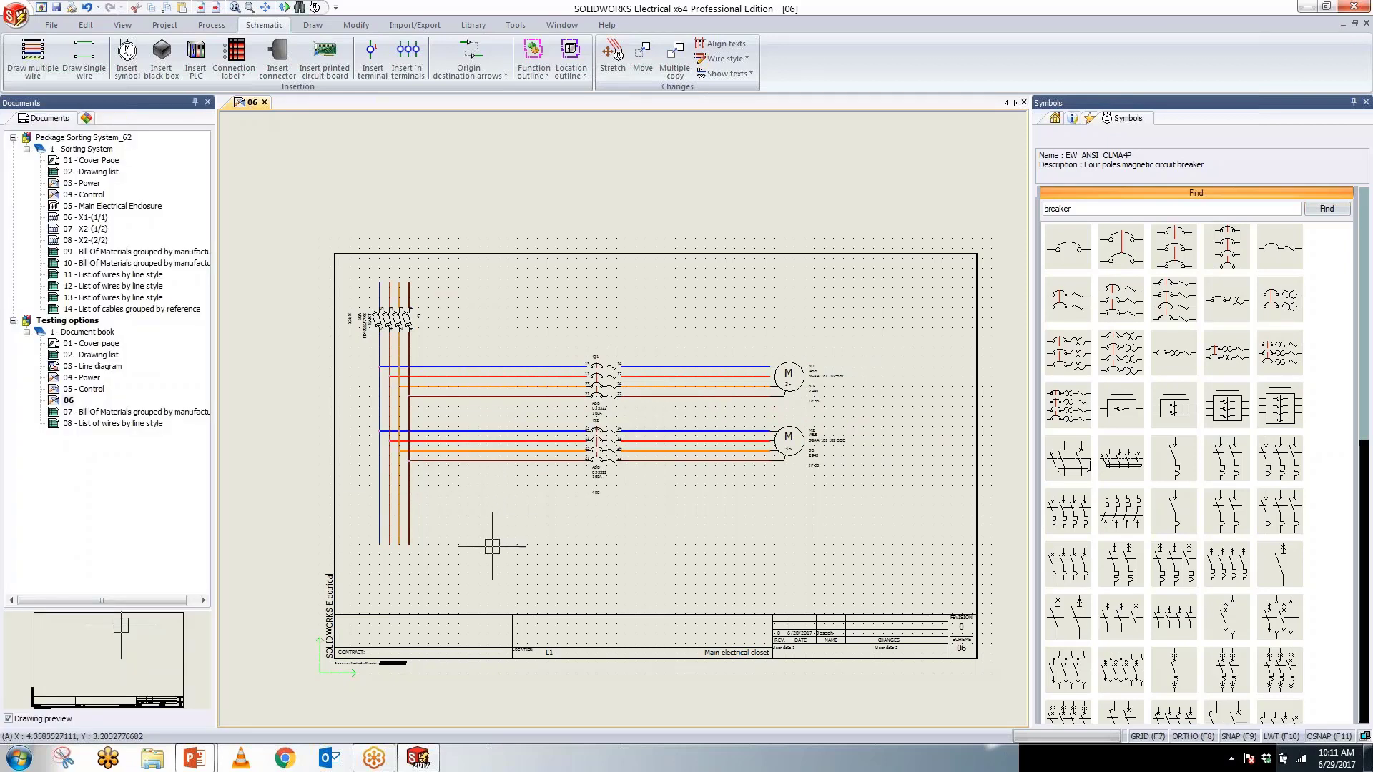
pyautogui.hotkey('ctrl', 'v')
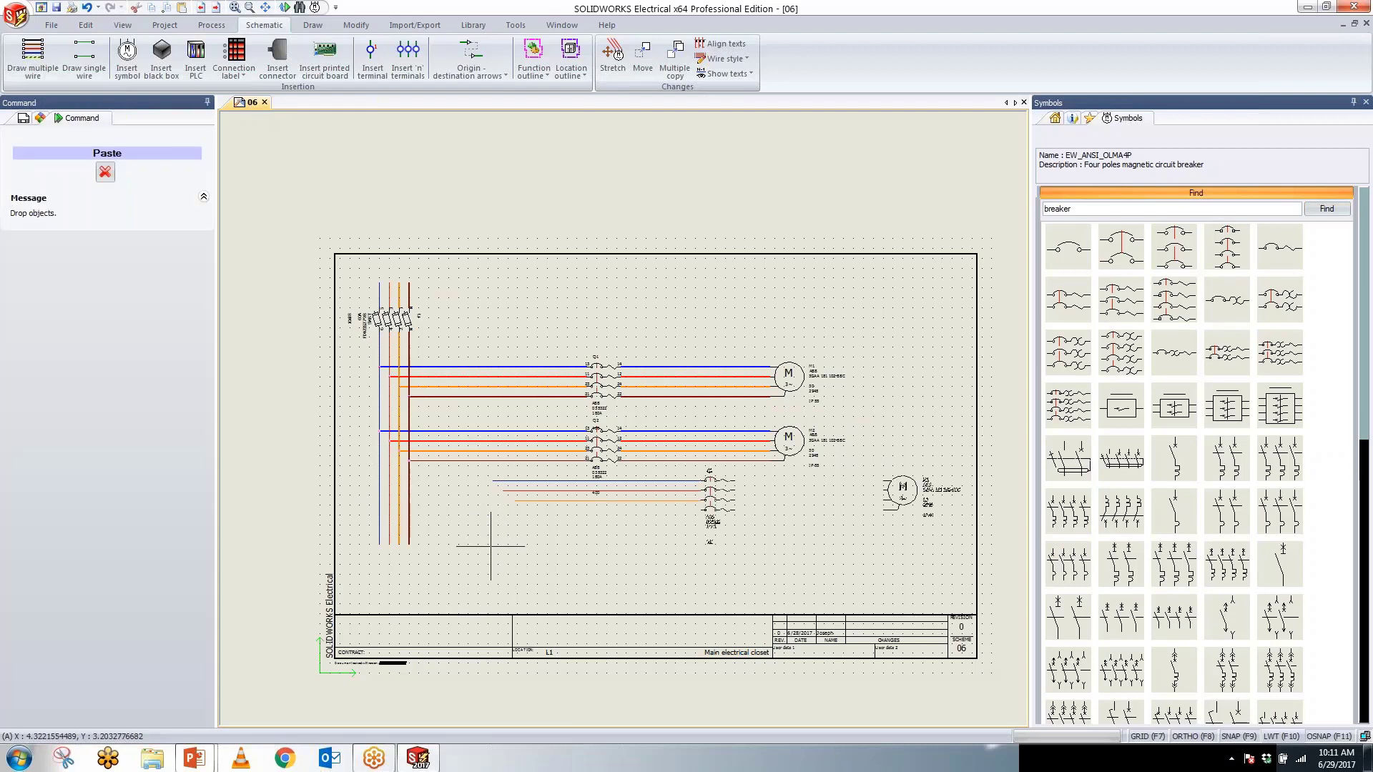
pyautogui.click(379, 554)
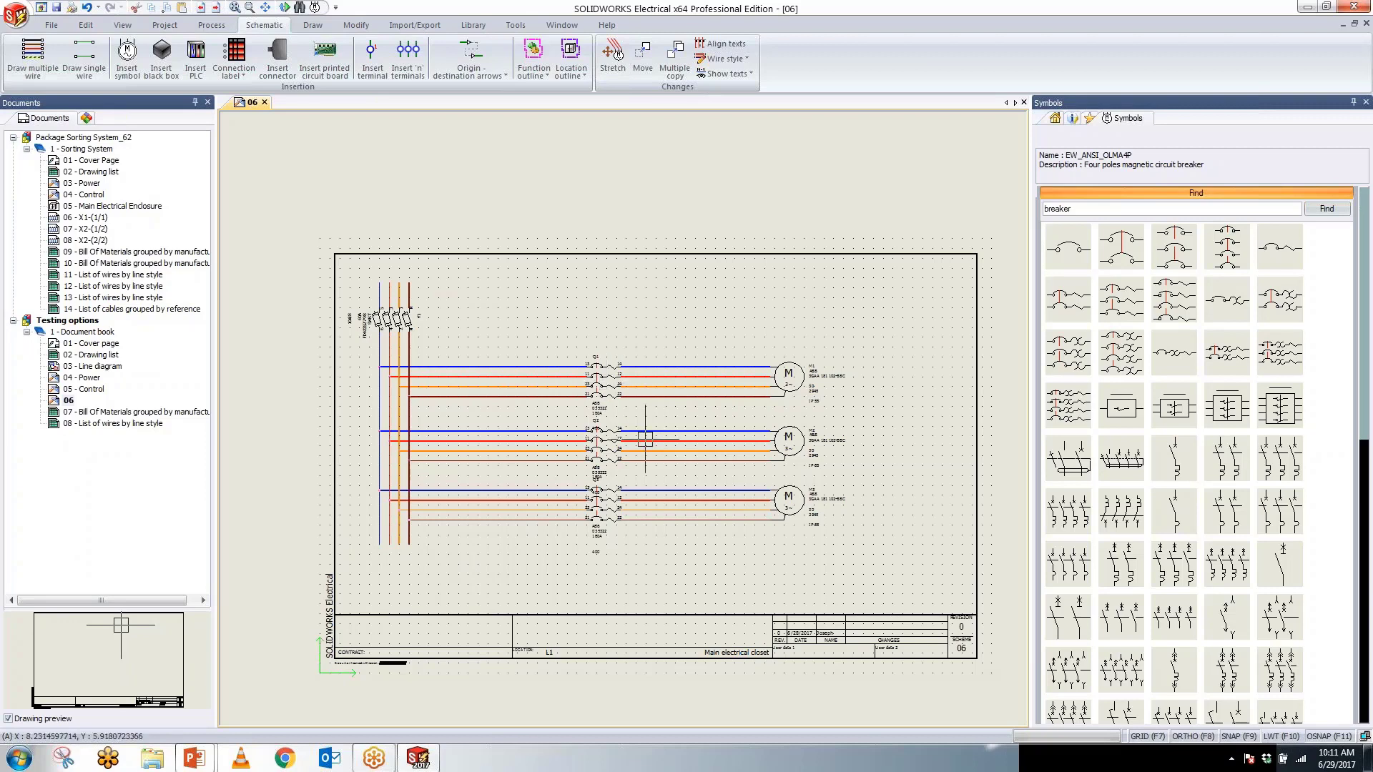
# Step: Examine the marks, terminal numbers and manufacturer data of the breakers and motors in the three branches
pyautogui.scroll(3, 645, 439)
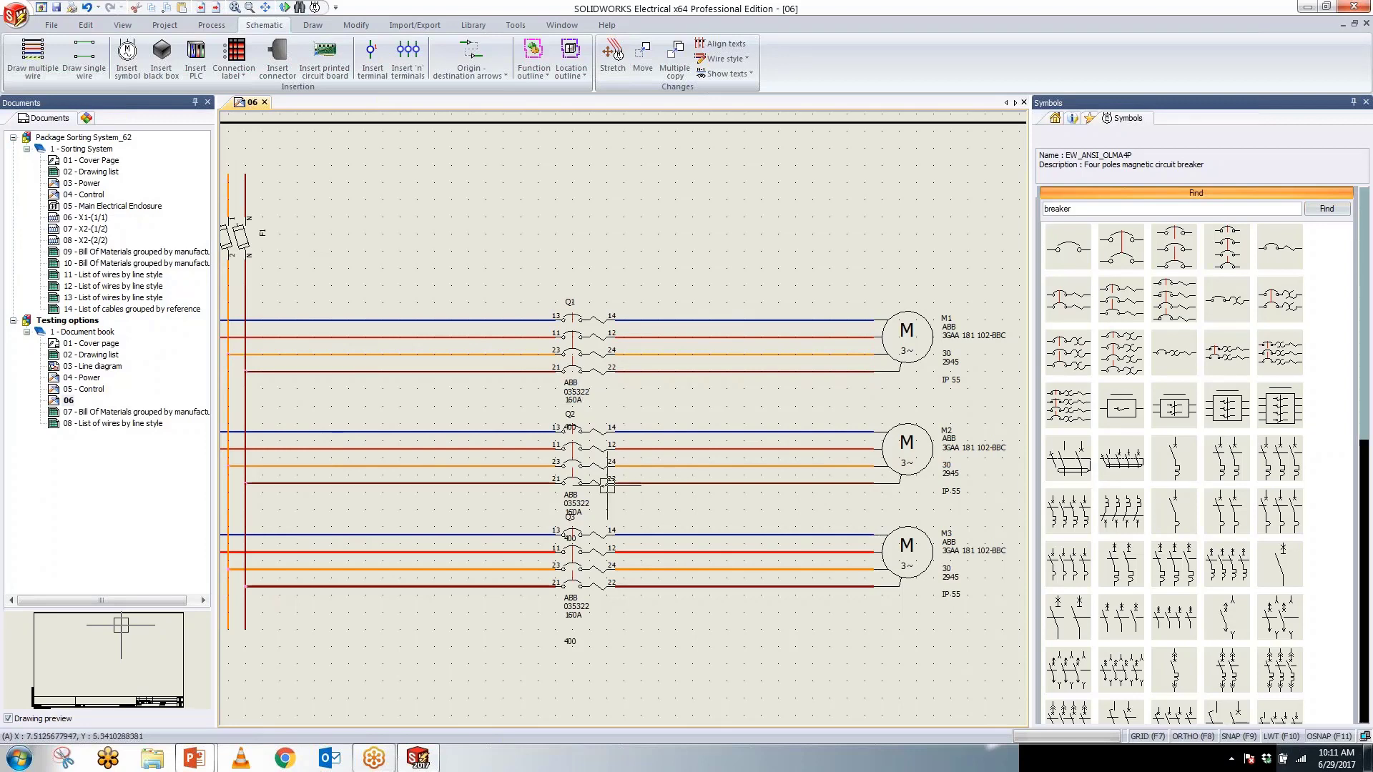
pyautogui.scroll(1, 579, 354)
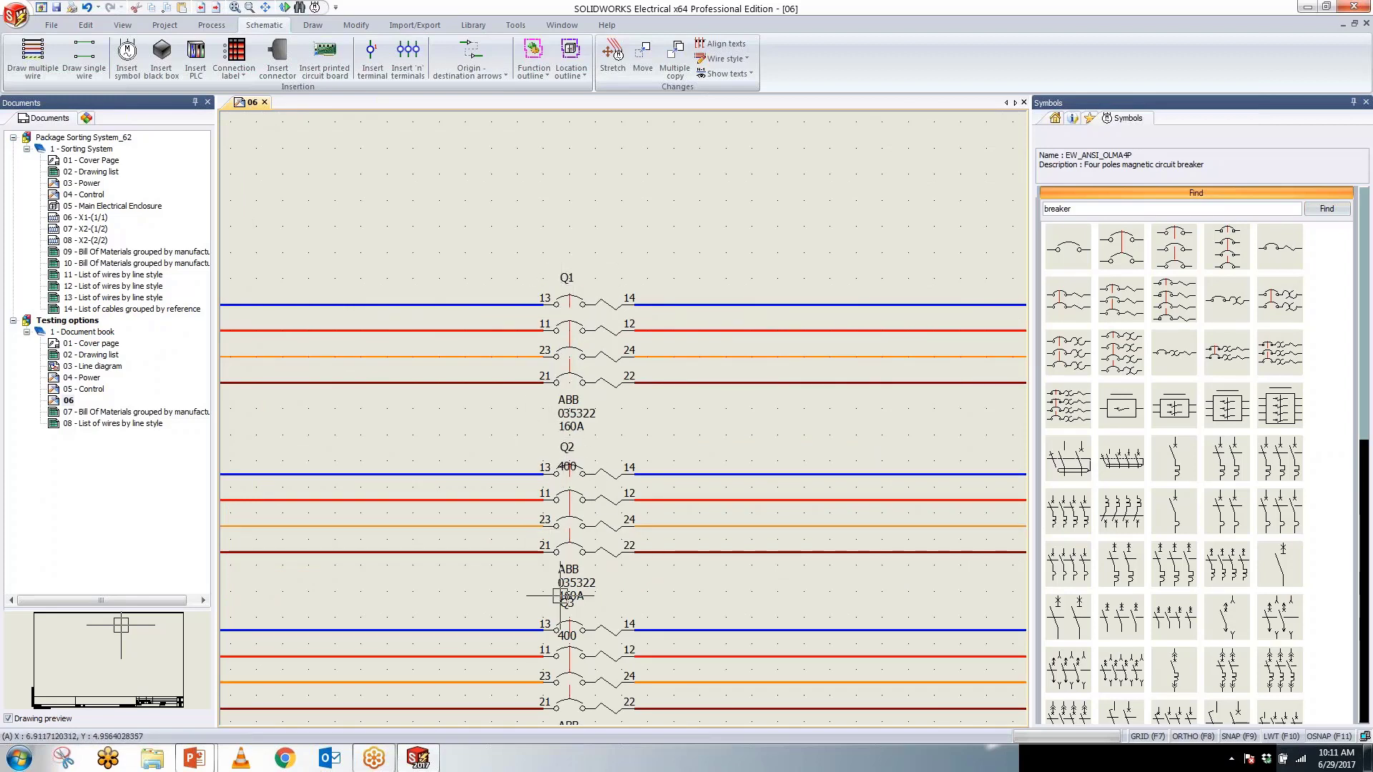
pyautogui.scroll(-1, 572, 543)
pyautogui.scroll(-2, 572, 543)
pyautogui.scroll(2, 690, 484)
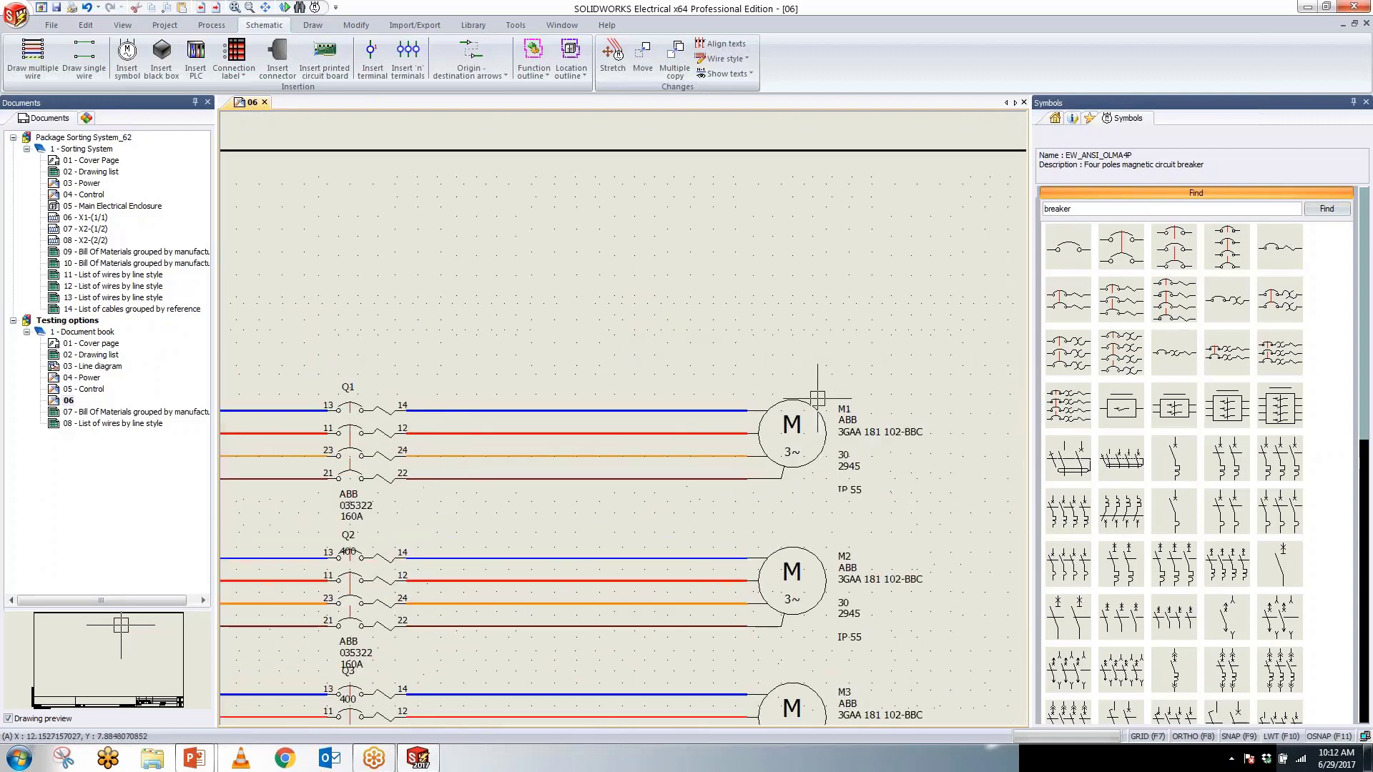
pyautogui.scroll(-1, 851, 609)
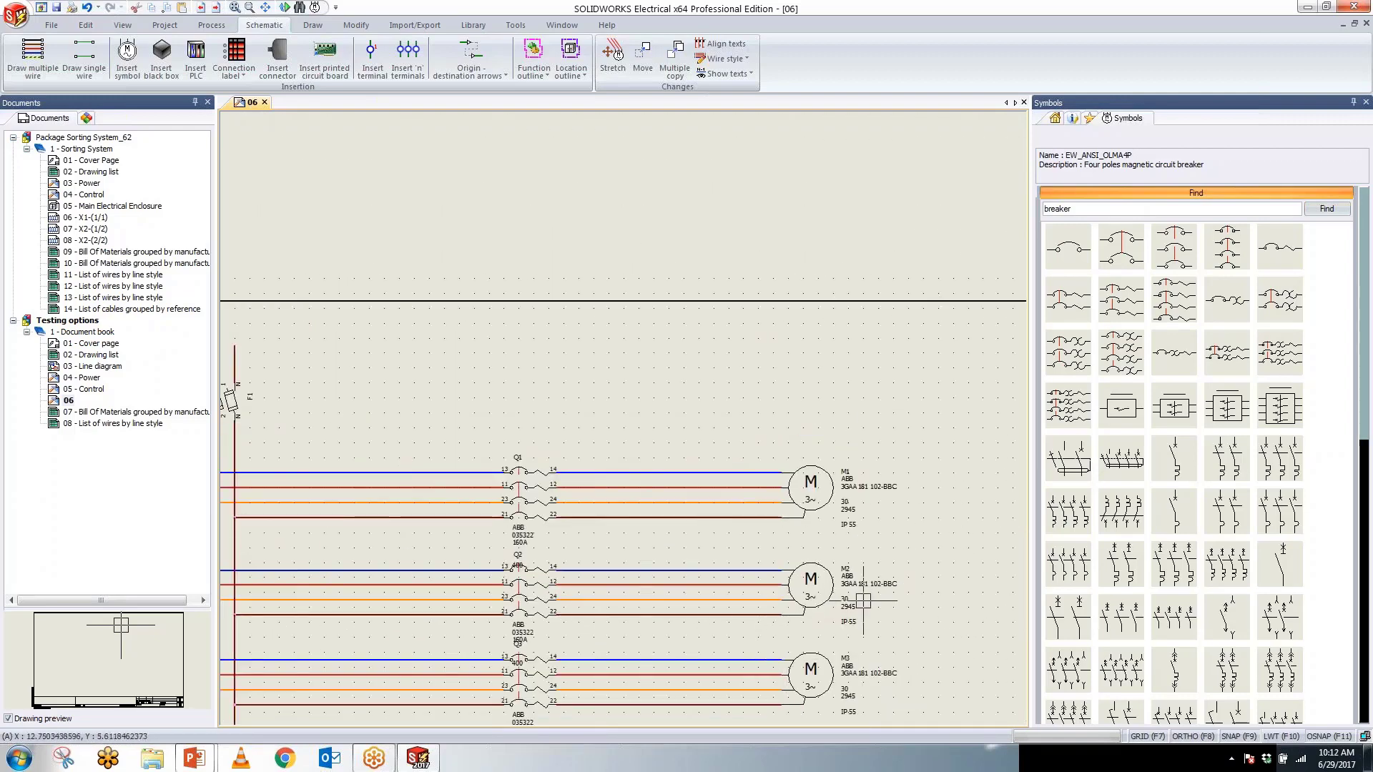
pyautogui.scroll(-3, 798, 555)
pyautogui.scroll(1, 711, 579)
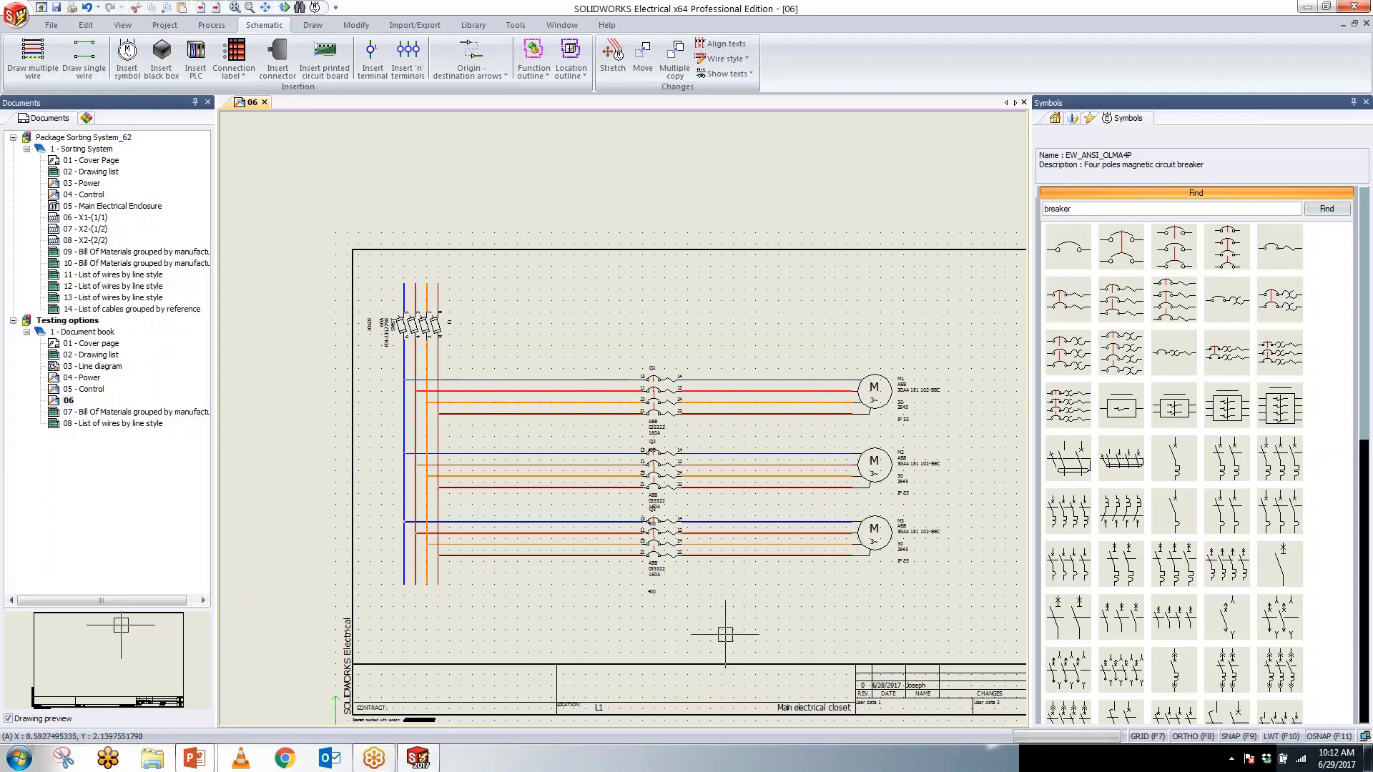
# Step: Open drawings 03 - Power and 04 - Control of the Package Sorting System_62 project
pyautogui.doubleClick(87, 183)
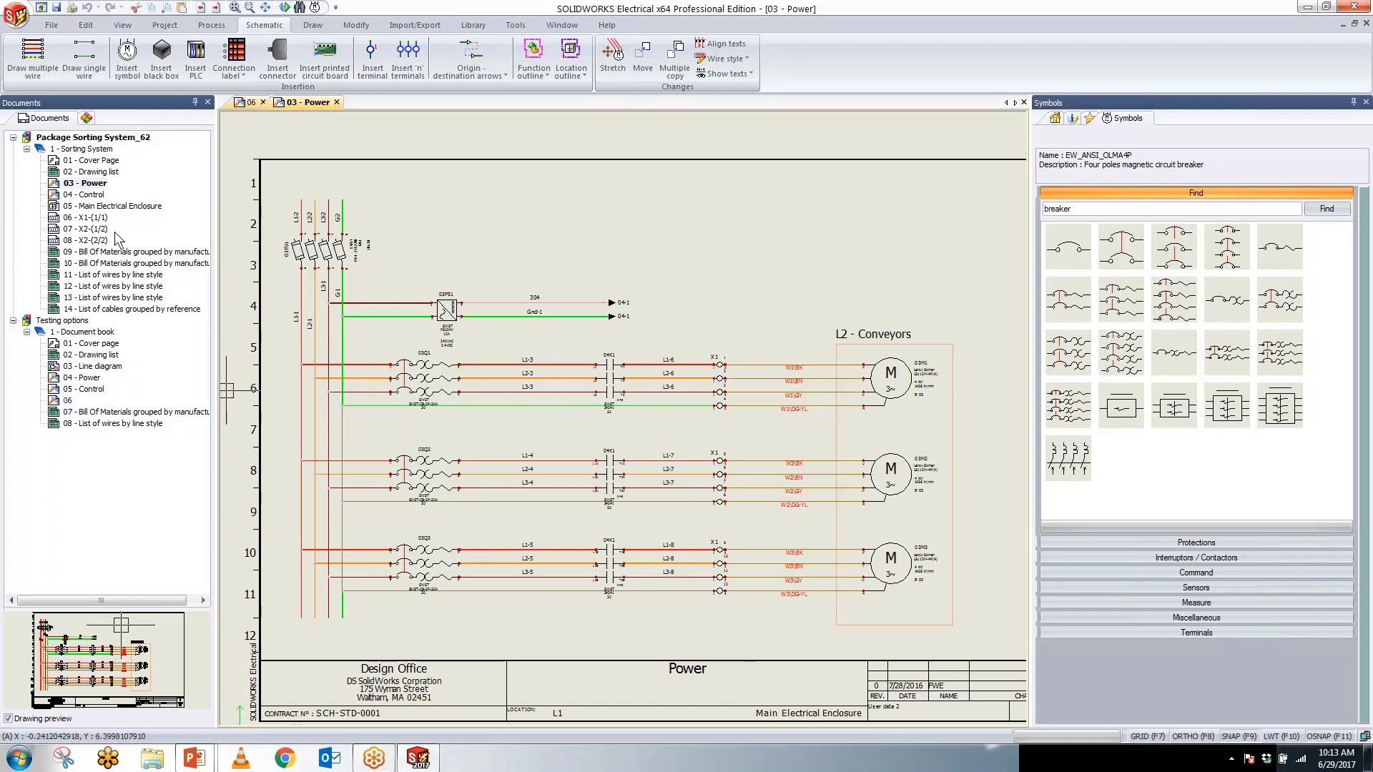
pyautogui.doubleClick(100, 195)
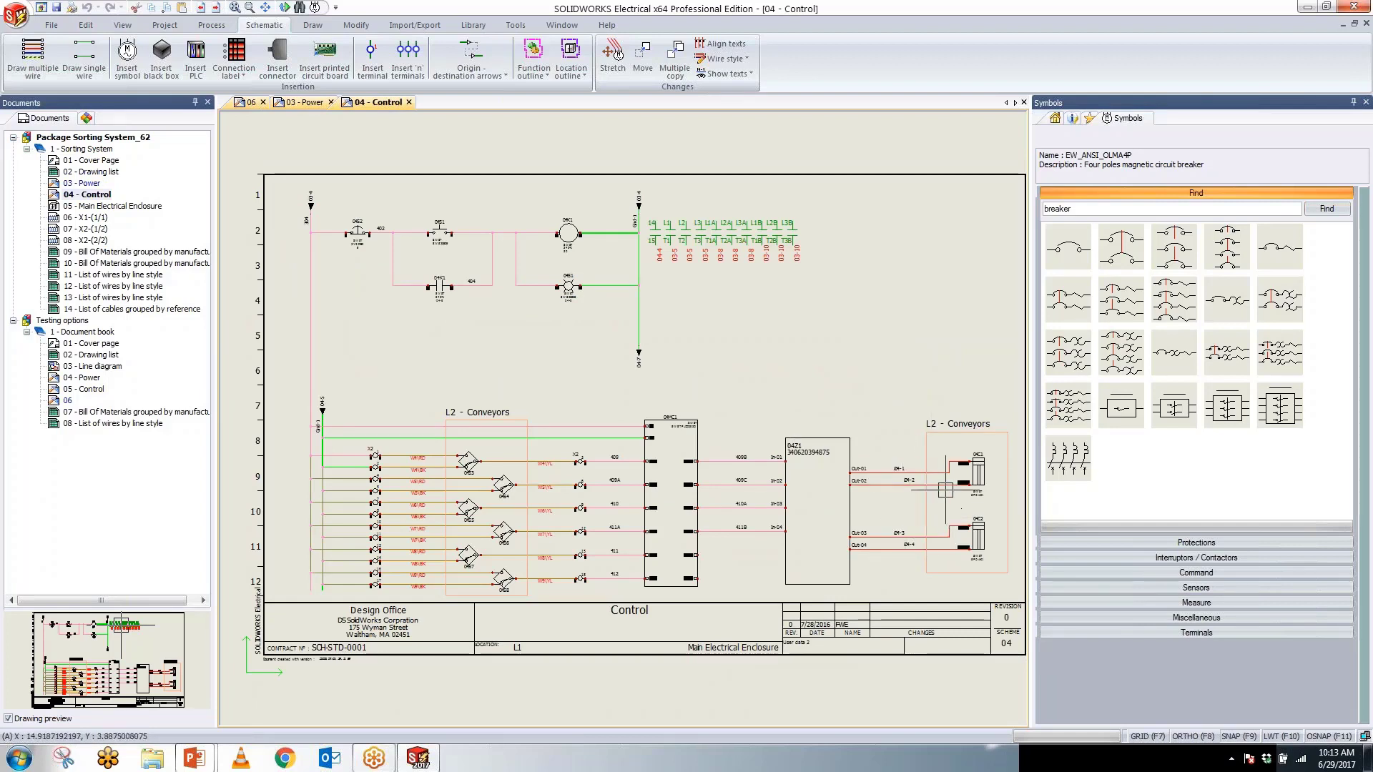
# Step: Show the macros palette, collapse its User group, and box-select the output circuit beside the conveyors on the Control drawing as a macro example
pyautogui.click(1089, 118)
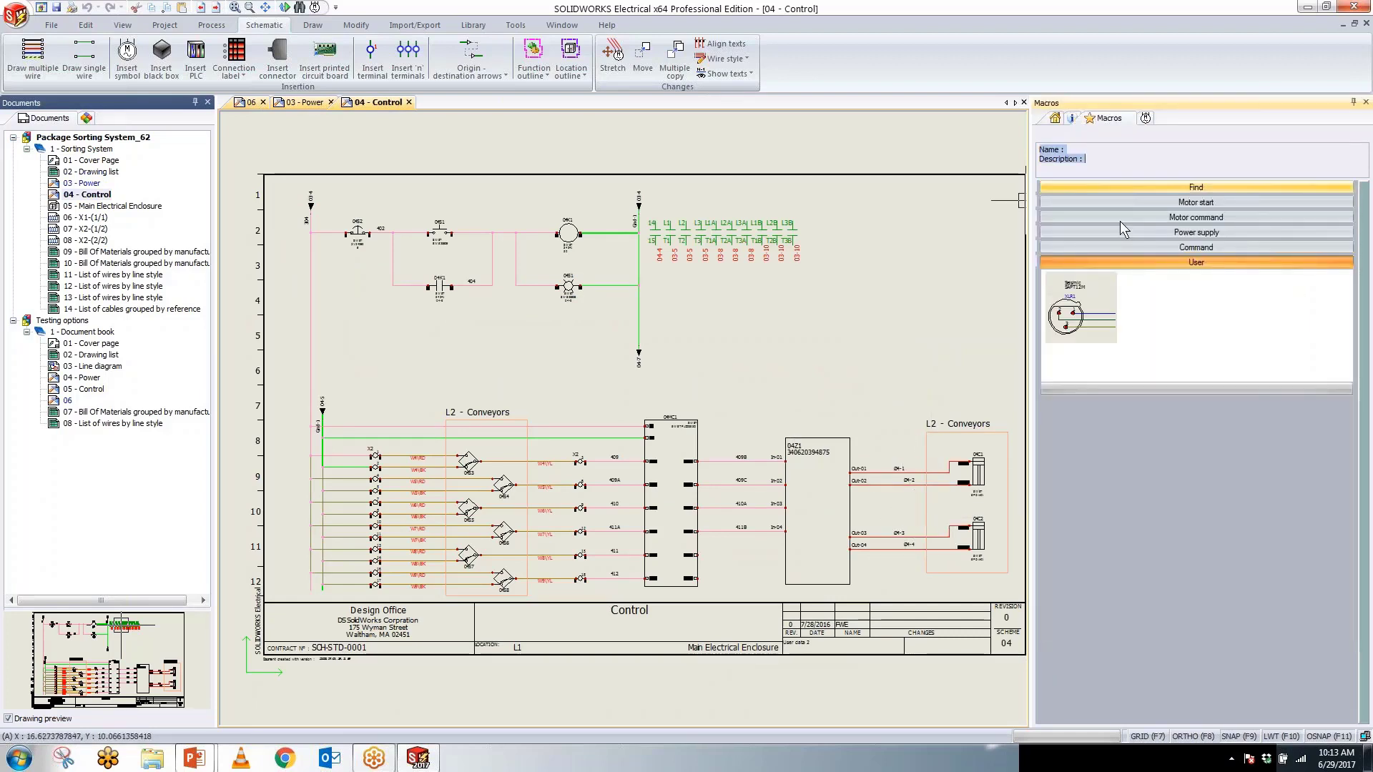
pyautogui.click(1178, 264)
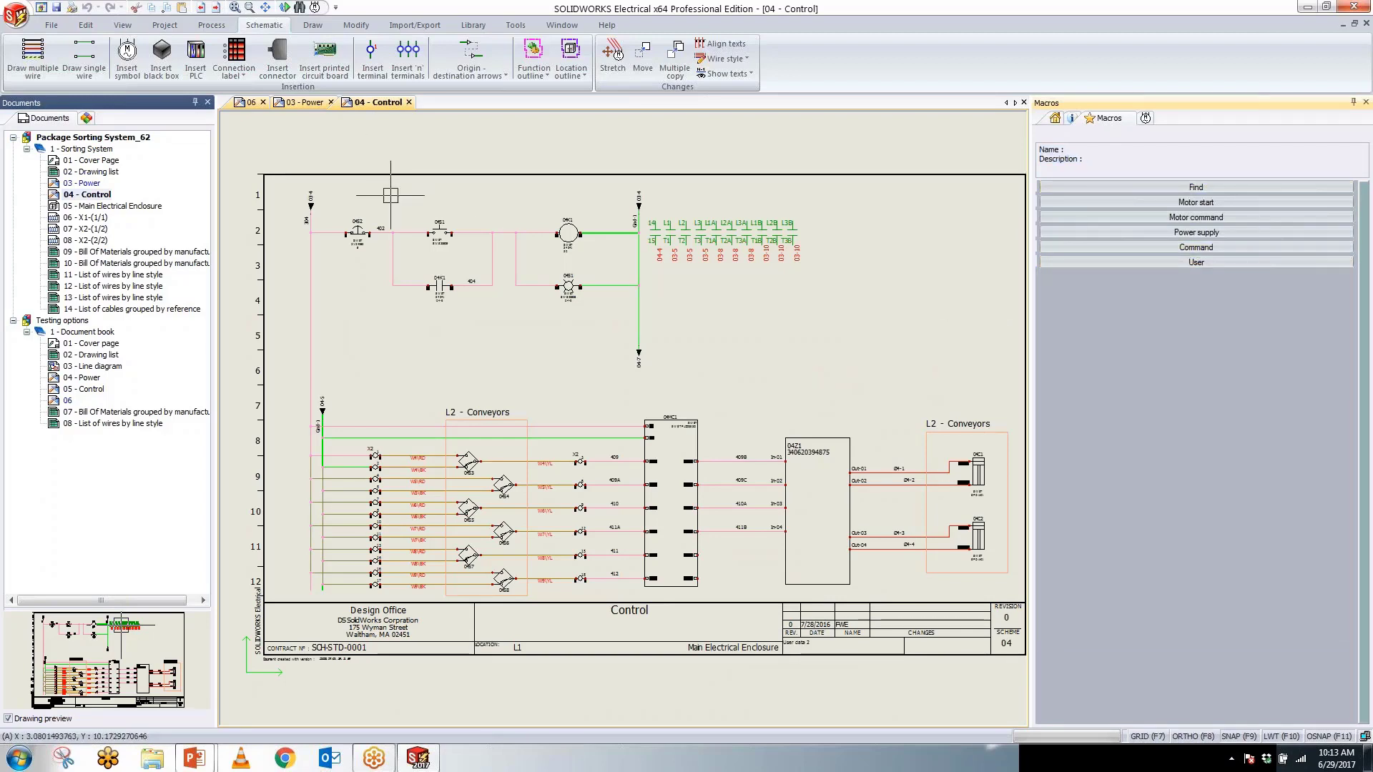
pyautogui.moveTo(759, 389); pyautogui.dragTo(997, 589)
pyautogui.press('Escape')
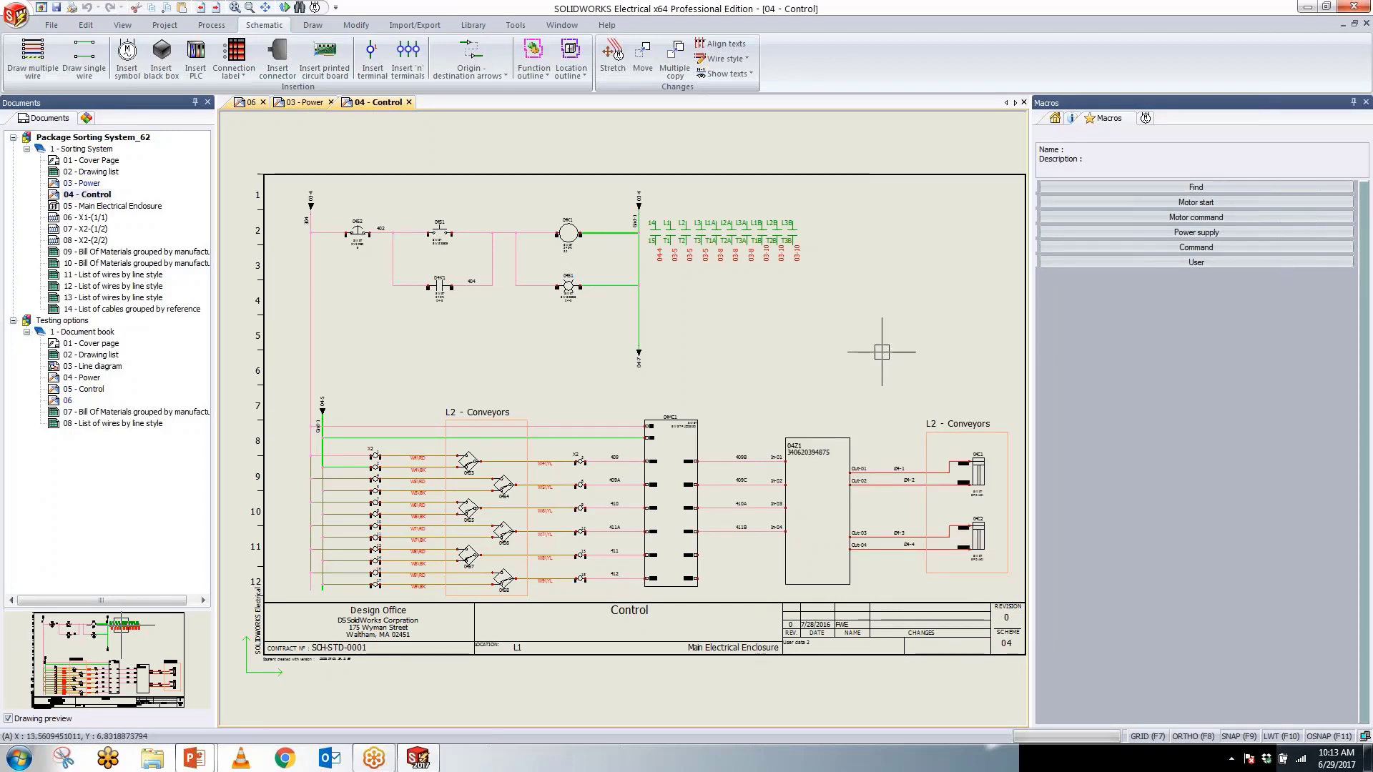
# Step: Compare drawings 03 - Power and 04 - Control, view them side by side in the Origin - destination manager, and return to 04 - Control
pyautogui.click(303, 105)
pyautogui.click(383, 103)
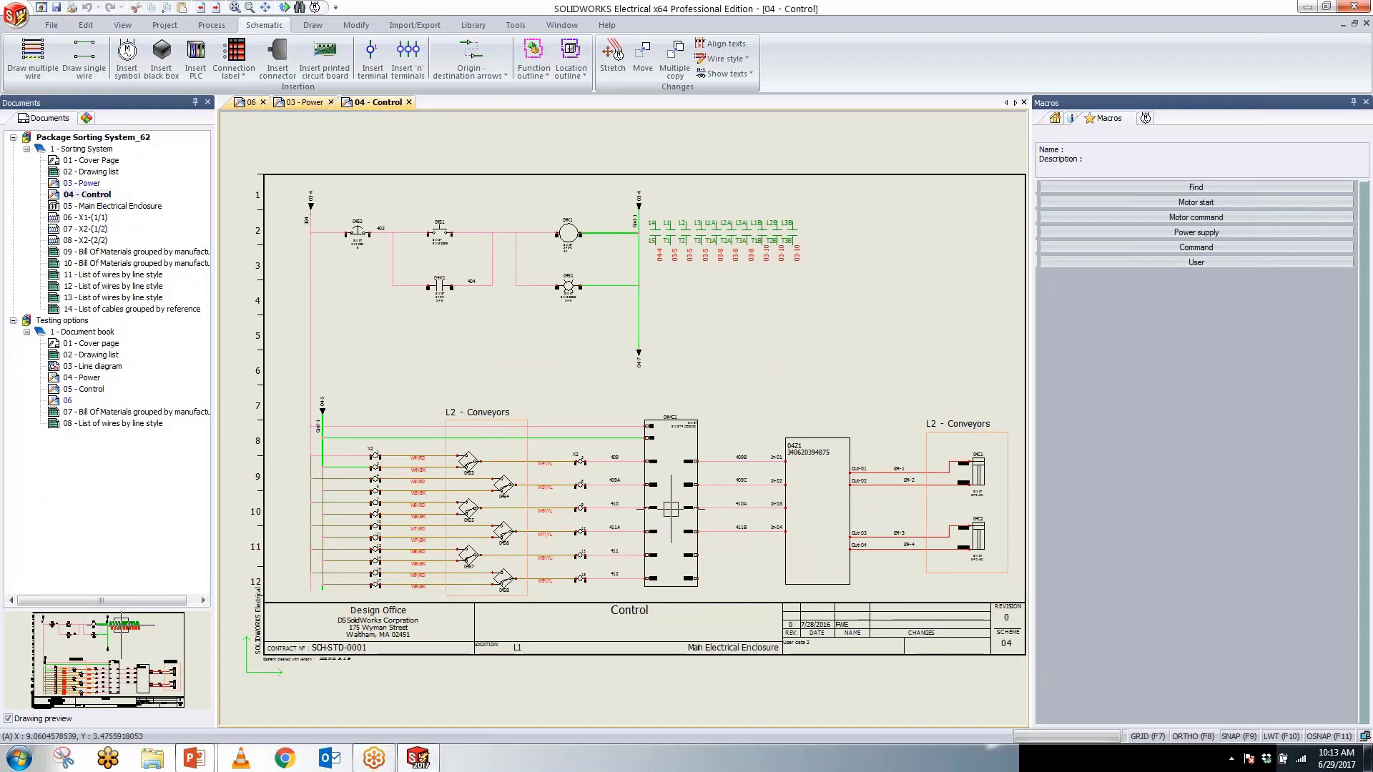
pyautogui.click(305, 102)
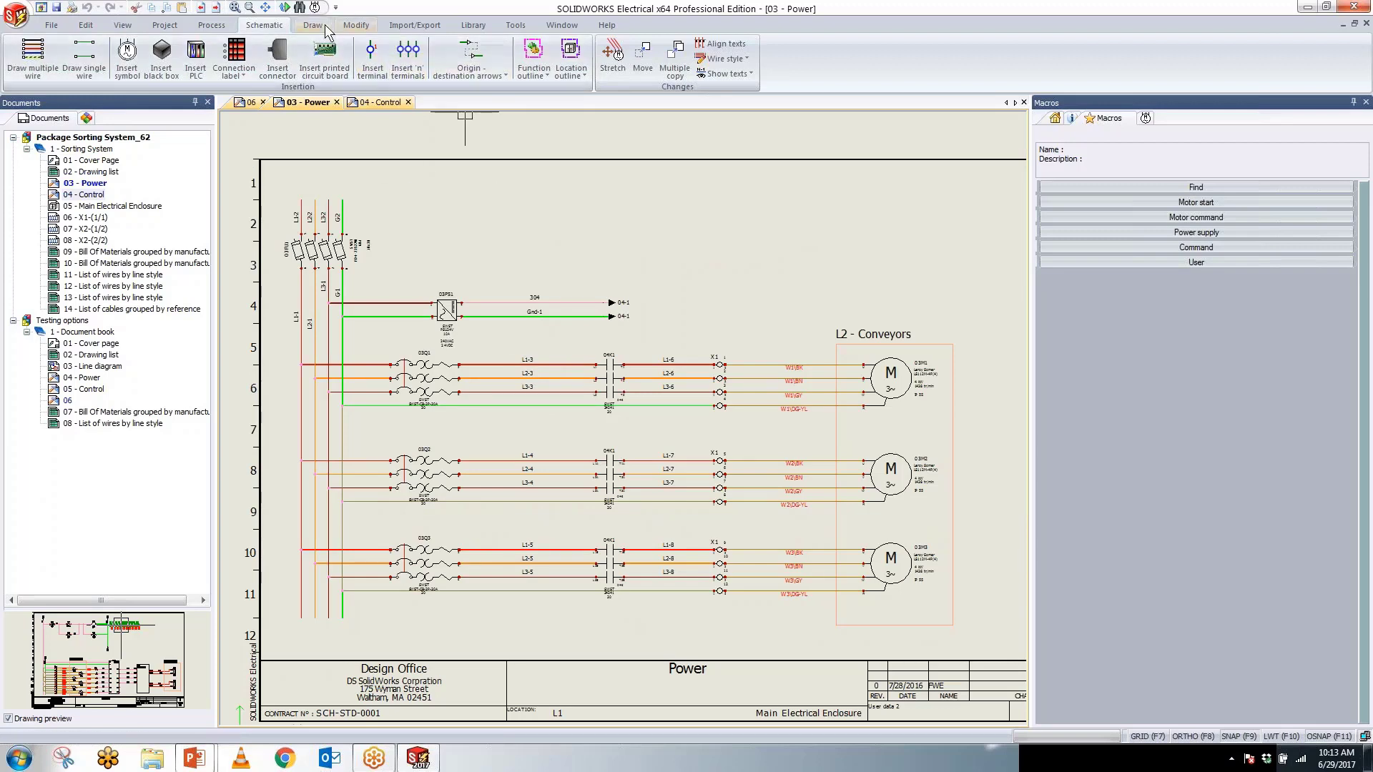
pyautogui.click(487, 46)
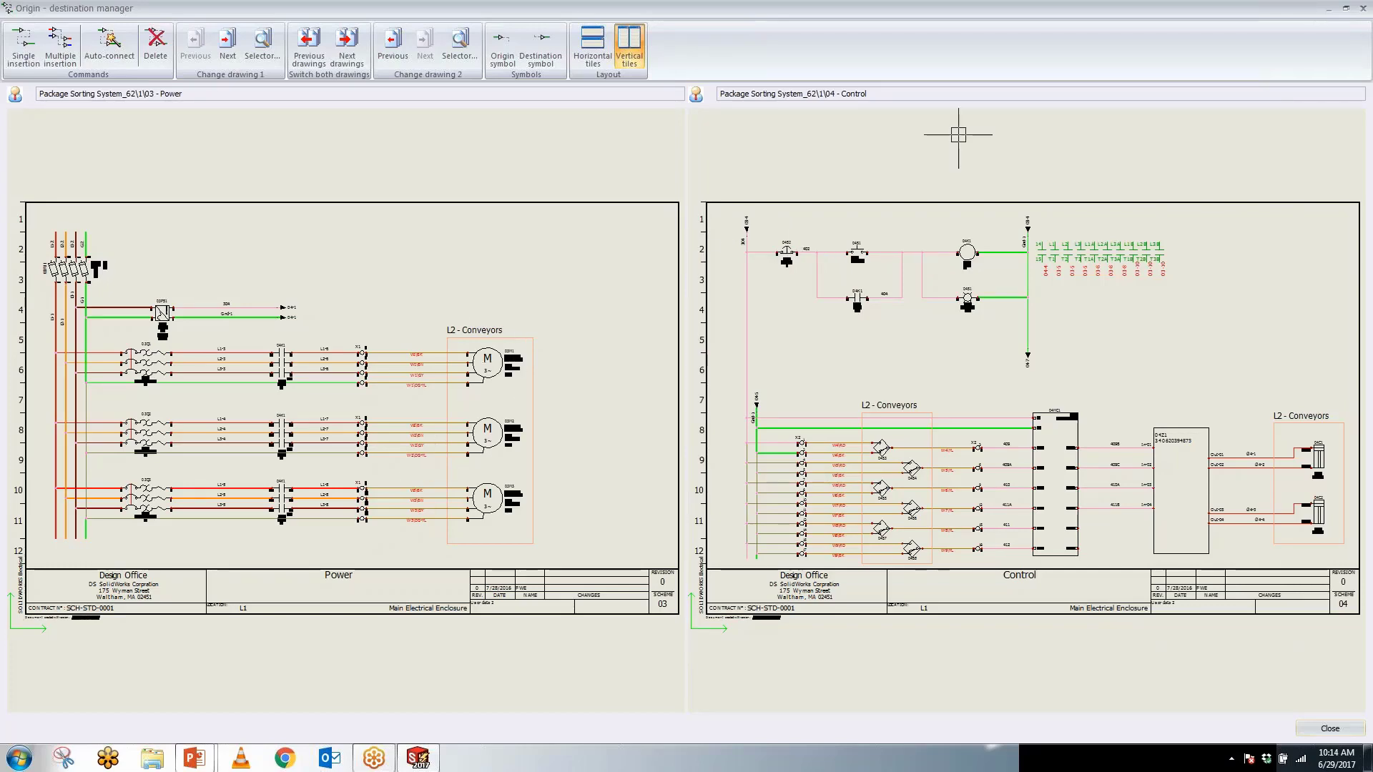
pyautogui.click(1363, 8)
pyautogui.click(386, 104)
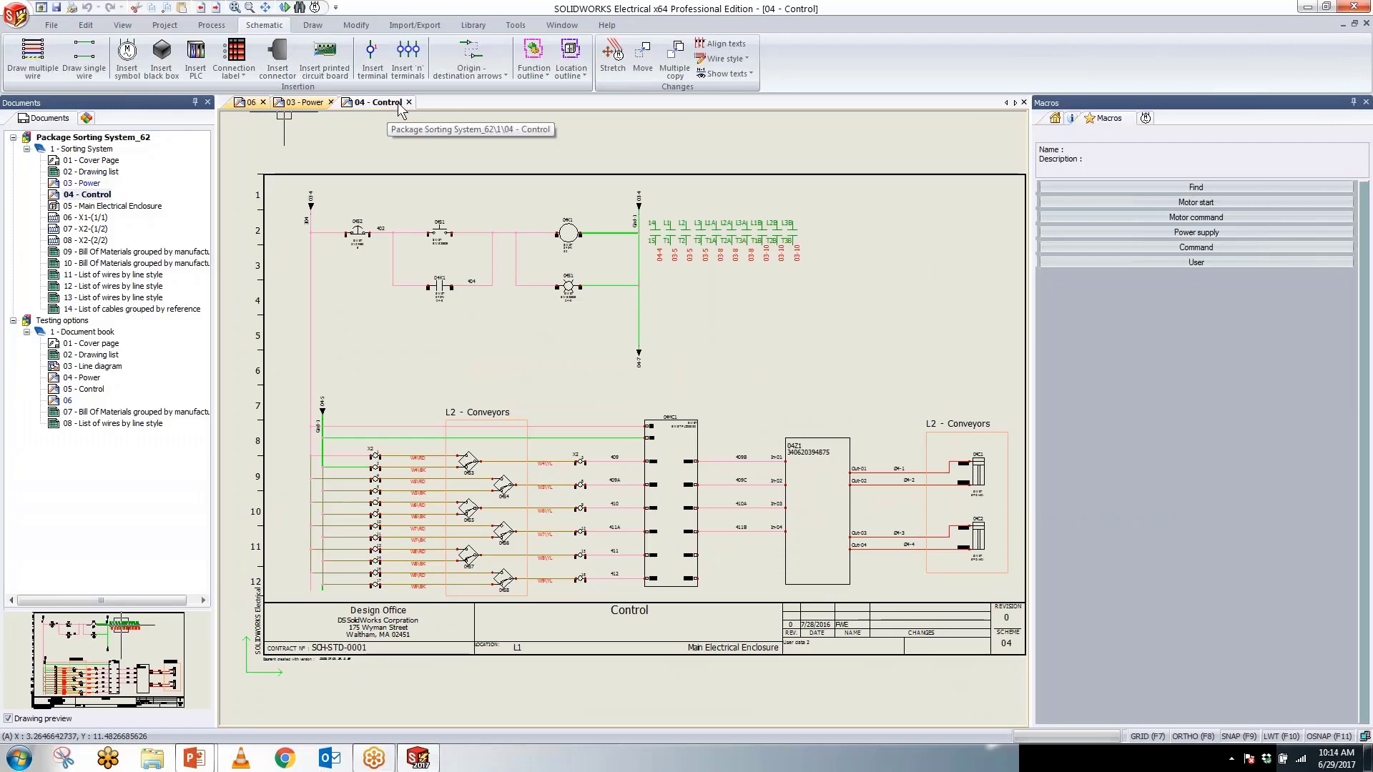
# Step: From drawing 03 - Power, open the project's design rules manager and review the application rules available for selection without adding any
pyautogui.click(308, 103)
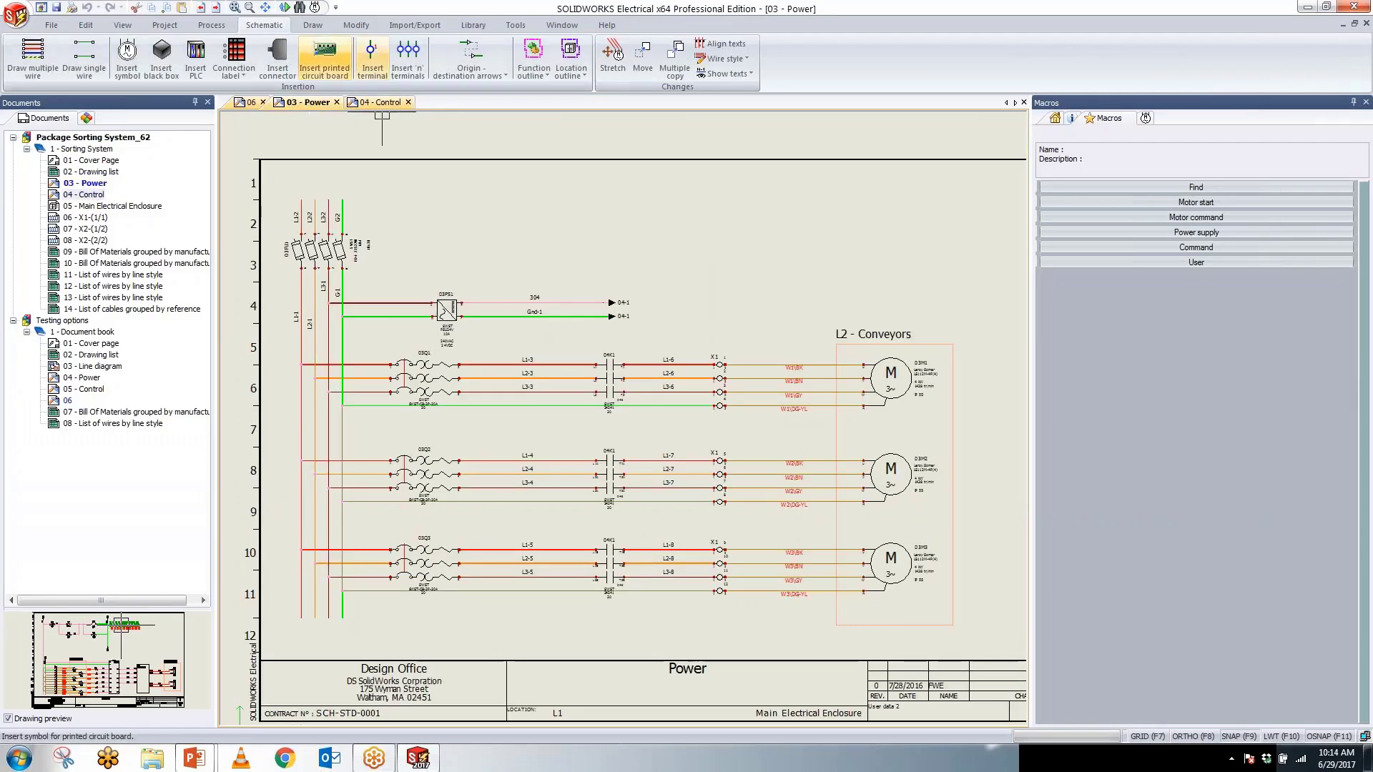
pyautogui.click(212, 26)
pyautogui.click(178, 28)
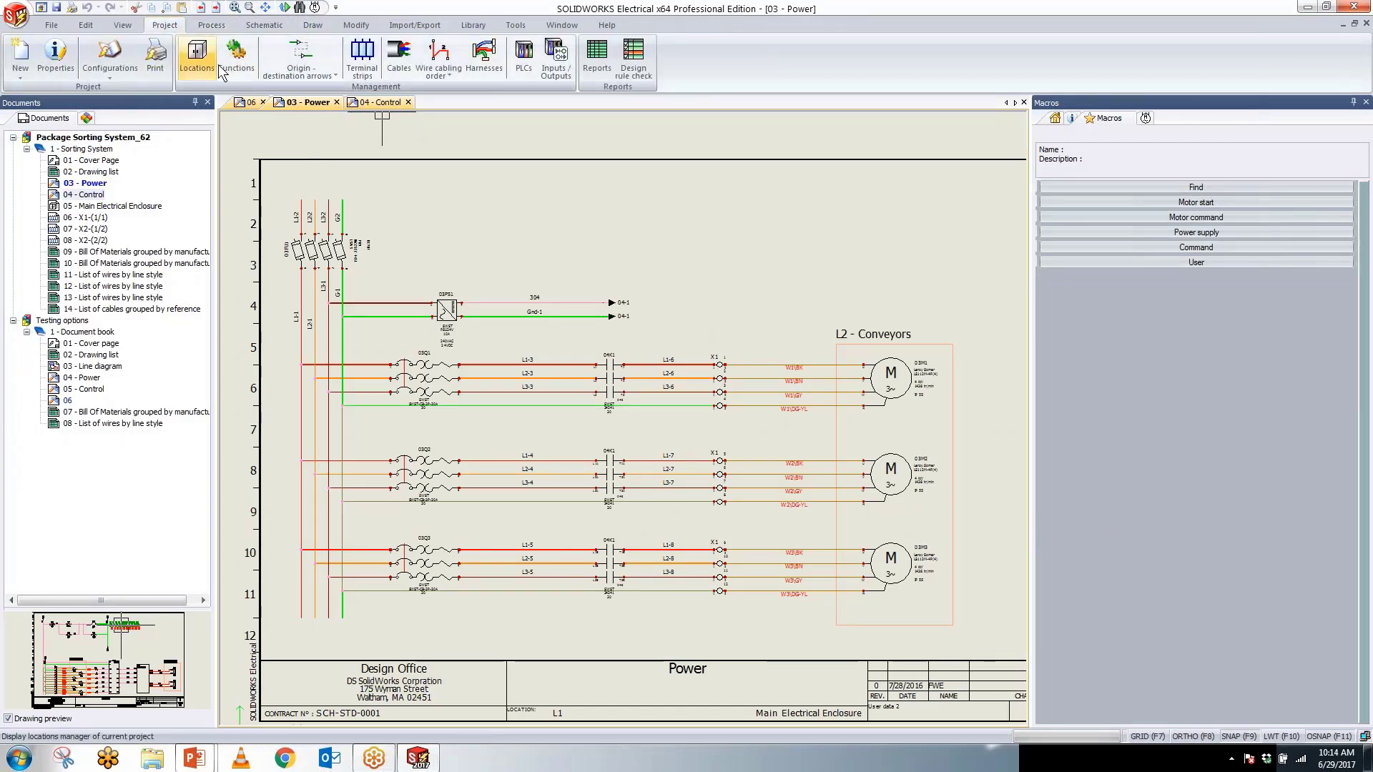
pyautogui.click(645, 69)
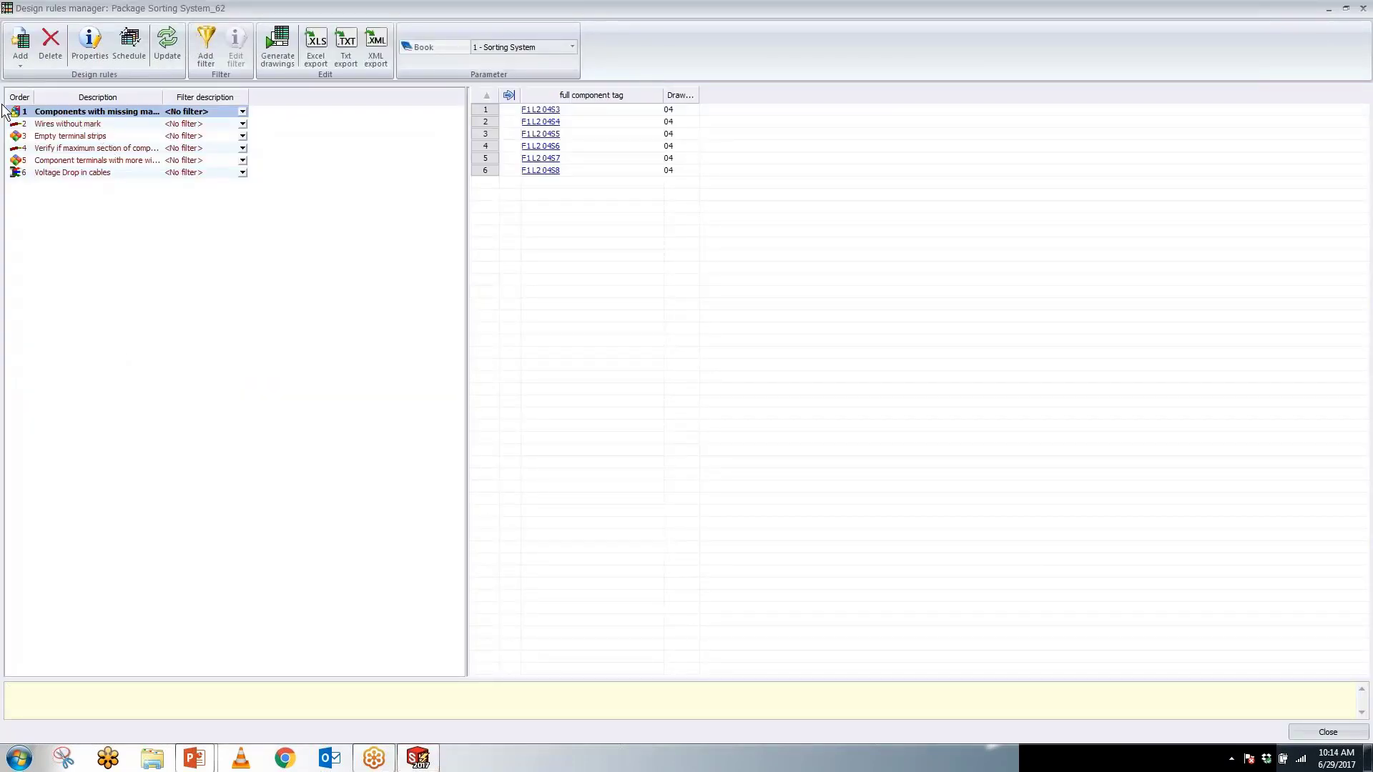
pyautogui.click(21, 39)
pyautogui.click(58, 109)
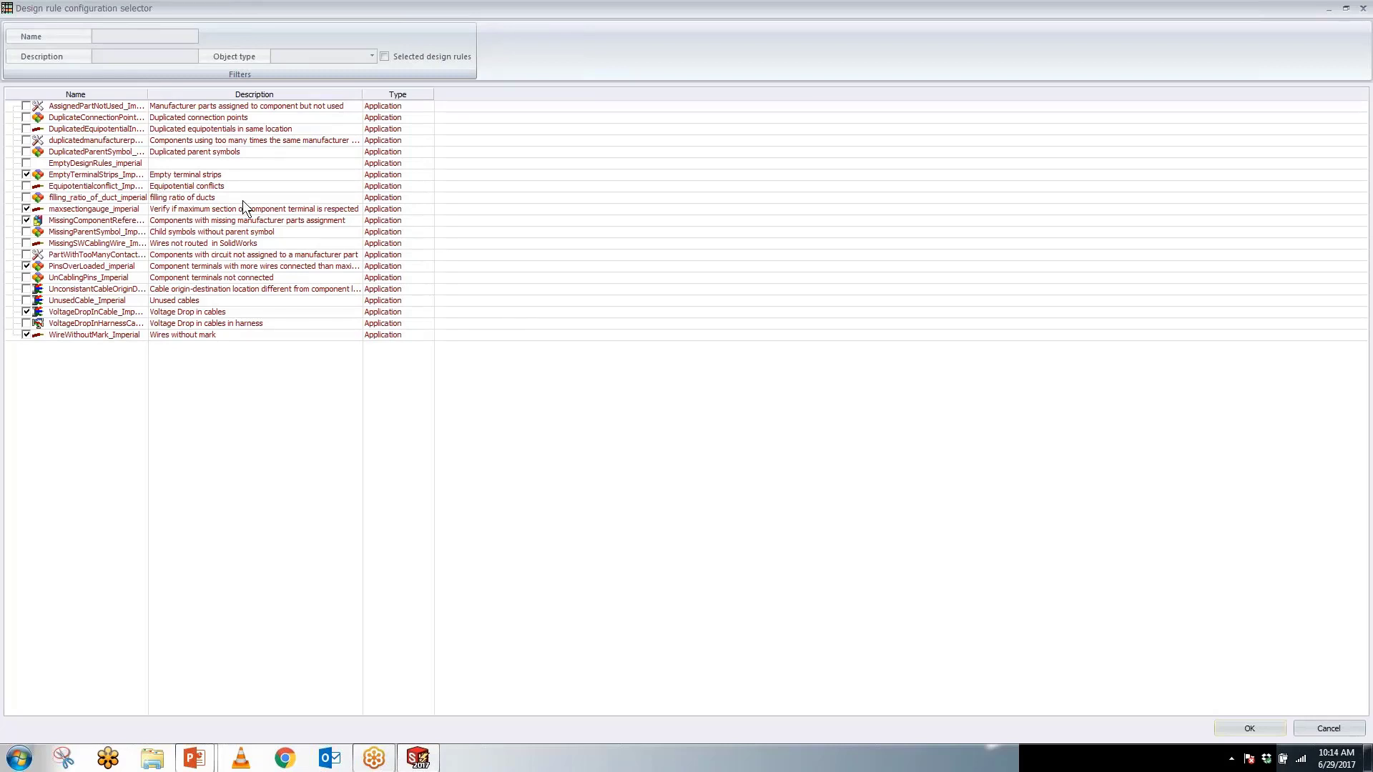
pyautogui.click(1329, 728)
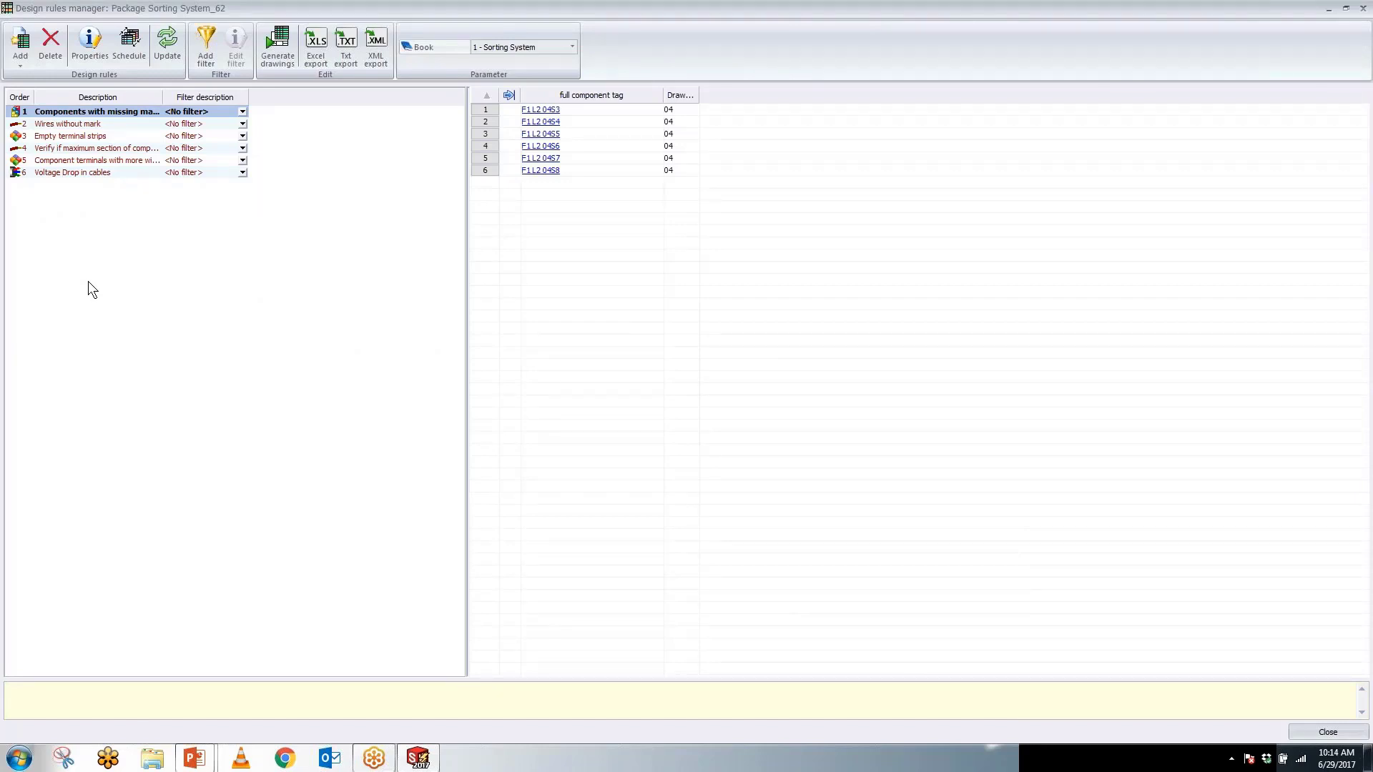
# Step: In the Voltage Drop in cables check, widen the voltage drop columns, set cable W2's length to 85 m and update the results
pyautogui.click(60, 174)
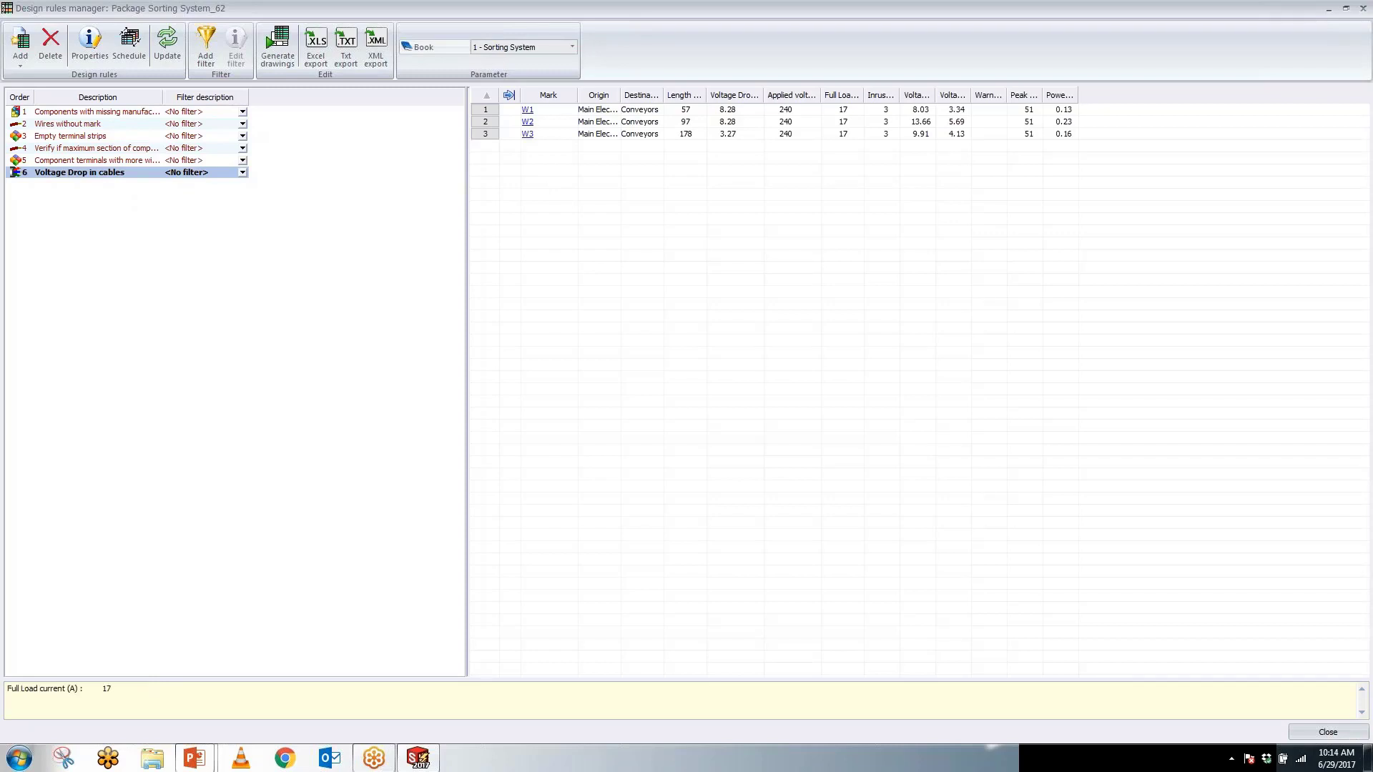
pyautogui.moveTo(897, 94); pyautogui.dragTo(1080, 97)
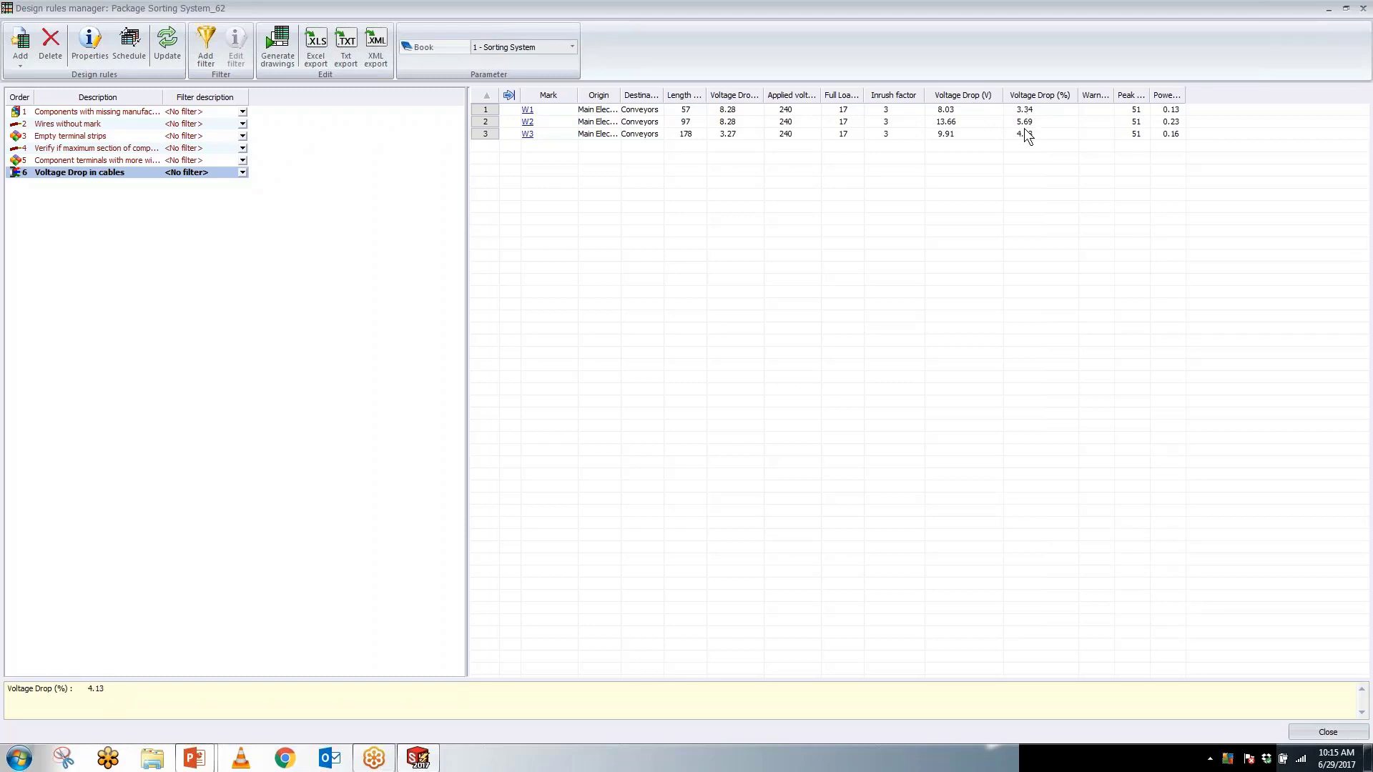
pyautogui.click(527, 124)
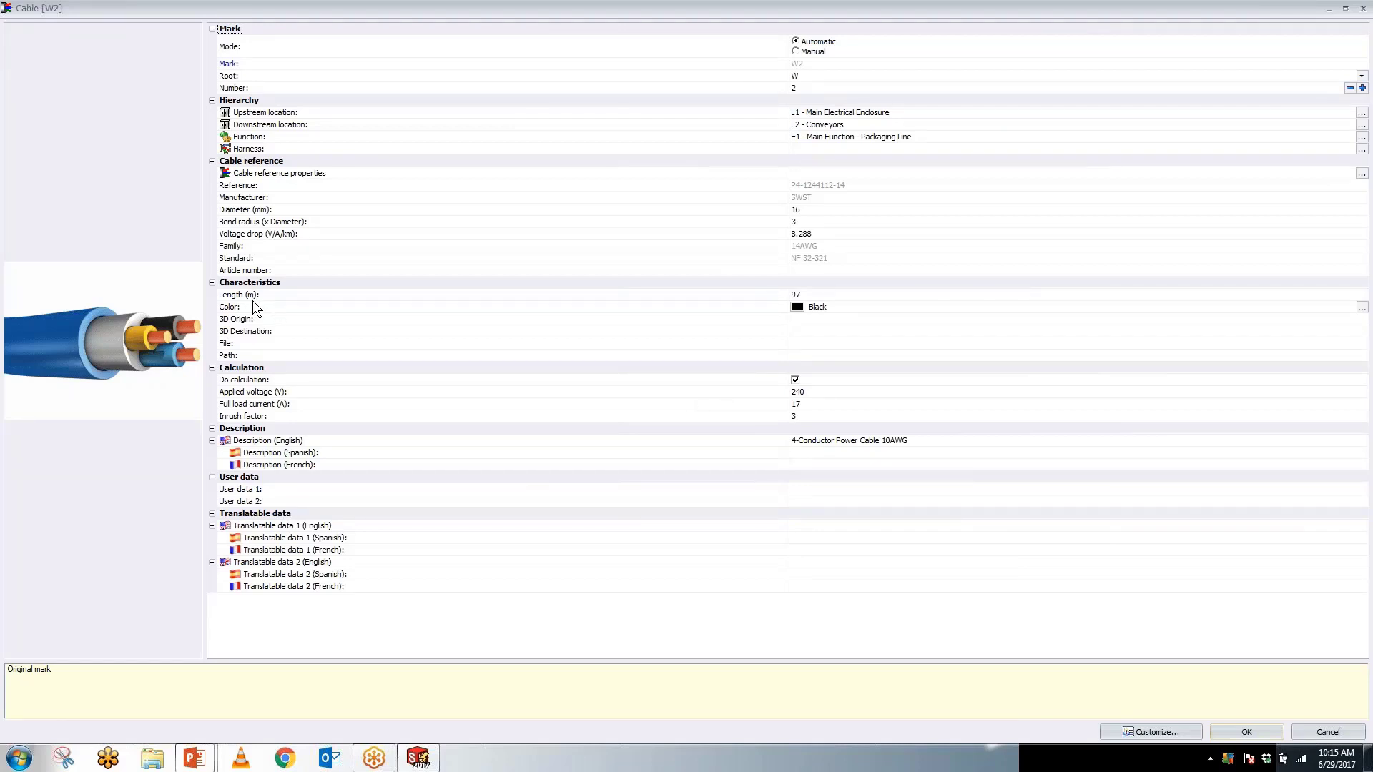
pyautogui.click(813, 293)
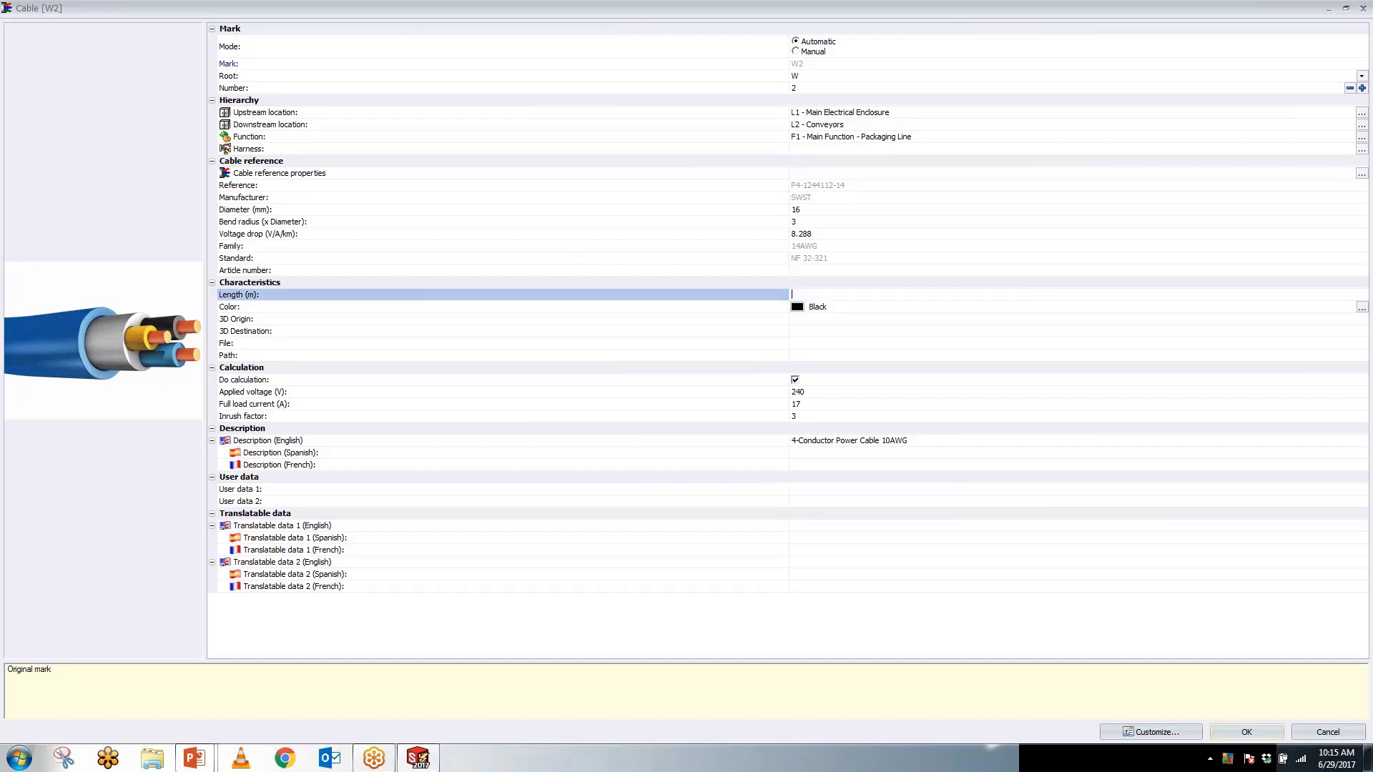
pyautogui.write('85')
pyautogui.click(1268, 731)
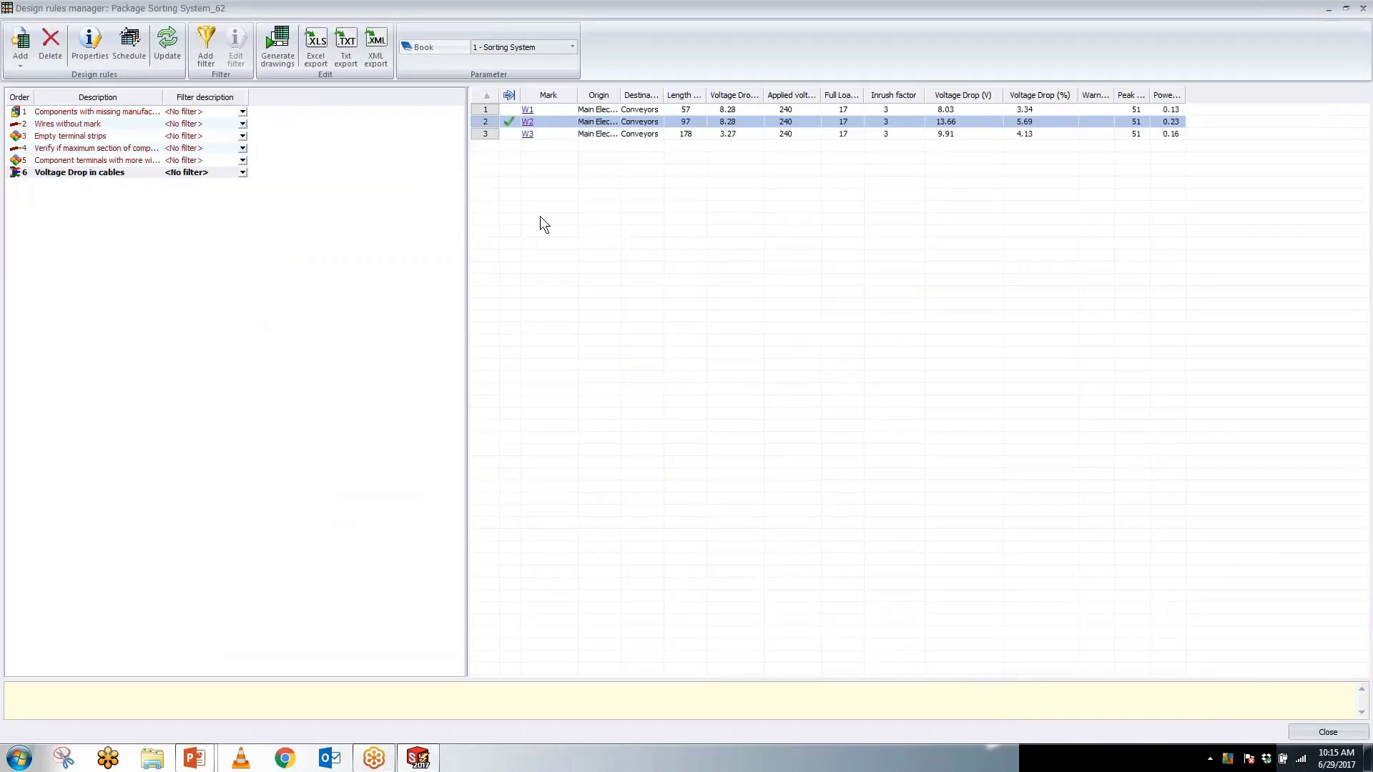
pyautogui.click(171, 52)
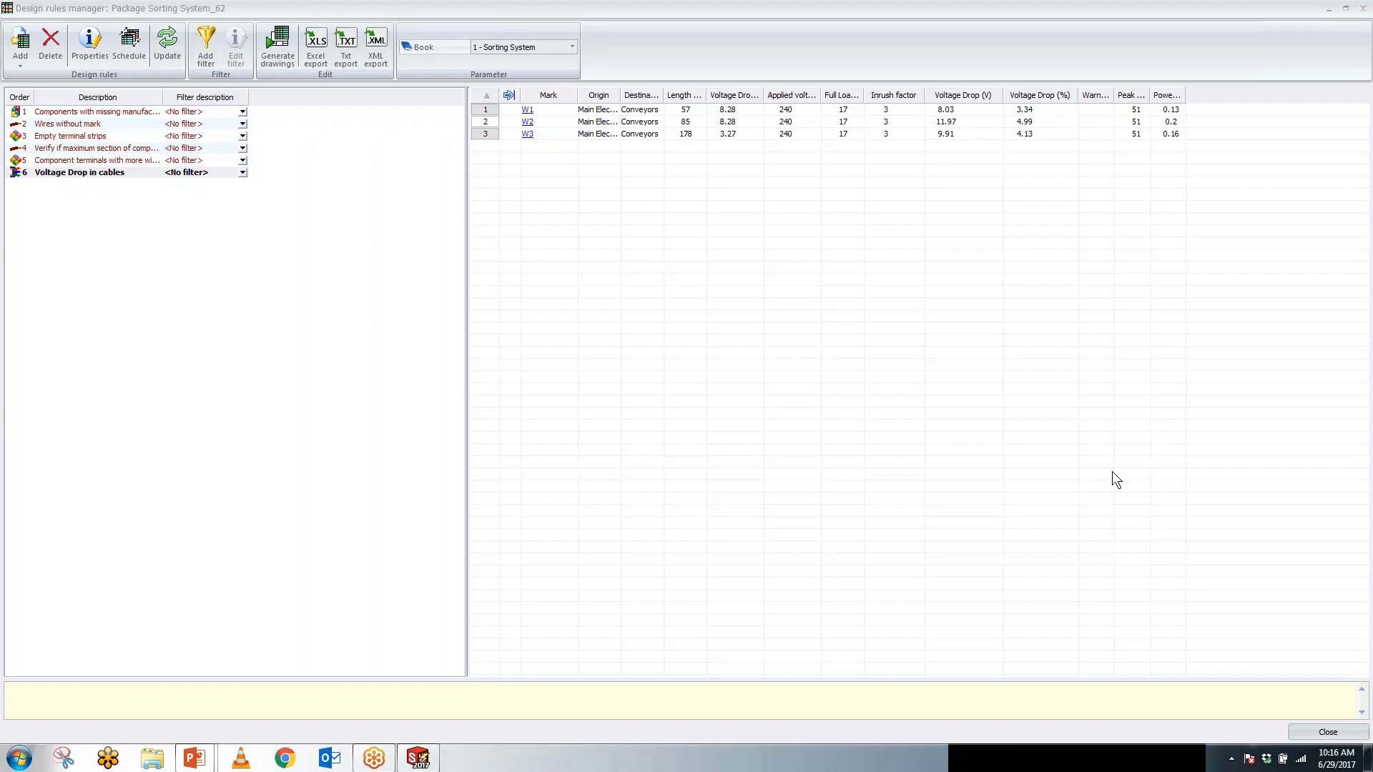
pyautogui.click(1324, 732)
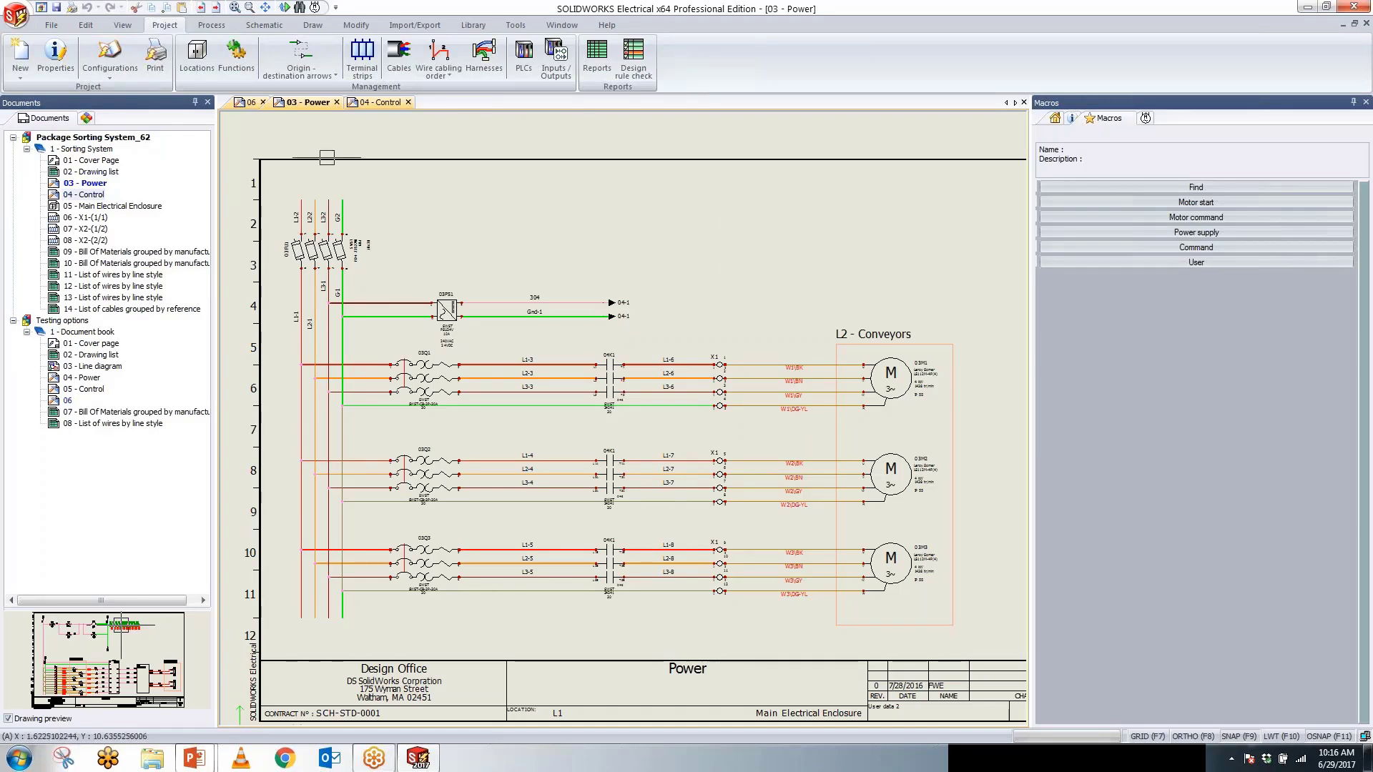
# Step: Look over drawing 06 and the conveyor output circuit on 04 - Control, and return to drawing 03 - Power
pyautogui.click(252, 103)
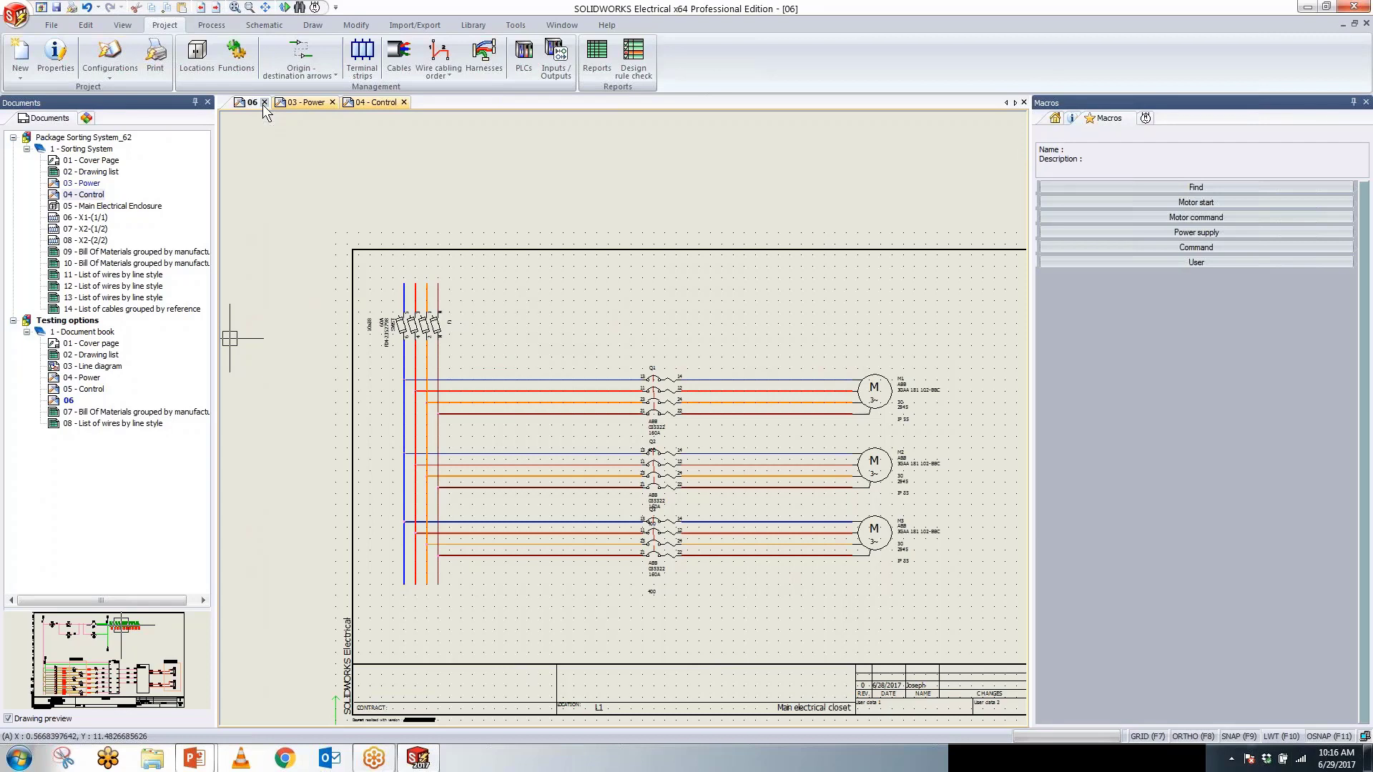
pyautogui.click(379, 102)
pyautogui.scroll(-1, 715, 455)
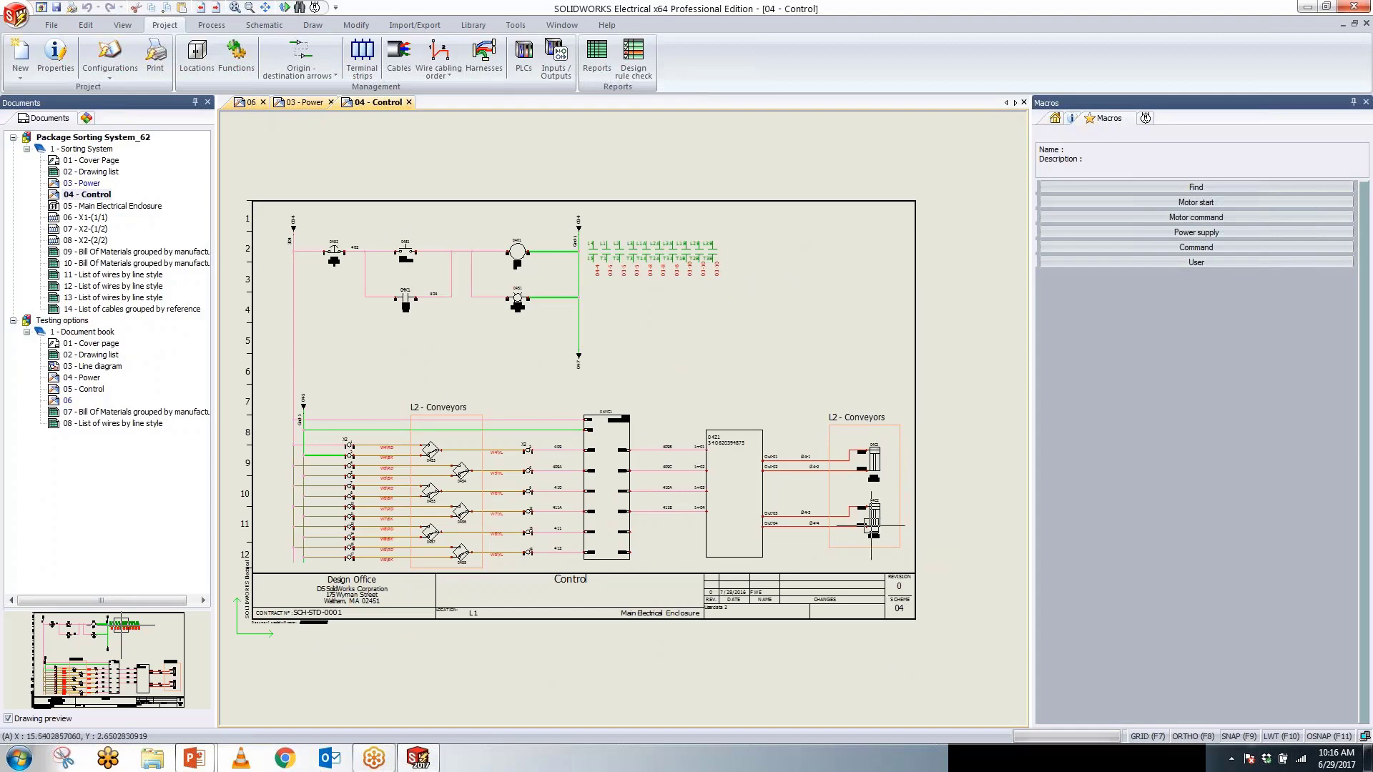
pyautogui.scroll(4, 865, 521)
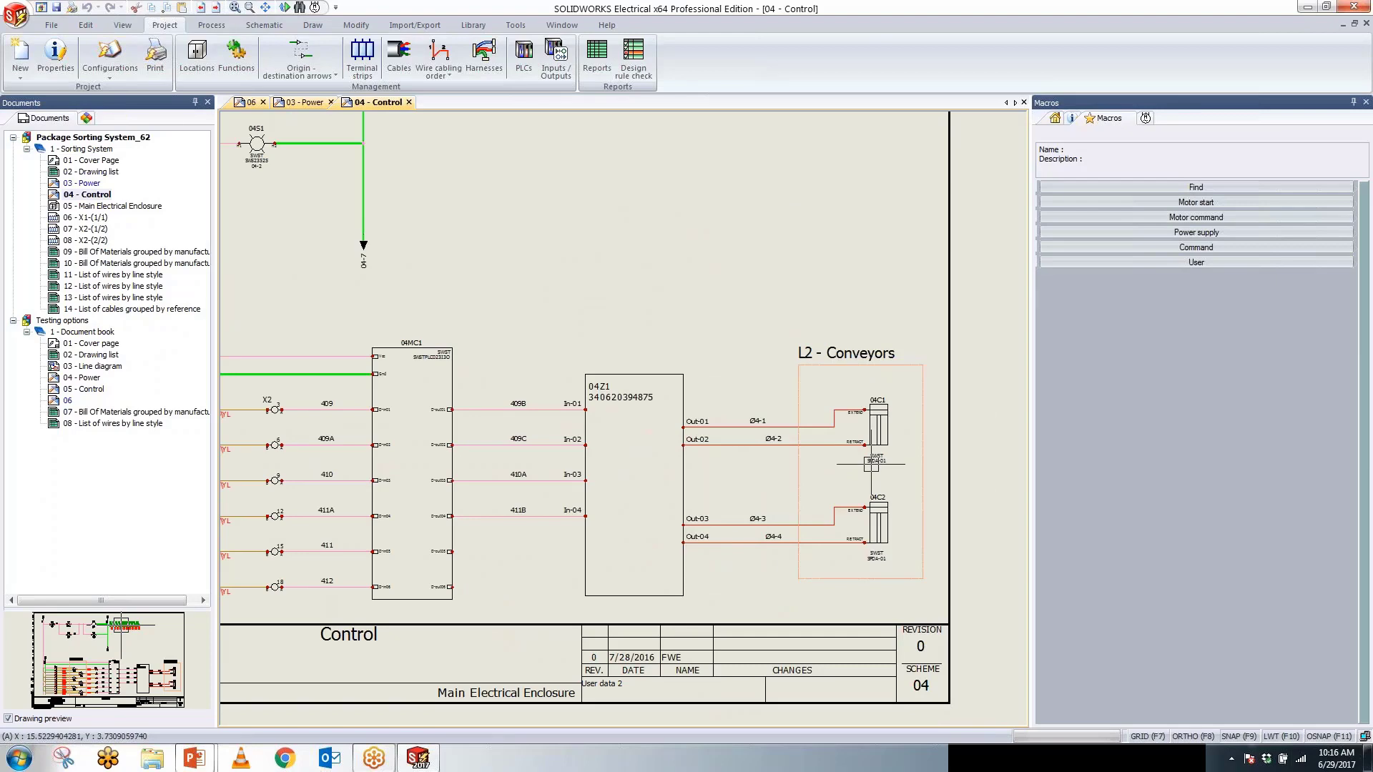
pyautogui.scroll(-2, 949, 418)
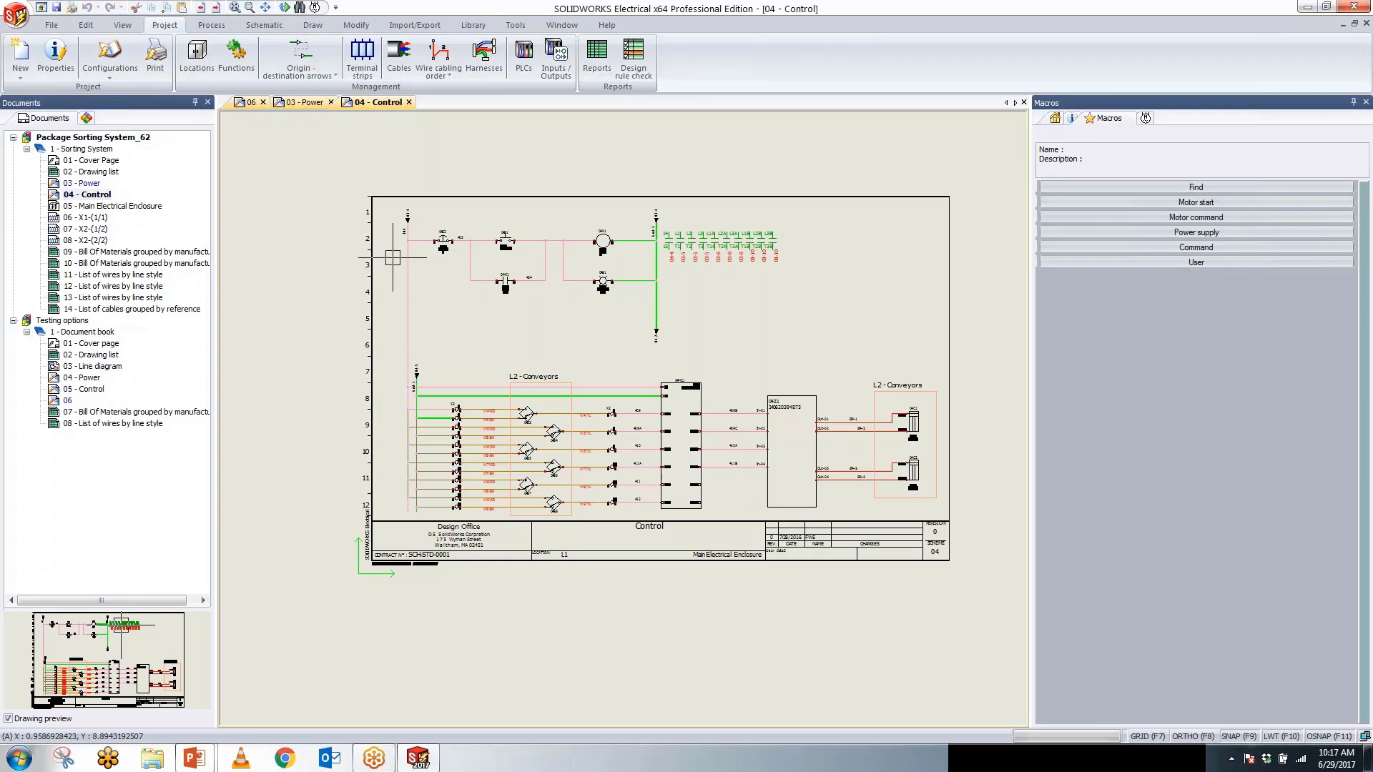
pyautogui.click(299, 104)
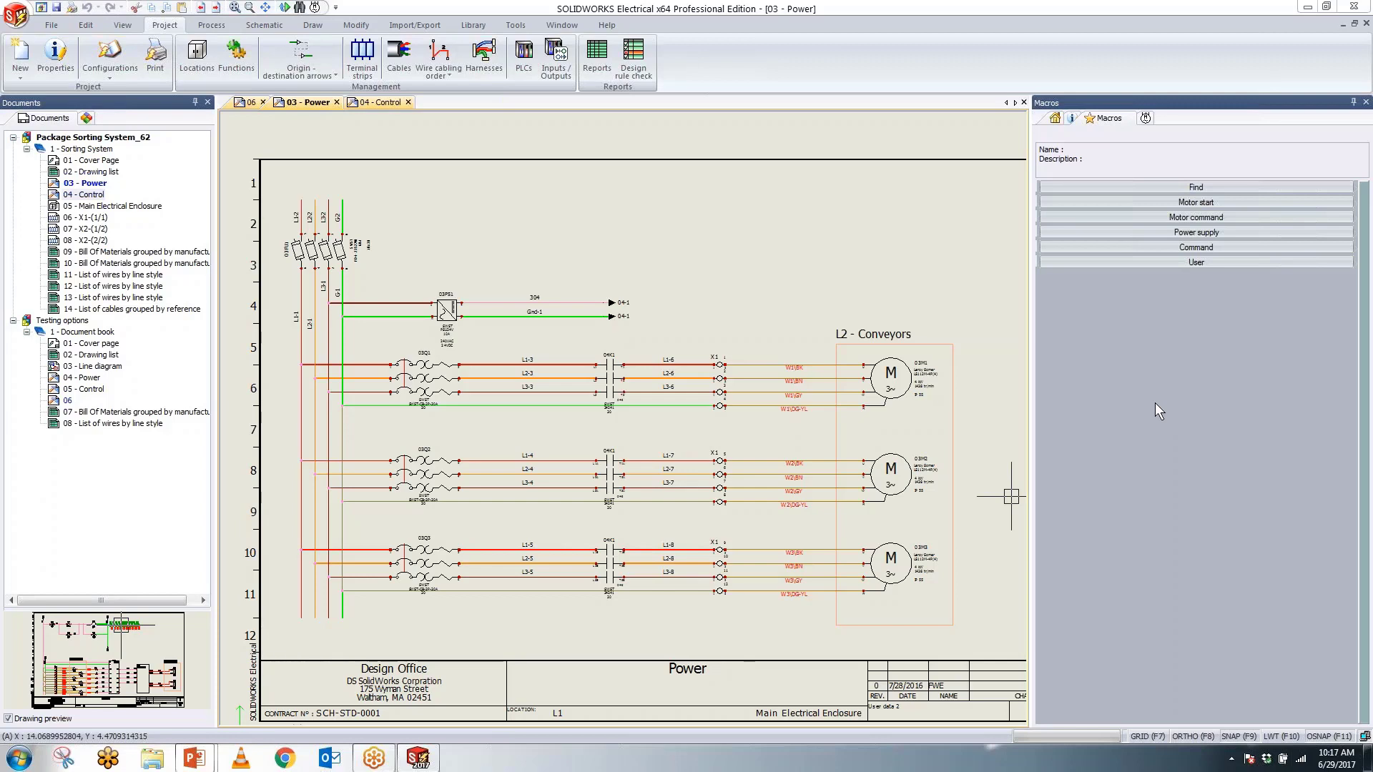
# Step: View the project's list of cables grouped by reference in the report manager and close the manager
pyautogui.click(1145, 118)
pyautogui.click(1089, 118)
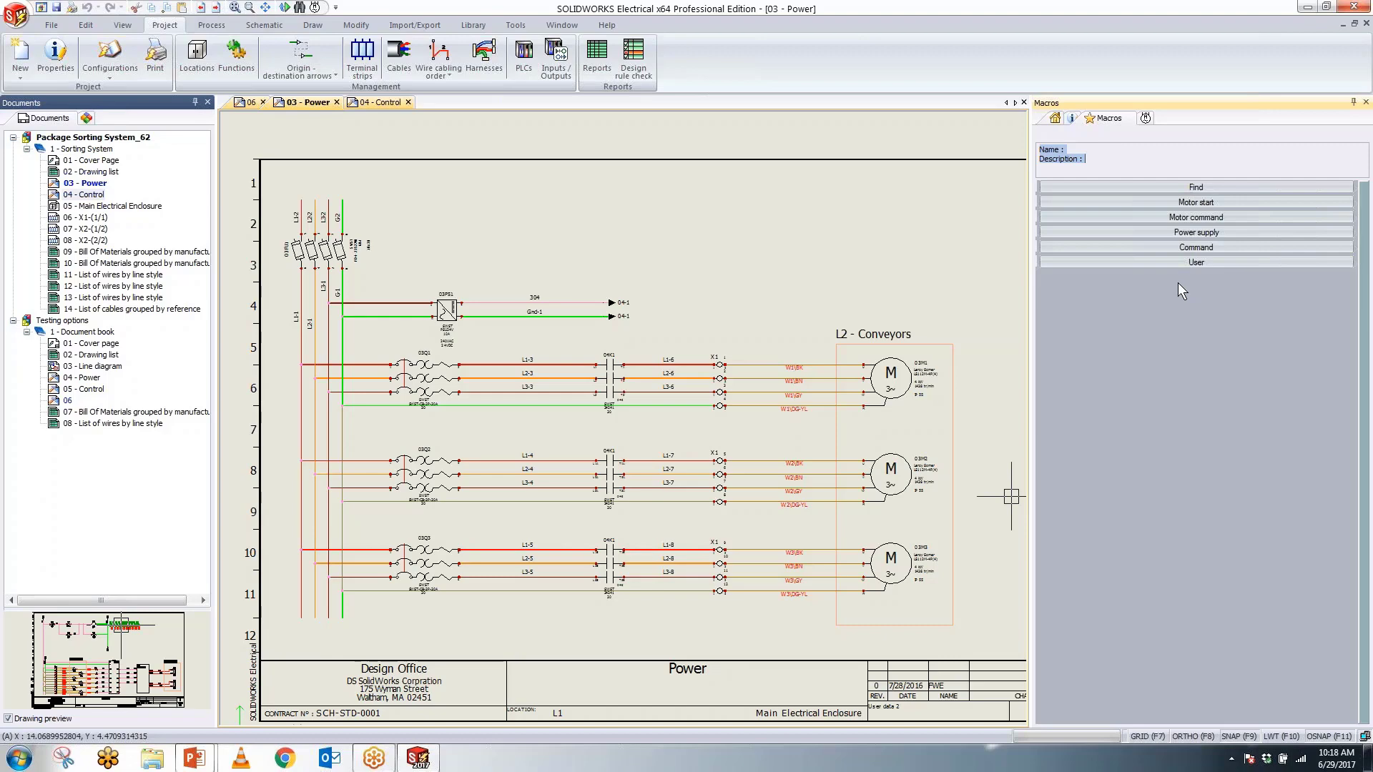
pyautogui.click(596, 57)
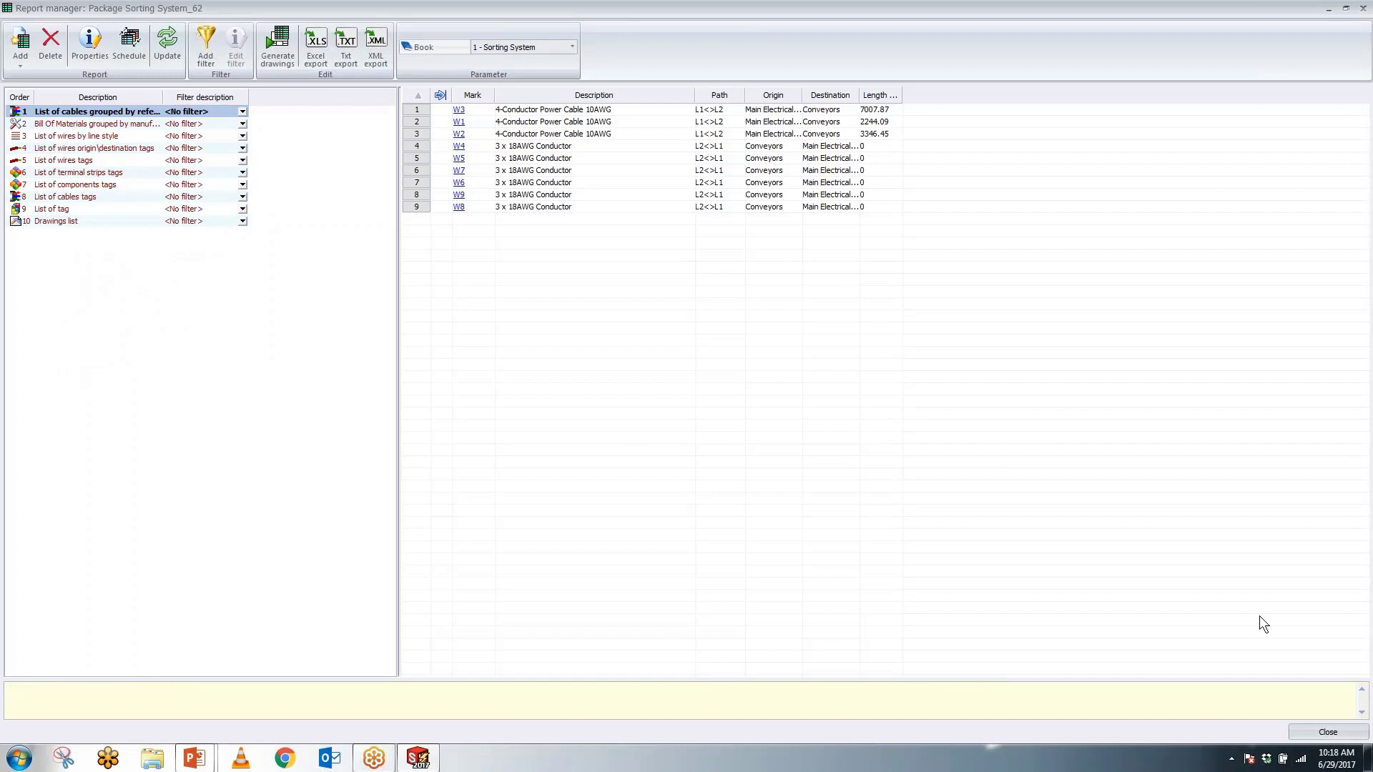
pyautogui.click(1316, 731)
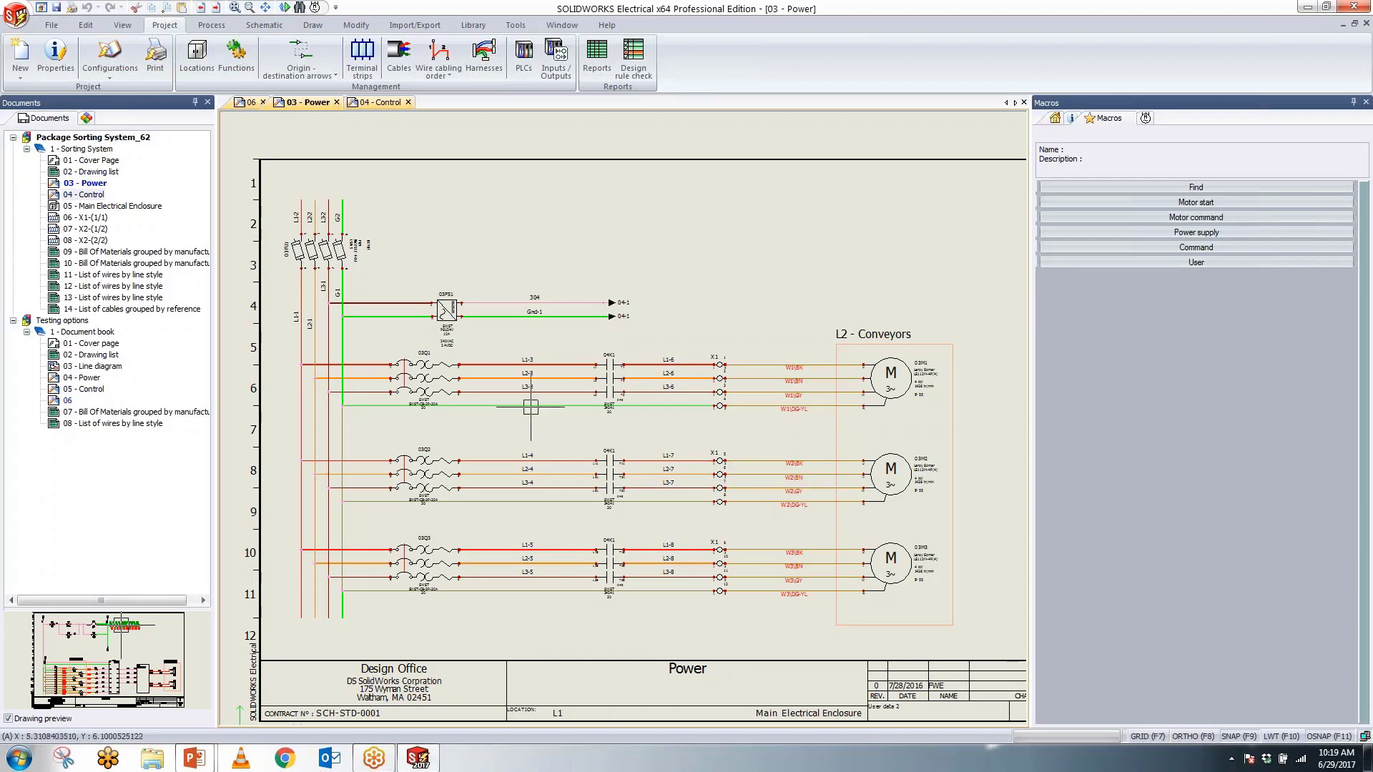
# Step: Open 09 - Bill Of Materials grouped by manufacturer and examine its references, marks, descriptions, quantities and manufacturers
pyautogui.doubleClick(173, 255)
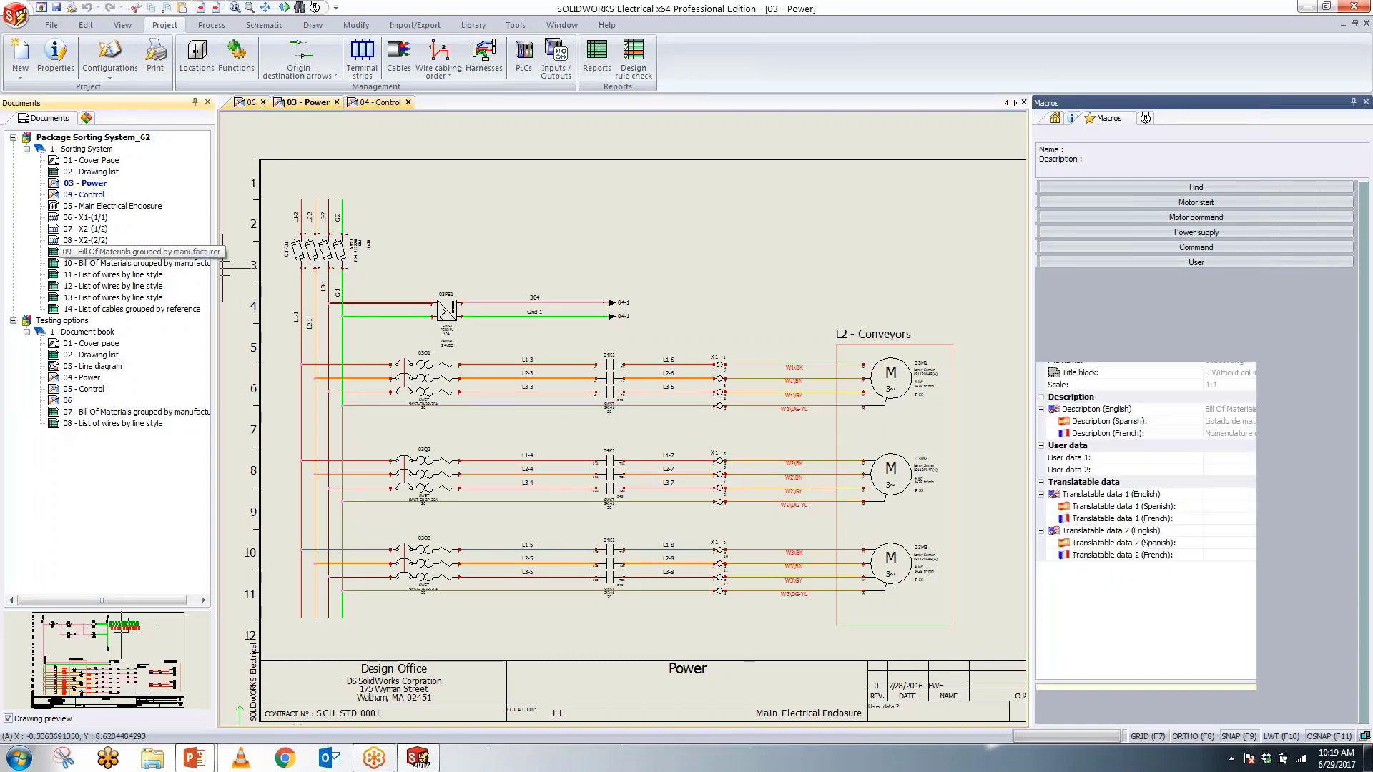
pyautogui.scroll(4, 817, 178)
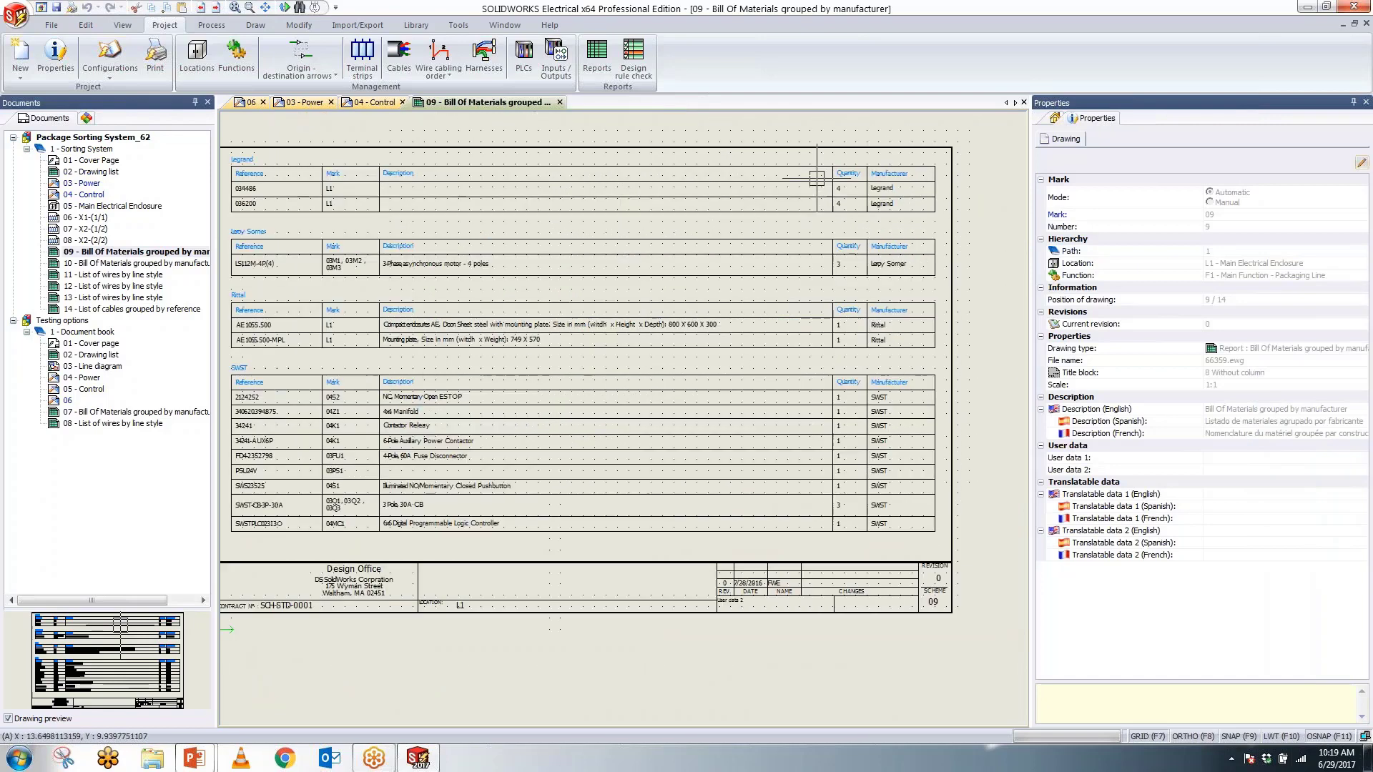
pyautogui.scroll(-2, 796, 227)
pyautogui.scroll(4, 325, 180)
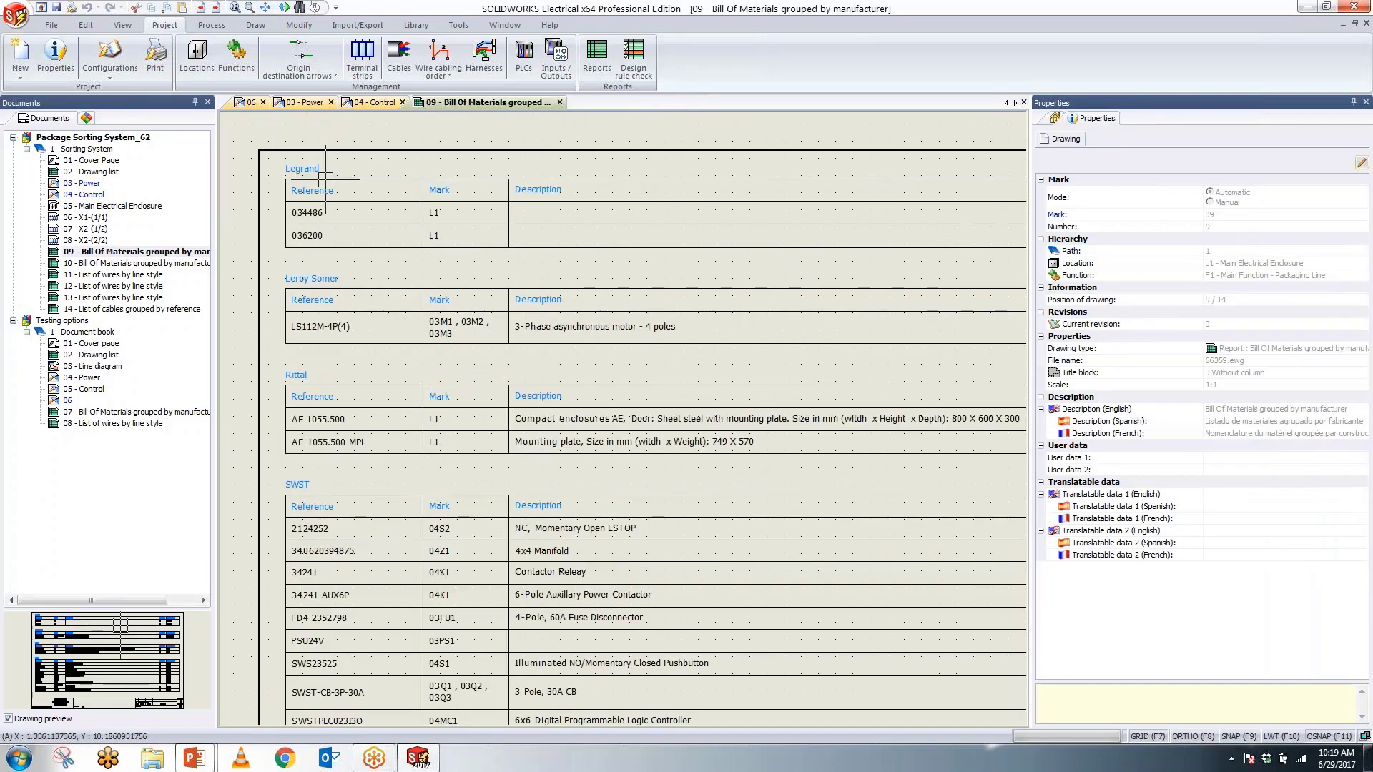
pyautogui.scroll(-2, 346, 243)
pyautogui.scroll(2, 394, 242)
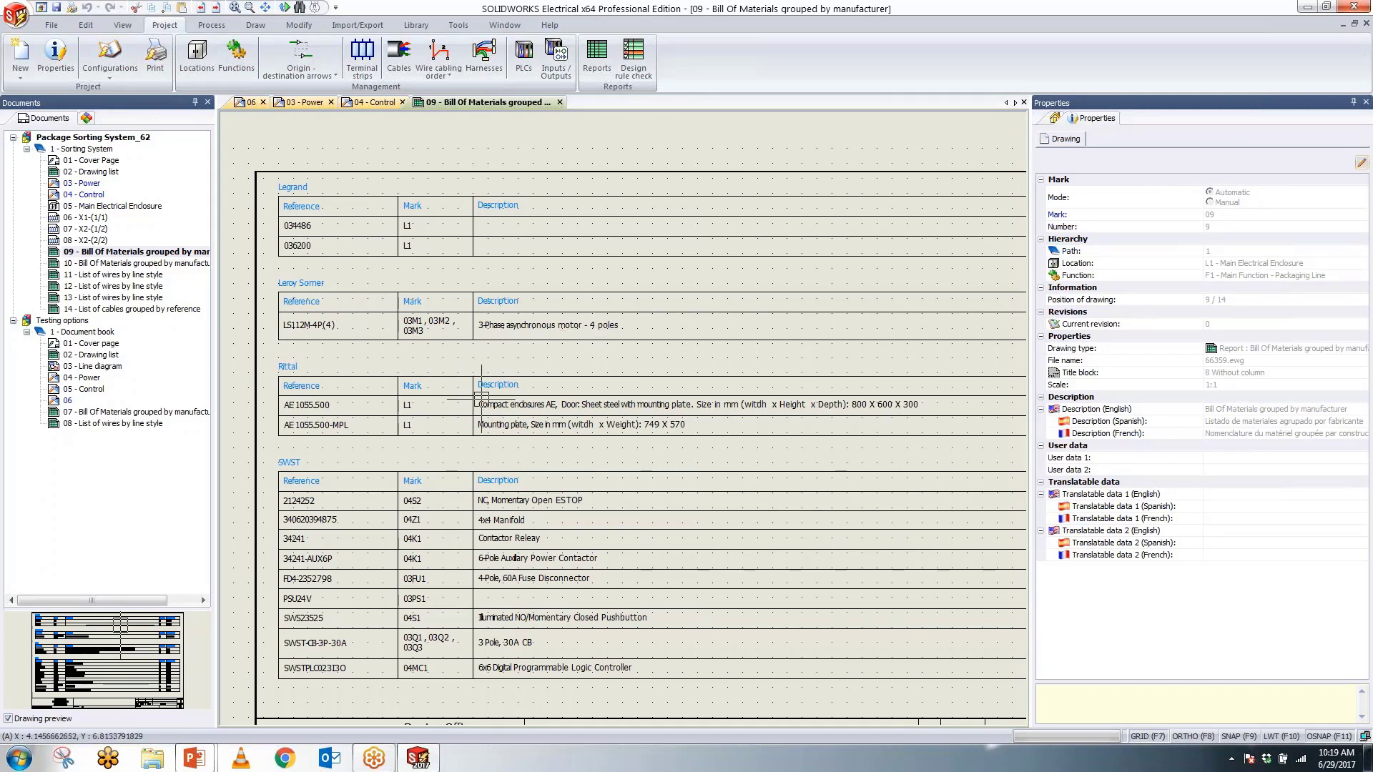
pyautogui.scroll(-1, 486, 400)
pyautogui.scroll(-1, 757, 403)
pyautogui.scroll(1, 757, 402)
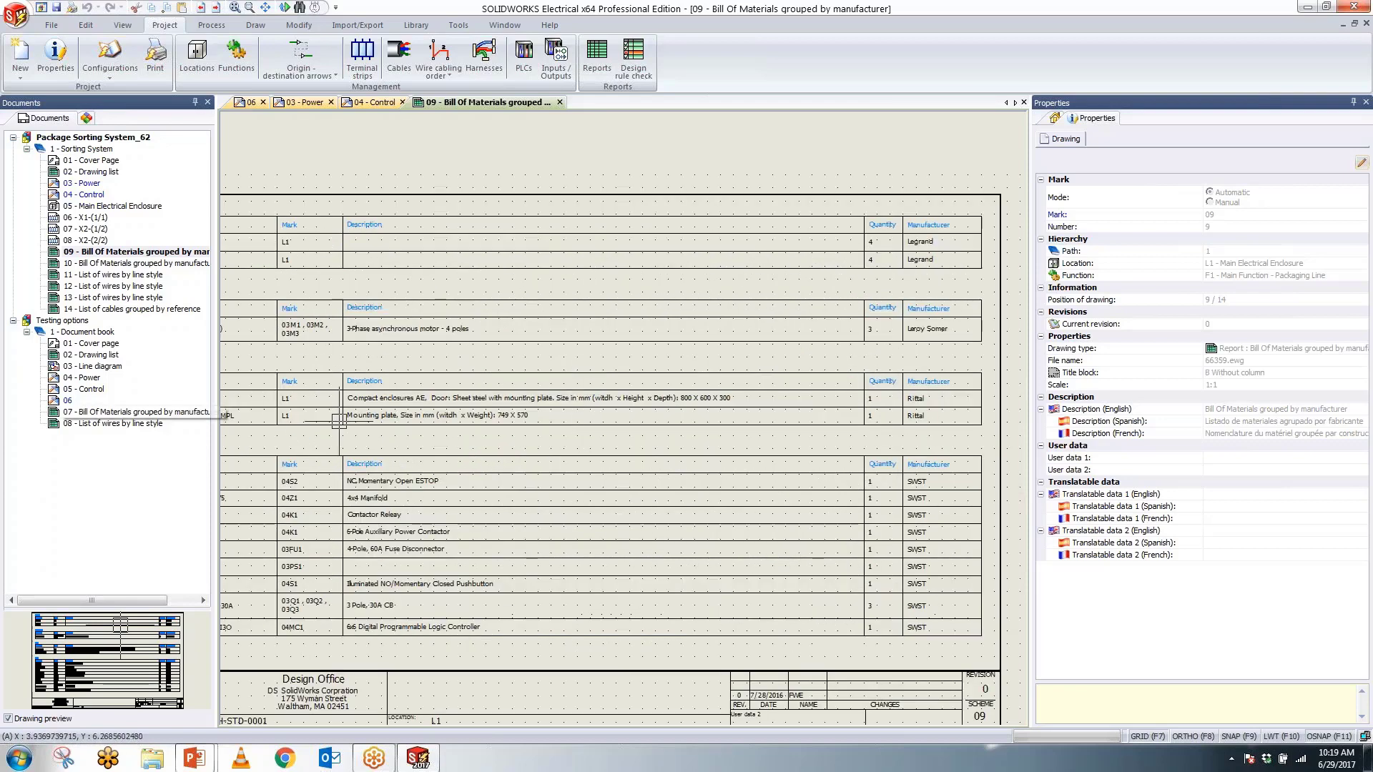
pyautogui.scroll(1, 897, 290)
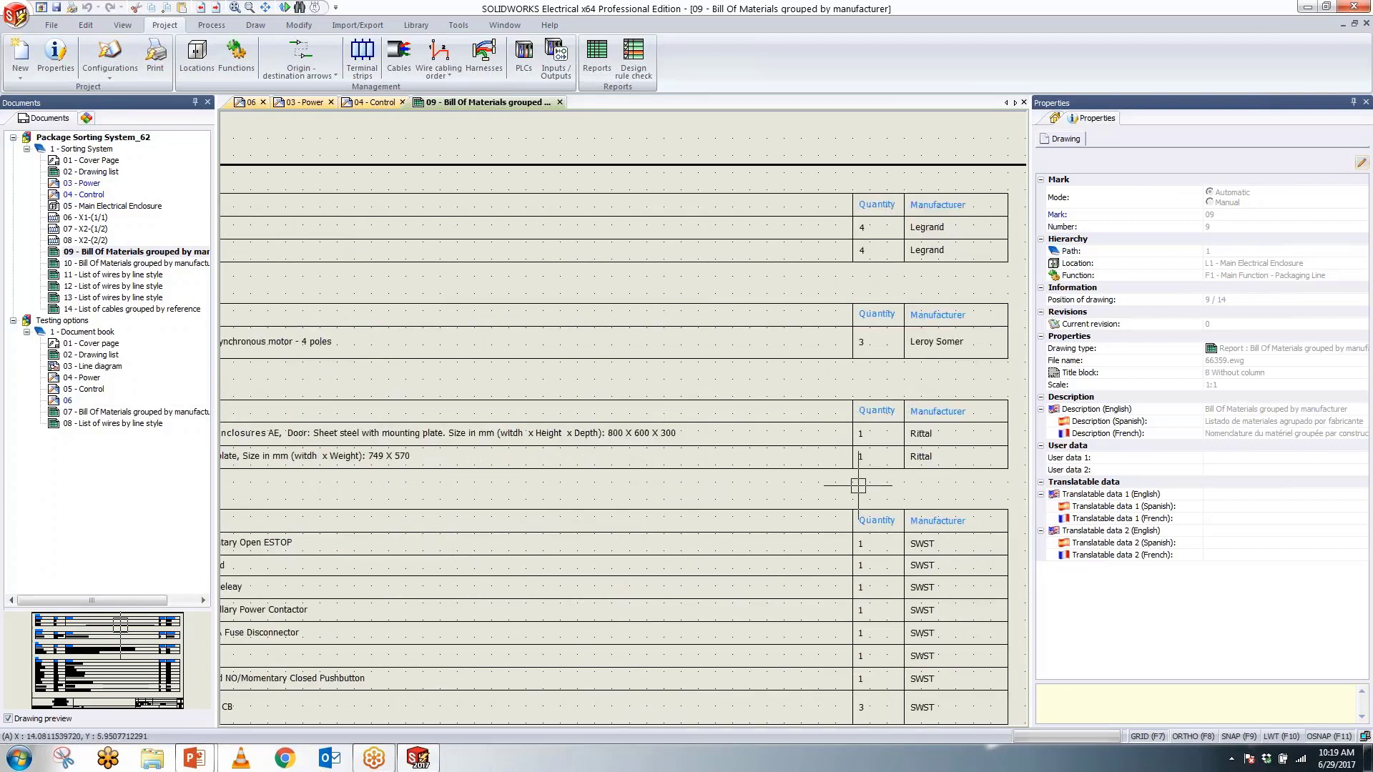
pyautogui.scroll(-1, 889, 484)
pyautogui.scroll(2, 615, 551)
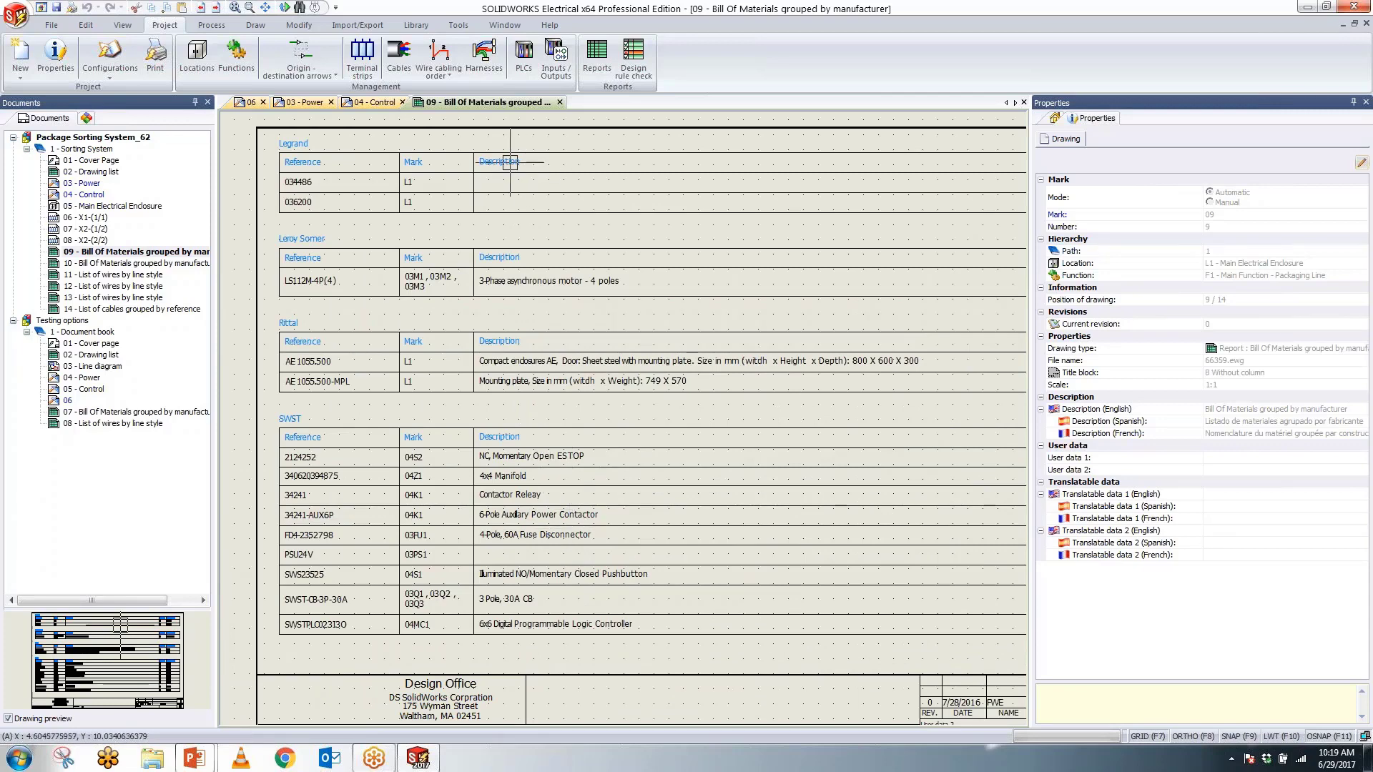
# Step: Open drawing 04 - Power of the Testing options project and close the 09 bill of materials, 04 - Control and 03 - Power drawings
pyautogui.doubleClick(89, 378)
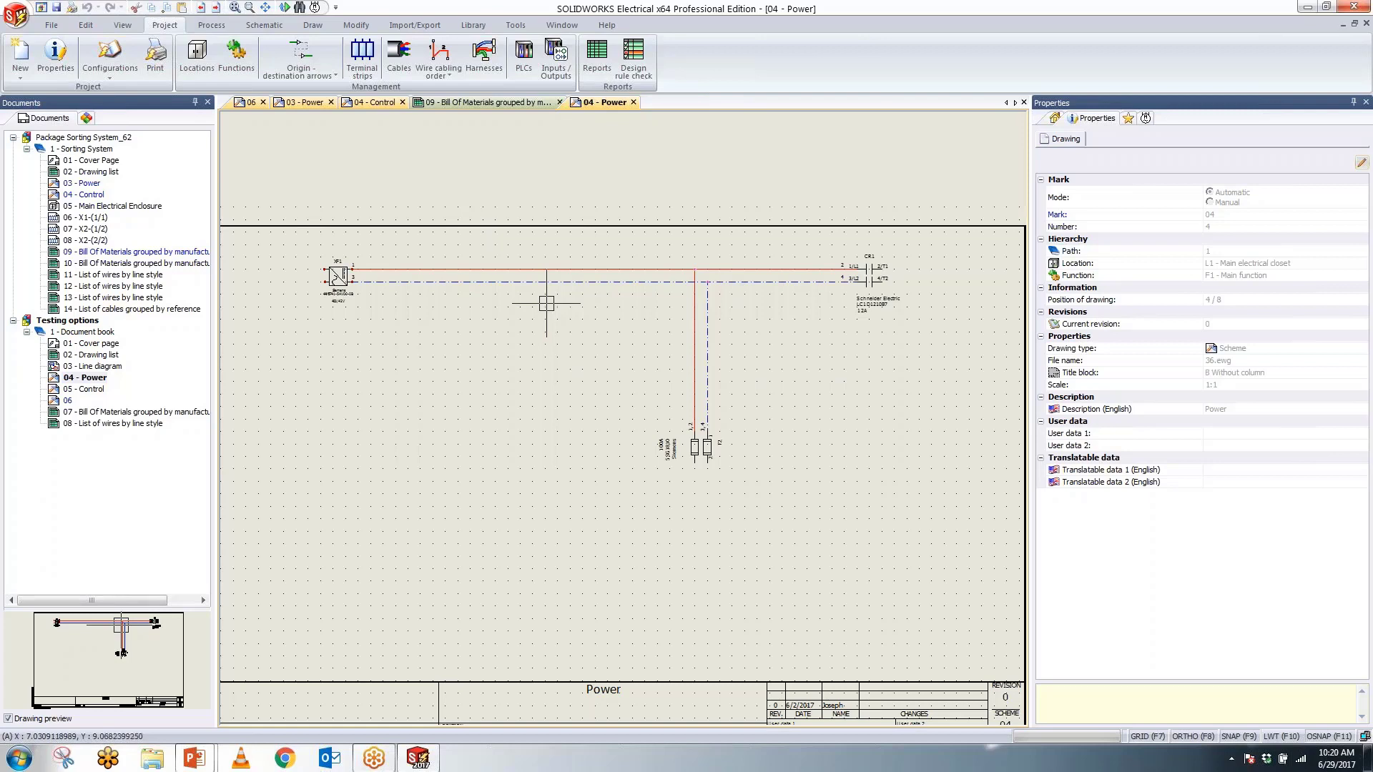
pyautogui.click(559, 103)
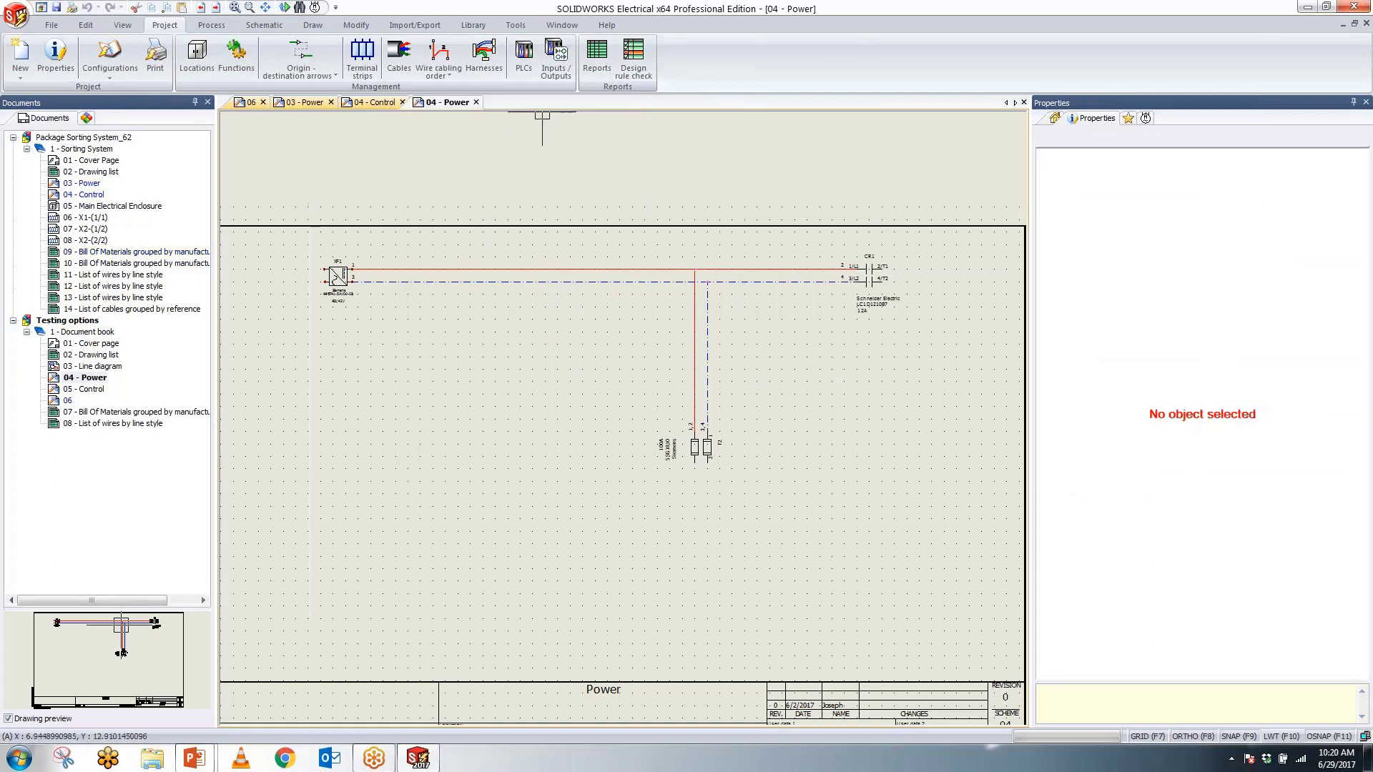
pyautogui.click(402, 102)
pyautogui.click(326, 103)
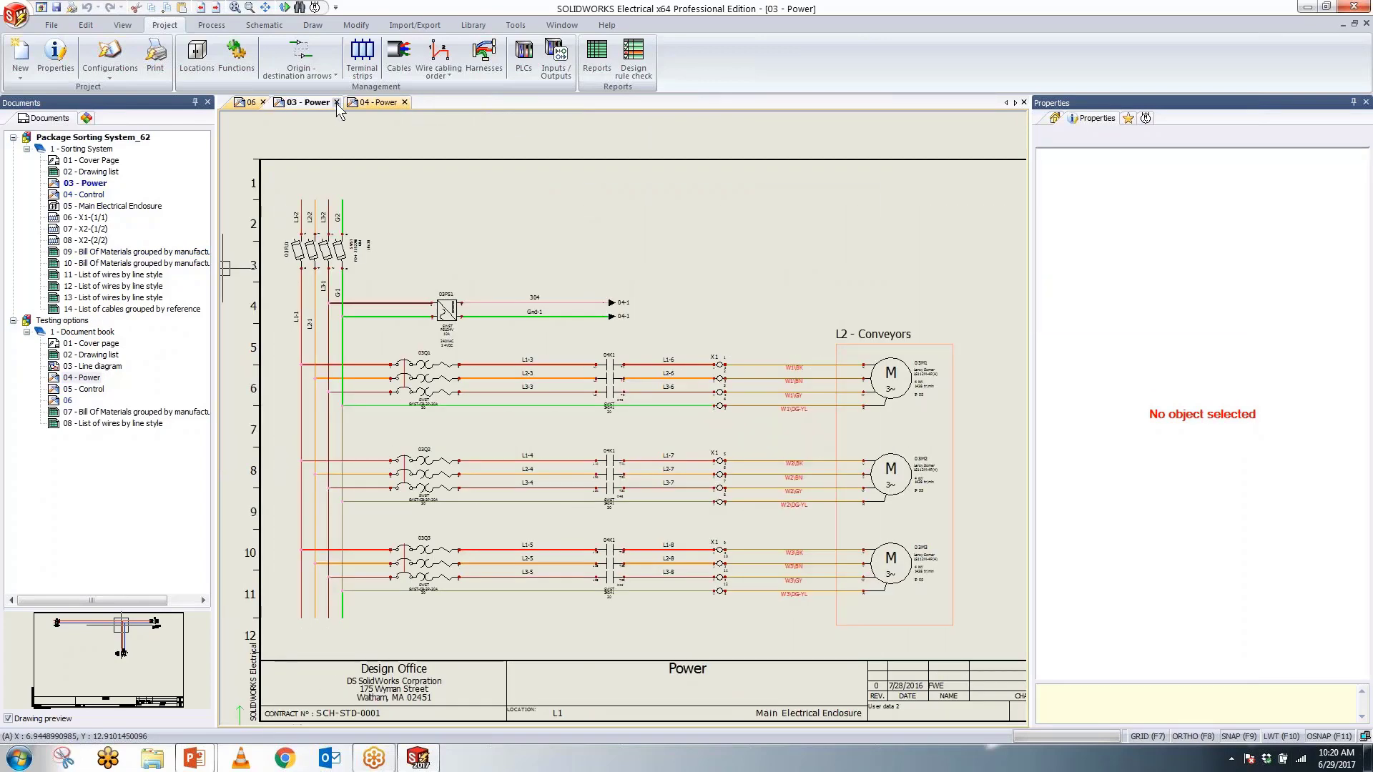
pyautogui.click(336, 102)
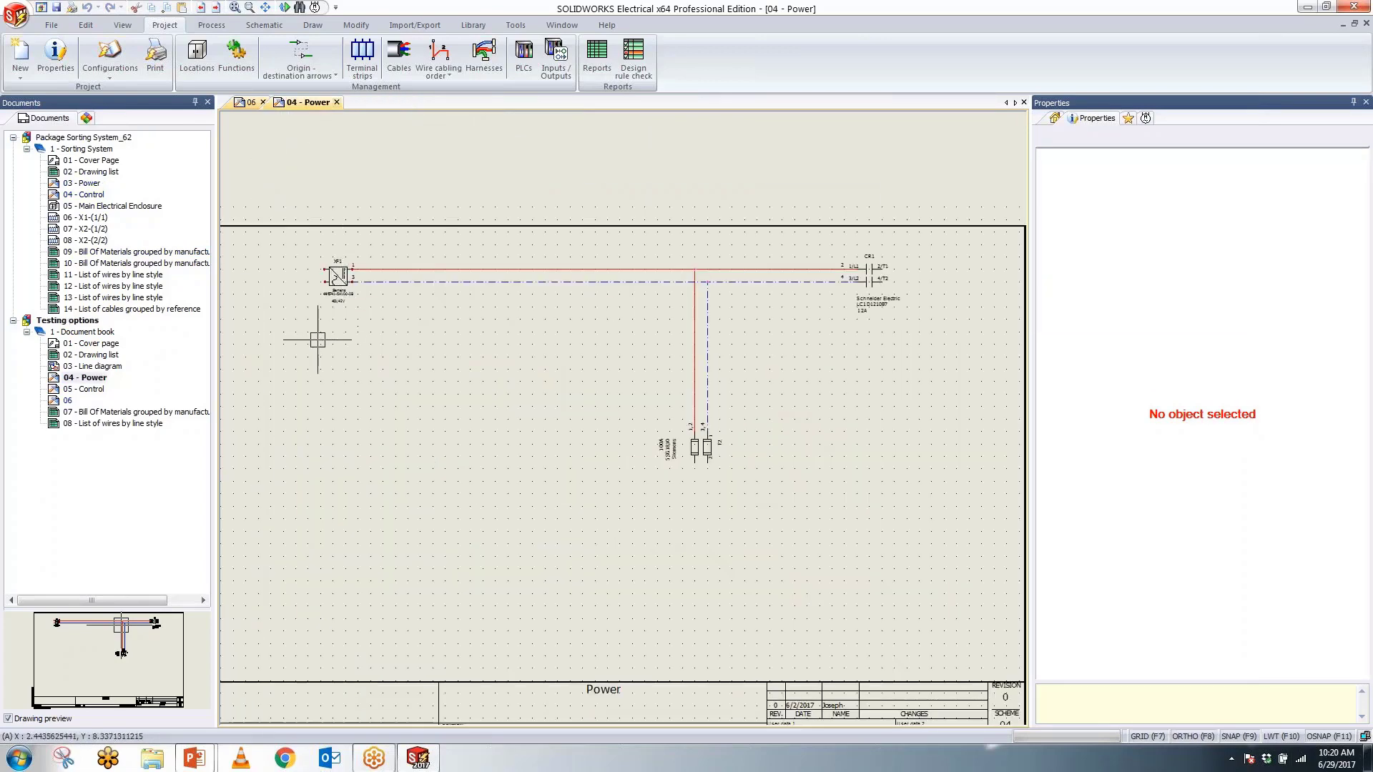
# Step: Open the Testing options report 07 - Bill Of Materials grouped by manufacturer, examine its parts, and return to drawing 04 - Power
pyautogui.click(143, 413)
pyautogui.doubleClick(172, 413)
pyautogui.scroll(3, 399, 340)
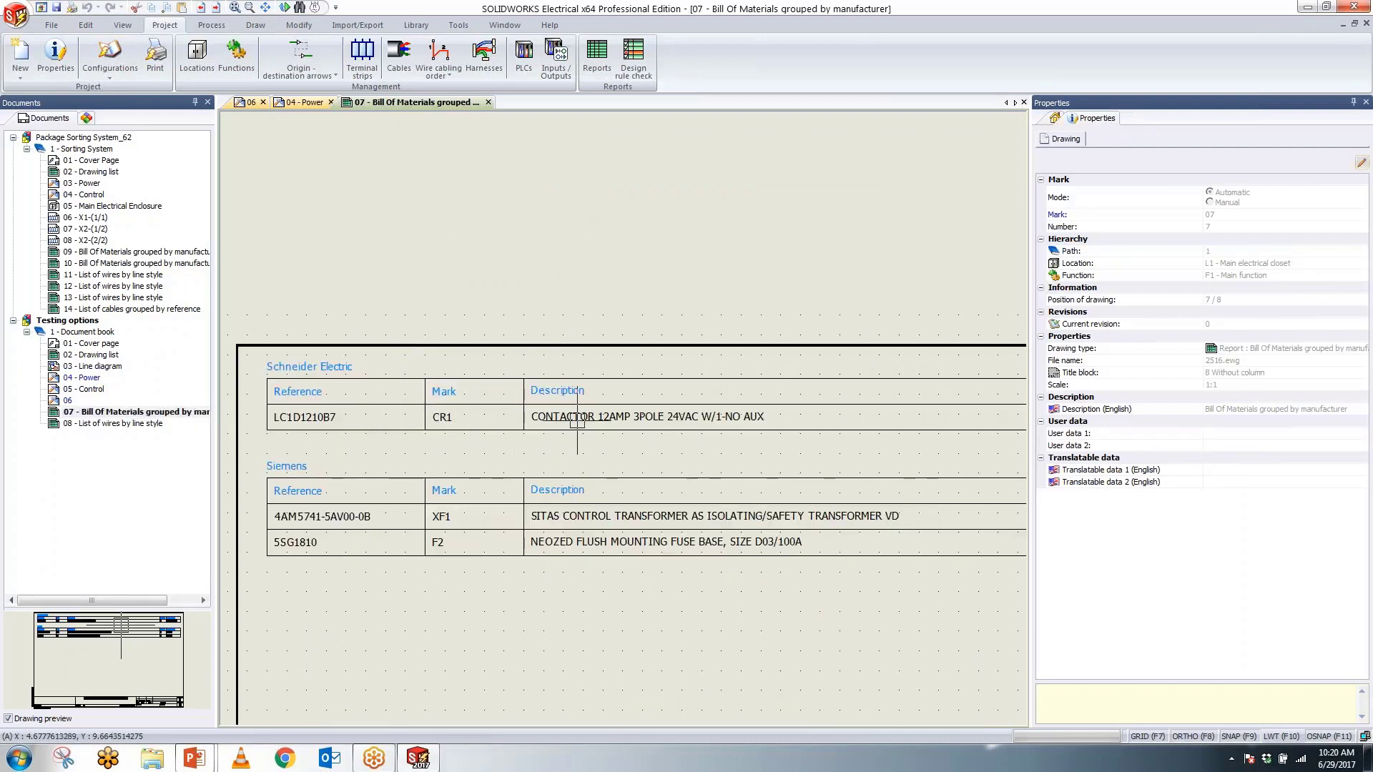
pyautogui.scroll(-3, 604, 428)
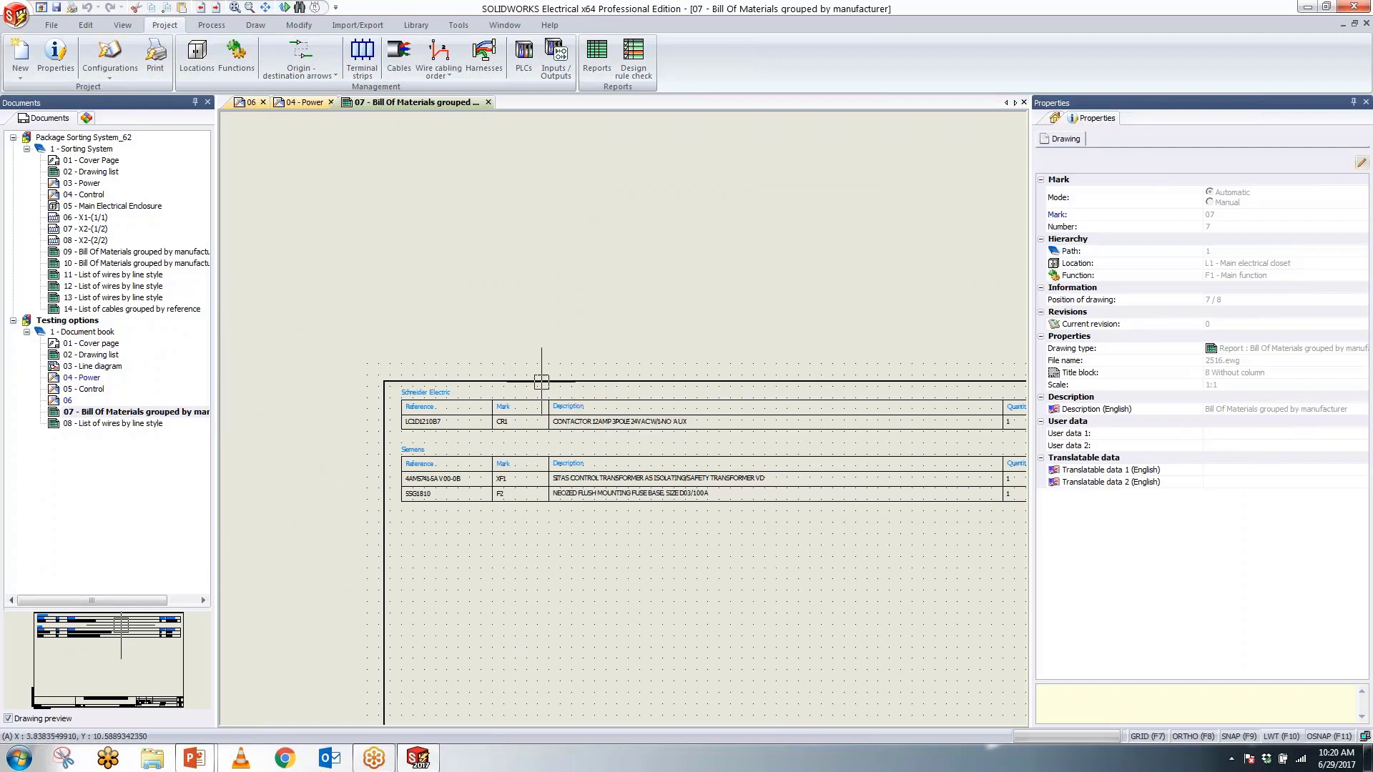
pyautogui.scroll(1, 444, 322)
pyautogui.scroll(1, 972, 412)
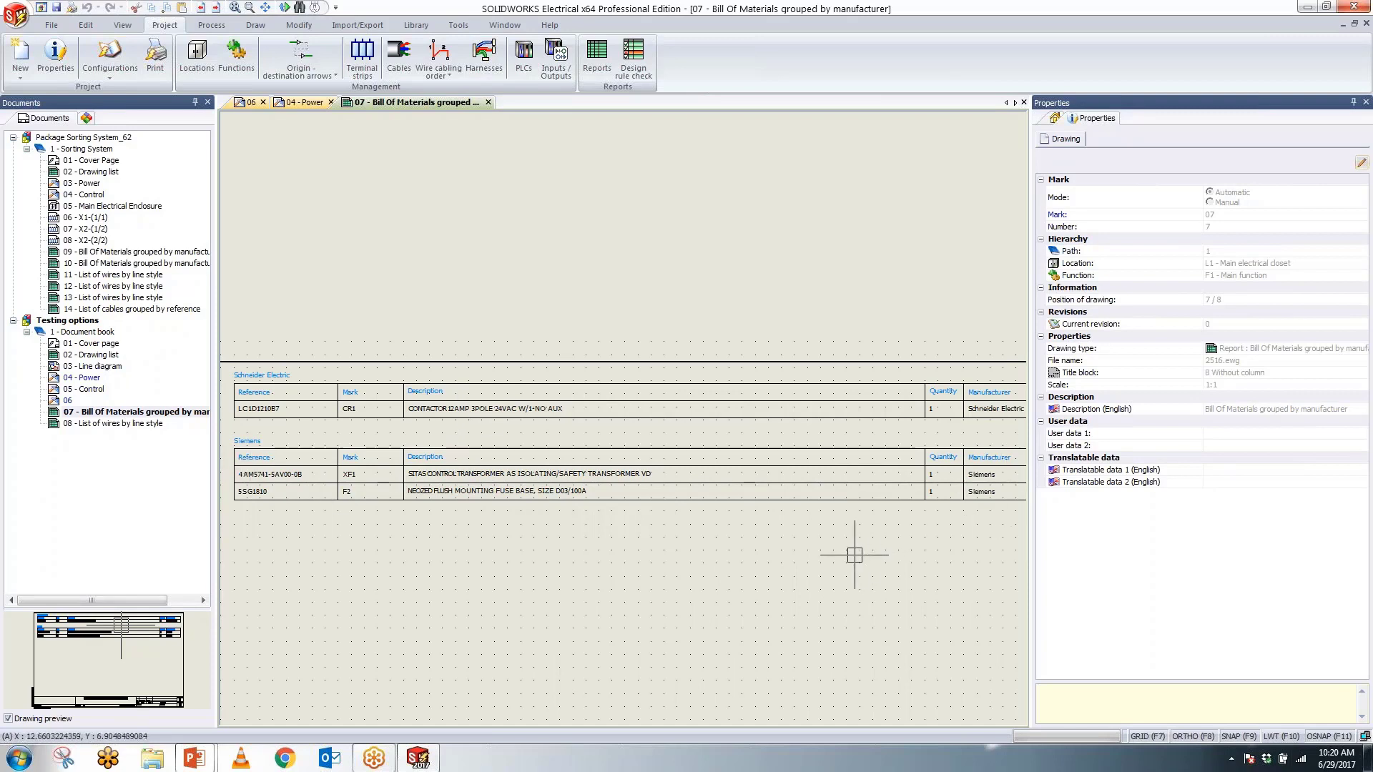
pyautogui.click(300, 102)
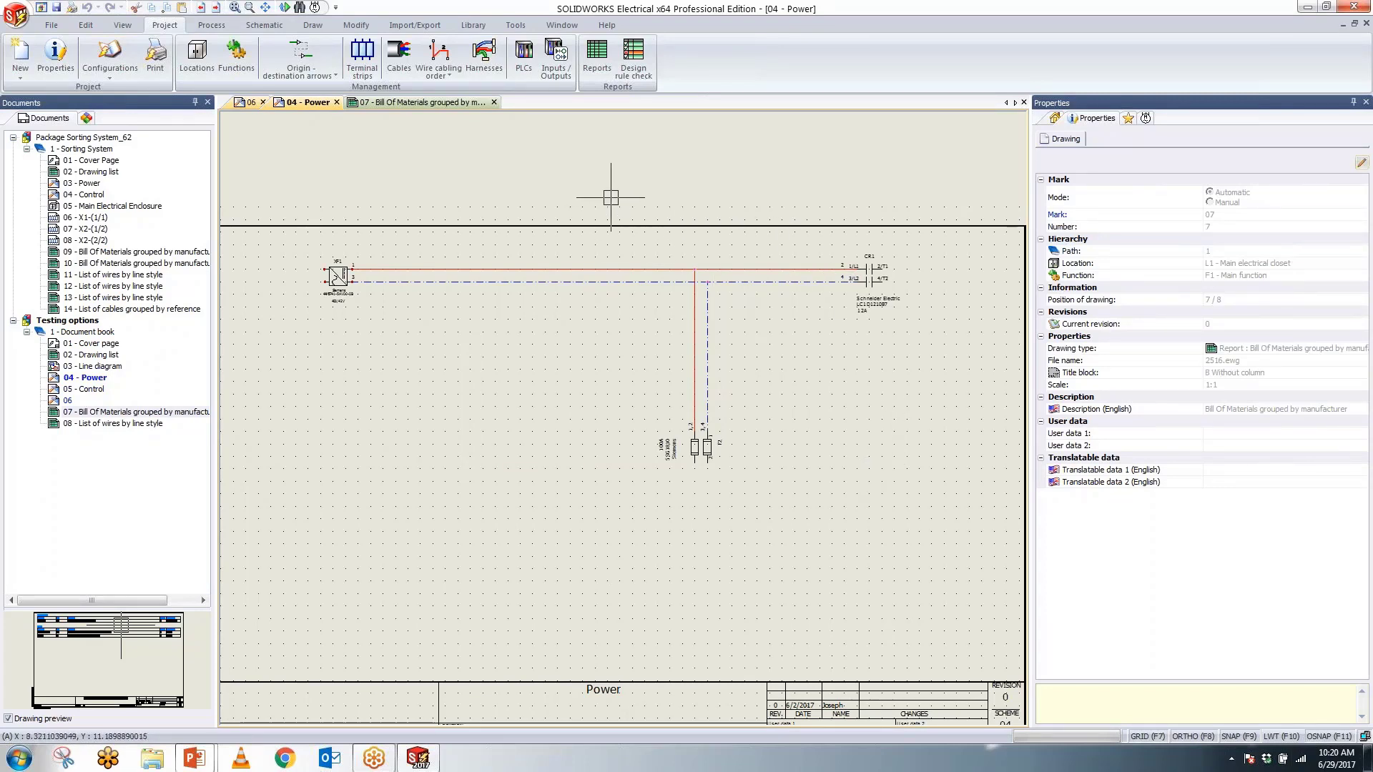
# Step: Open the Demo part symbol from the symbols manager, examine its drawing and properties, and close it
pyautogui.click(465, 26)
pyautogui.click(23, 68)
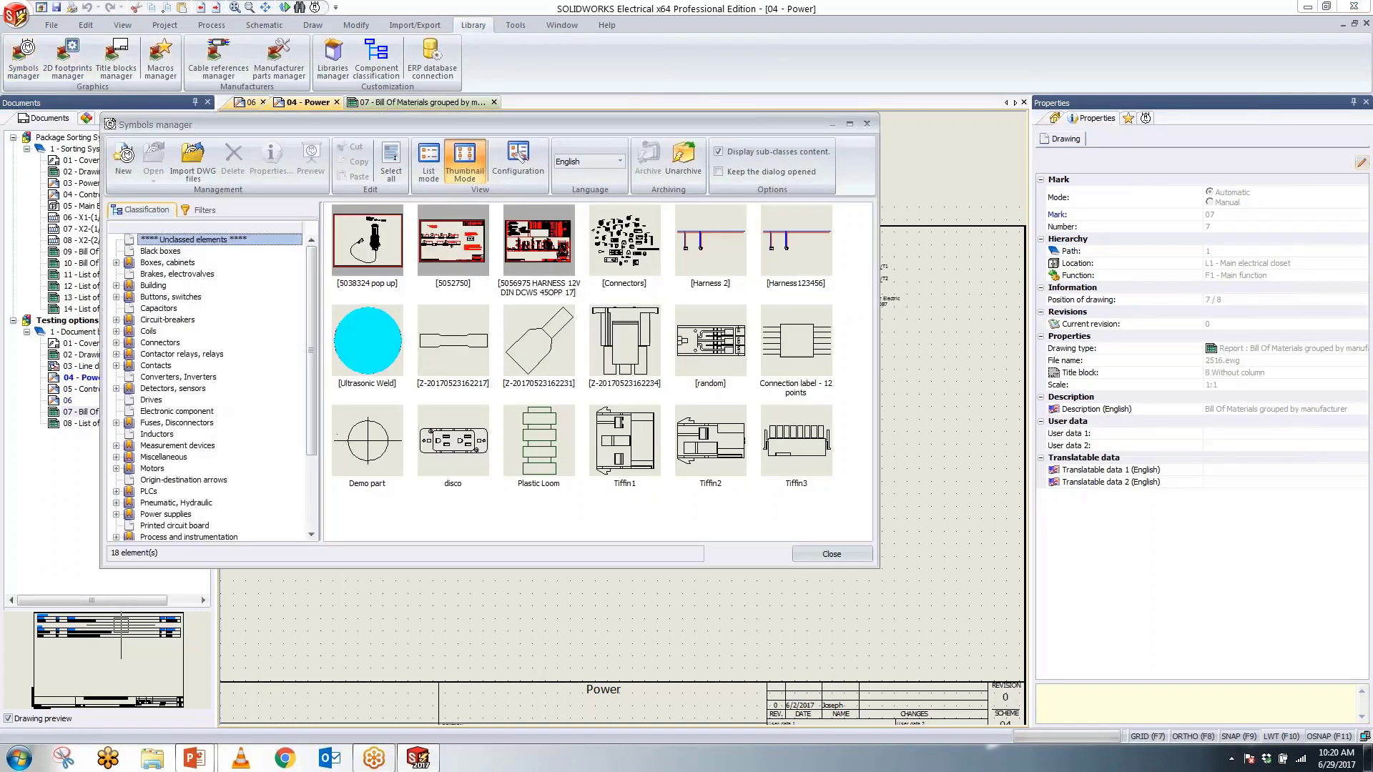
pyautogui.doubleClick(369, 464)
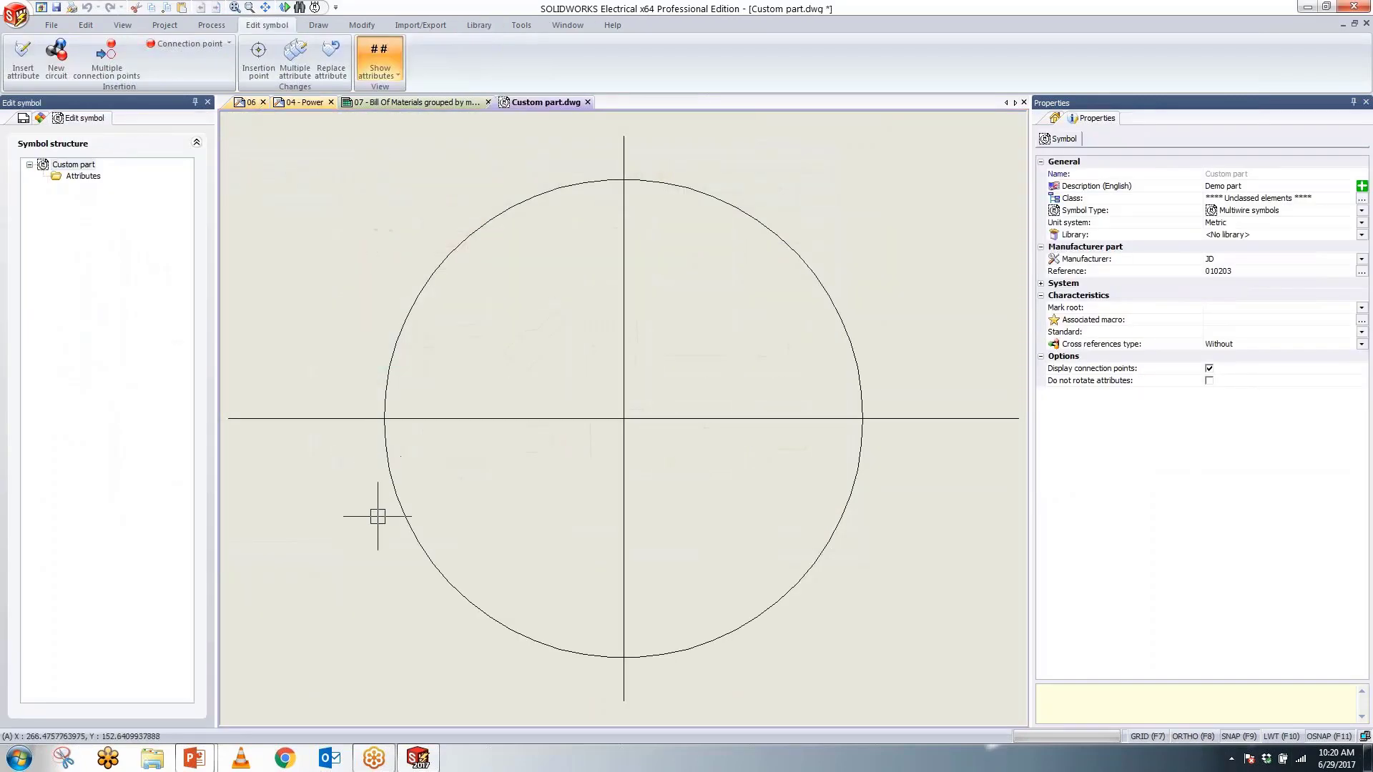
pyautogui.scroll(-1, 569, 418)
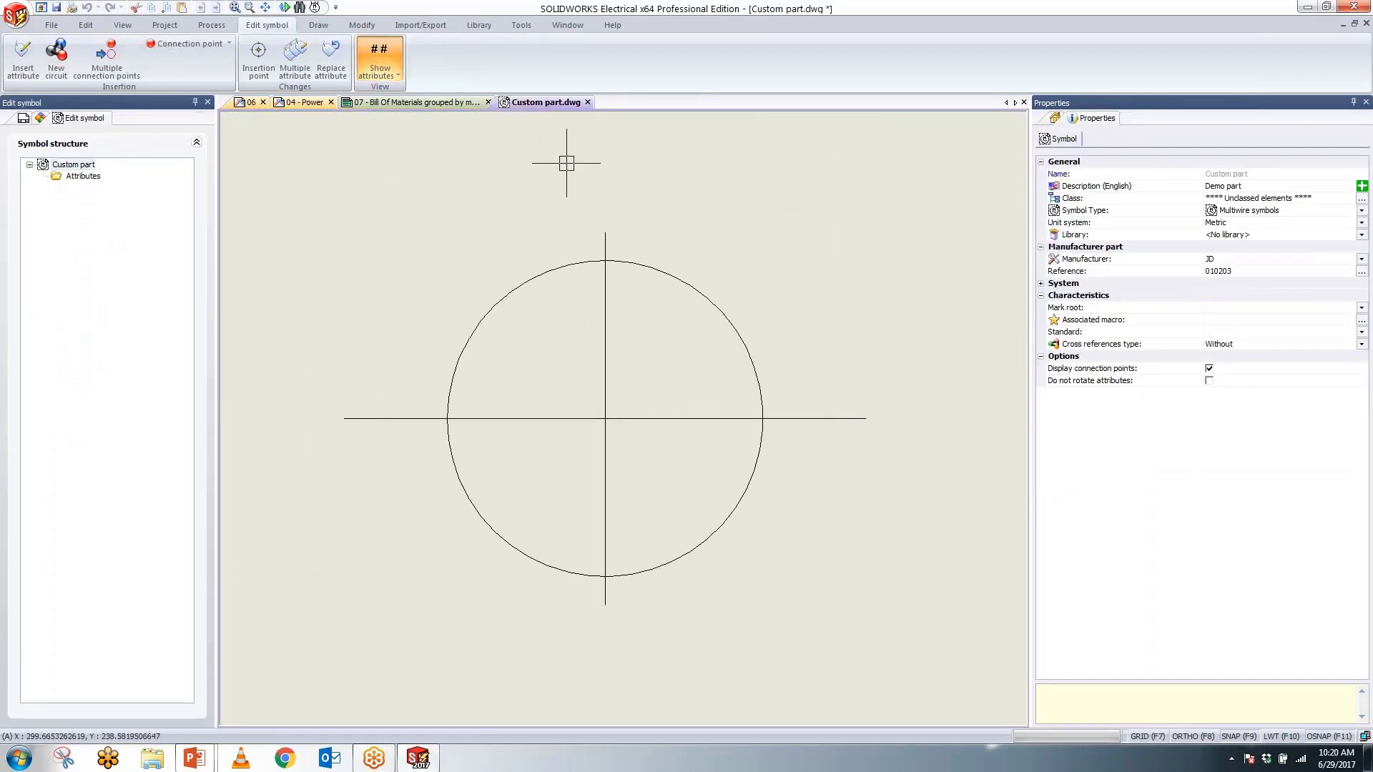
pyautogui.click(587, 102)
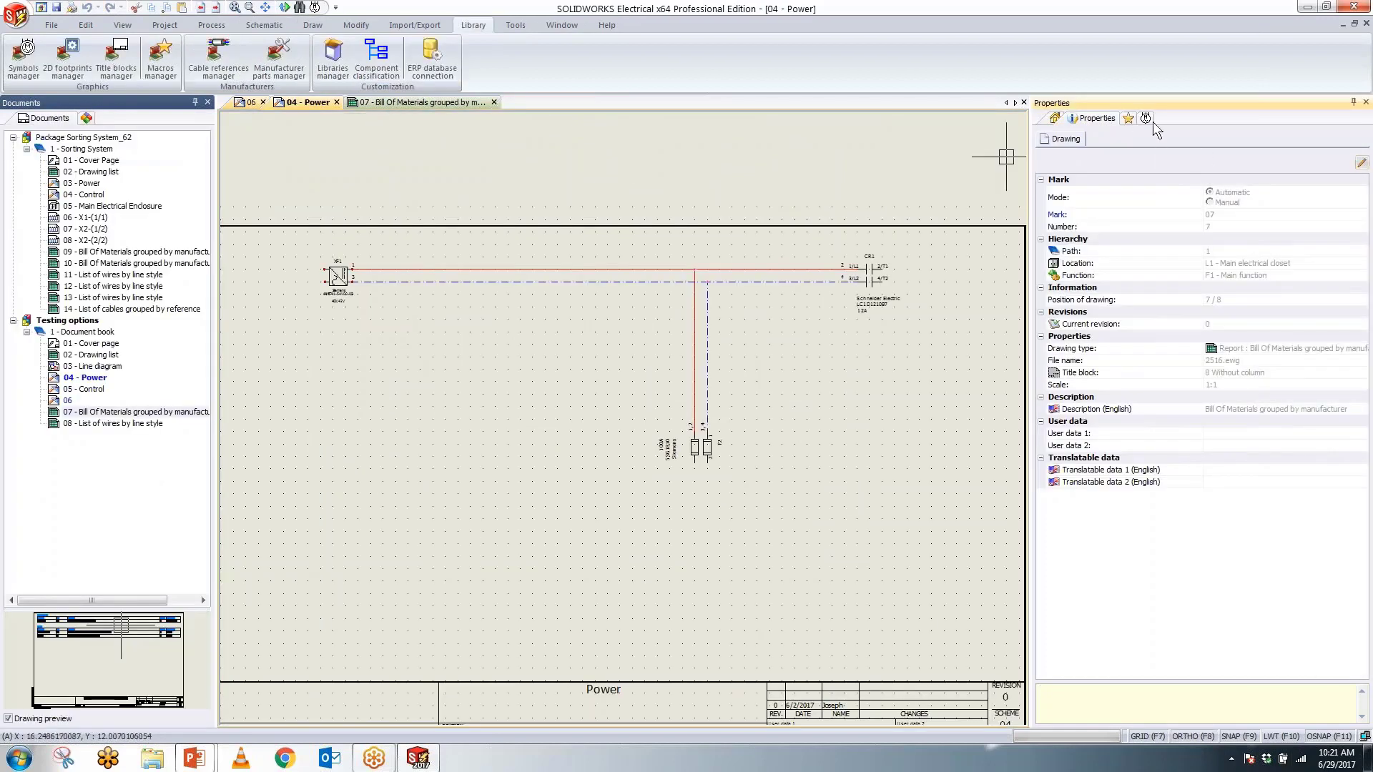
# Step: Search the symbols for Demo and start inserting the Demo part symbol in drawing 04 - Power
pyautogui.click(1146, 120)
pyautogui.click(1108, 210)
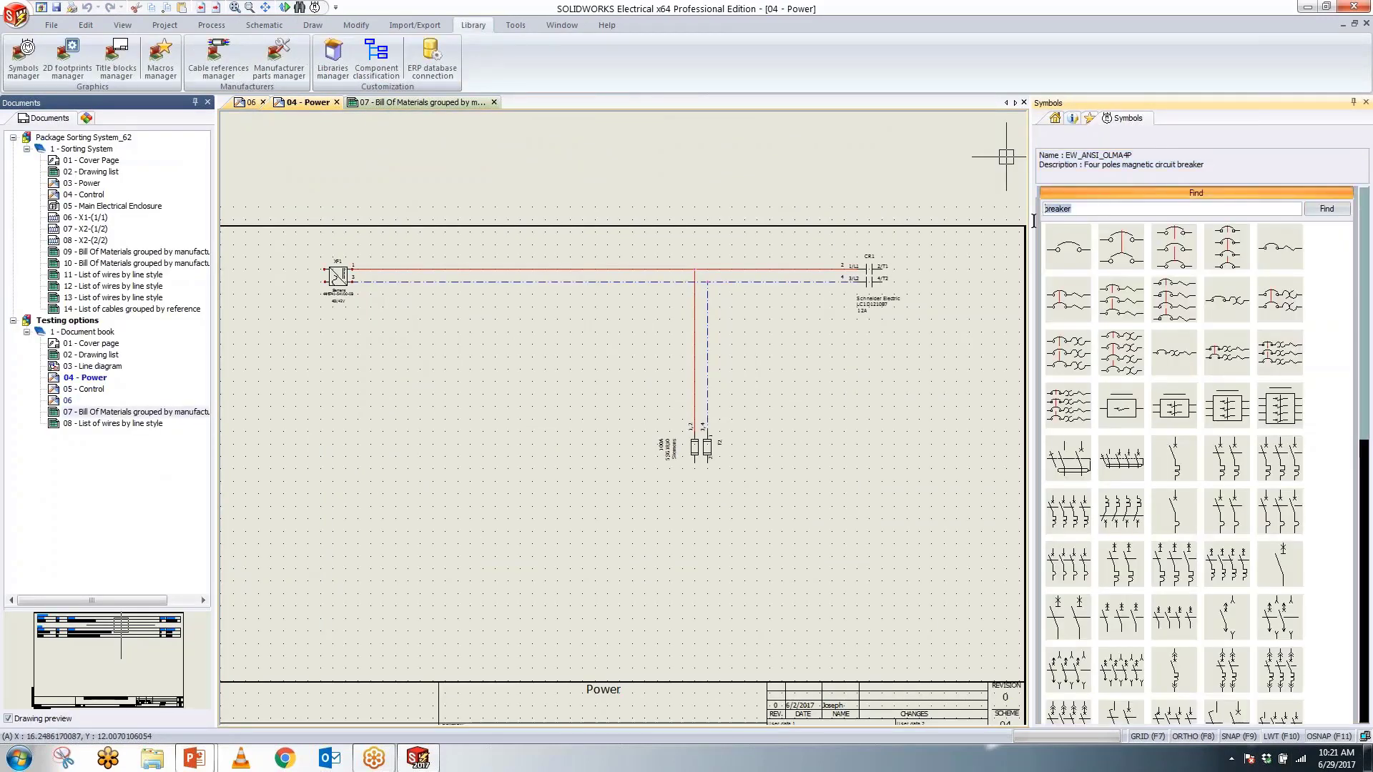
pyautogui.write('Demo')
pyautogui.press('Return')
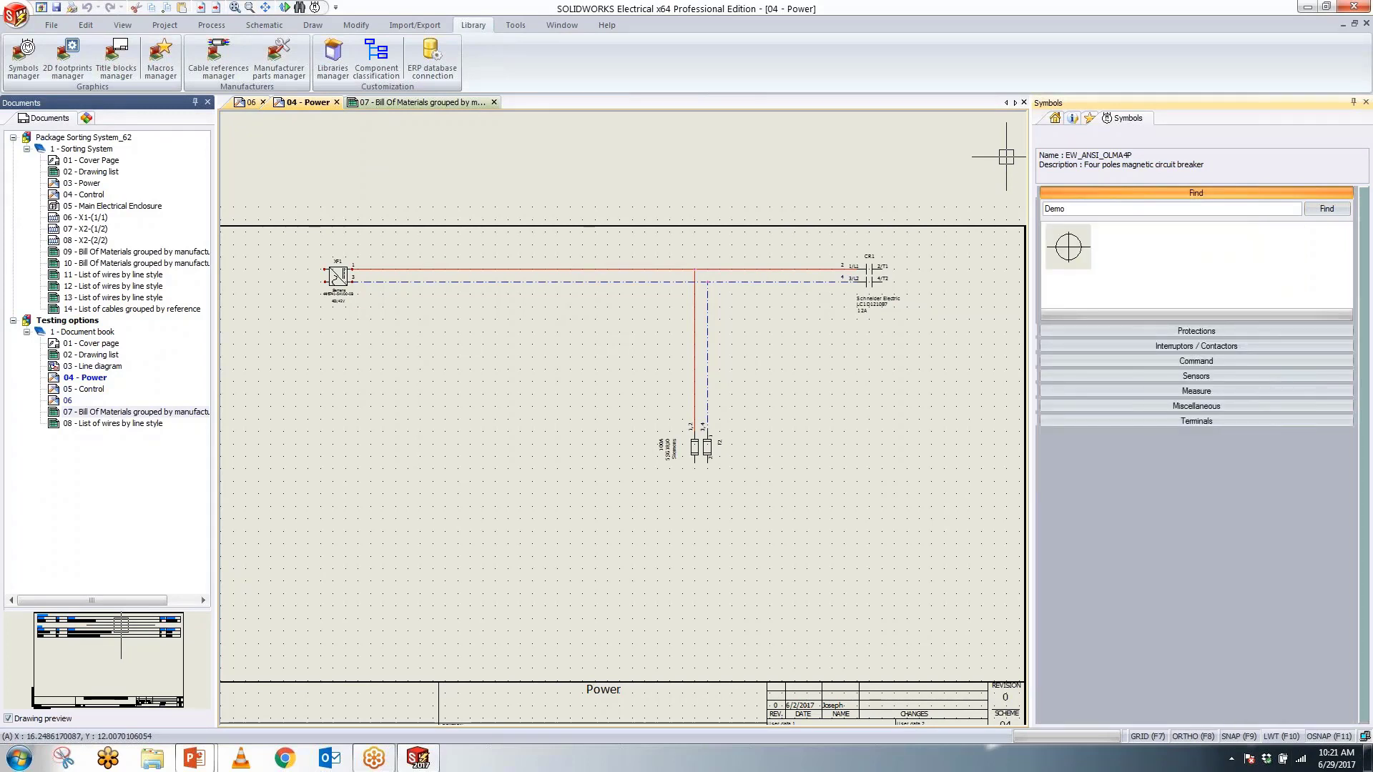
pyautogui.click(1068, 248)
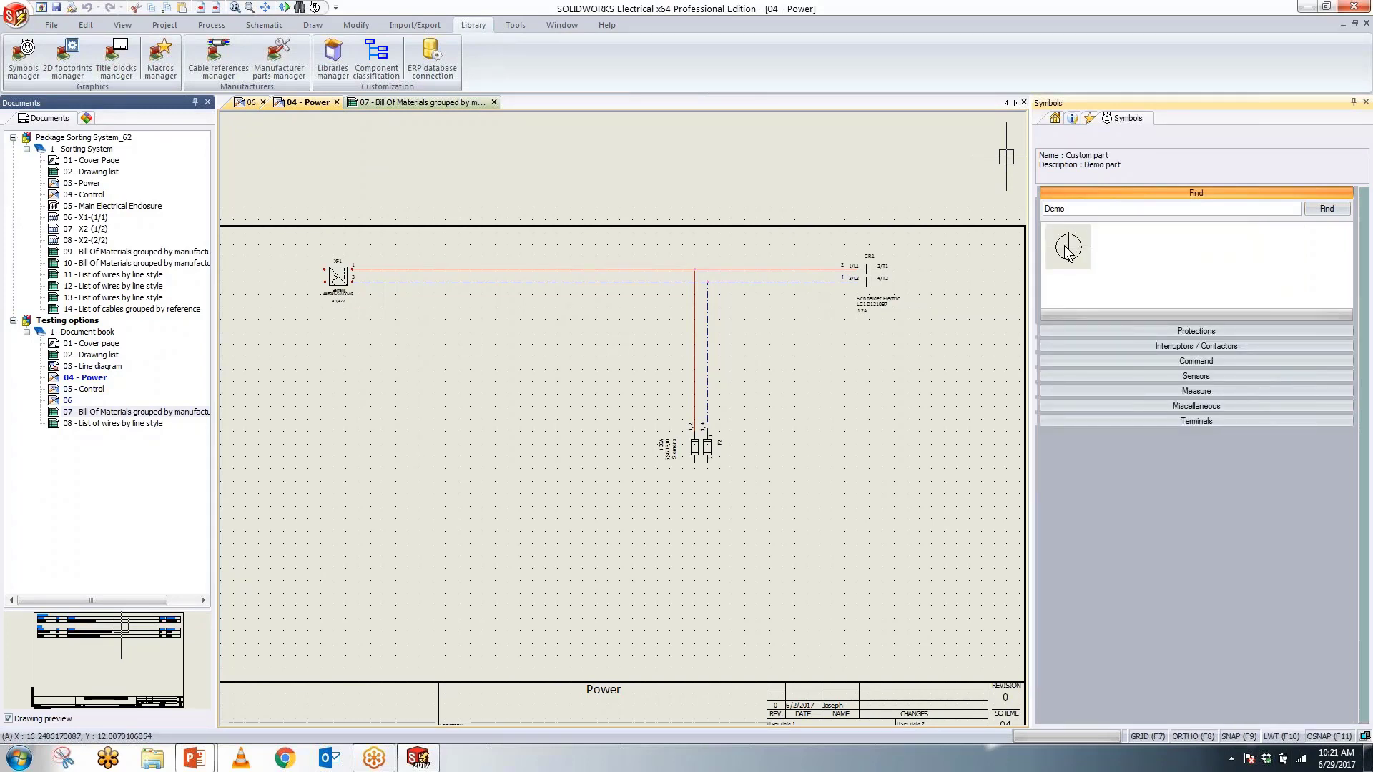
pyautogui.click(487, 455)
# Step: Manually add a manufacturer part to the symbol with reference 010203 and manufacturer JD
pyautogui.click(439, 199)
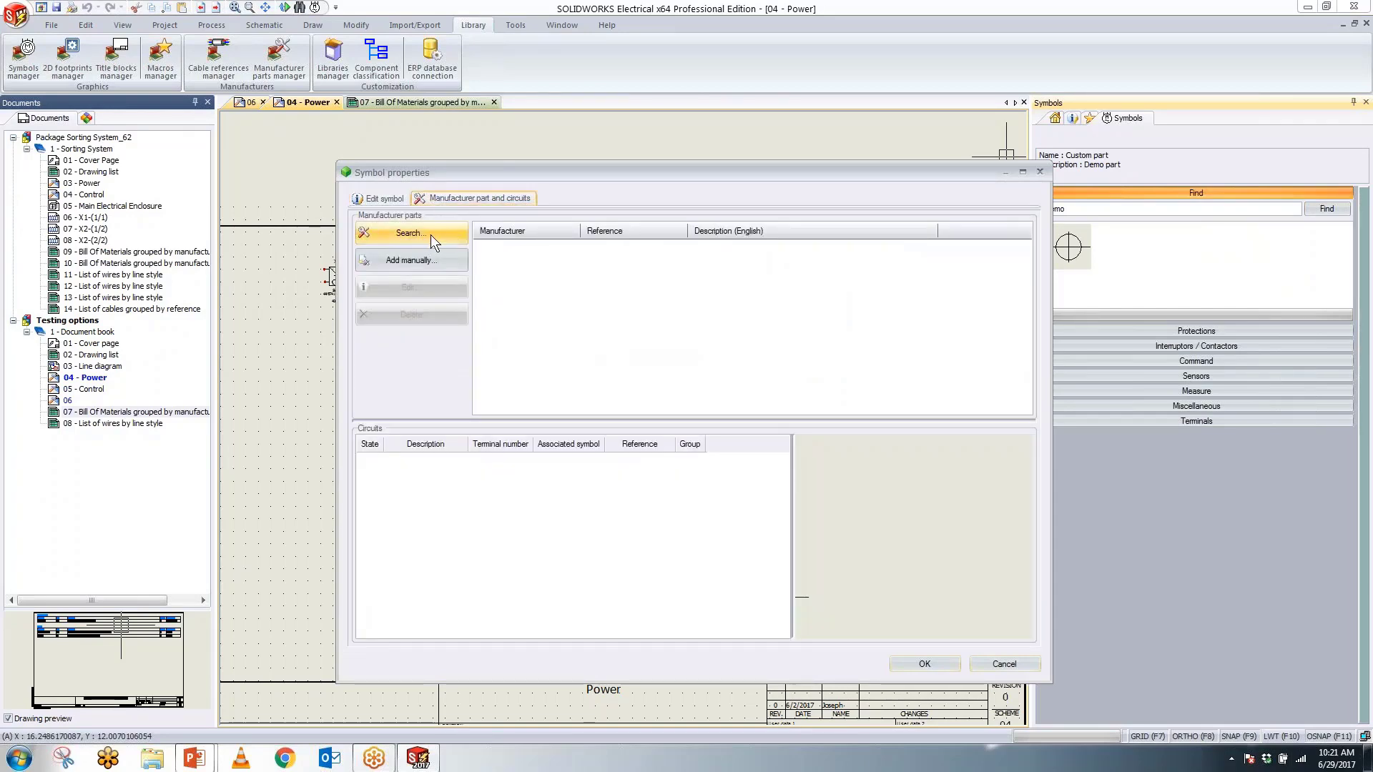
pyautogui.click(431, 256)
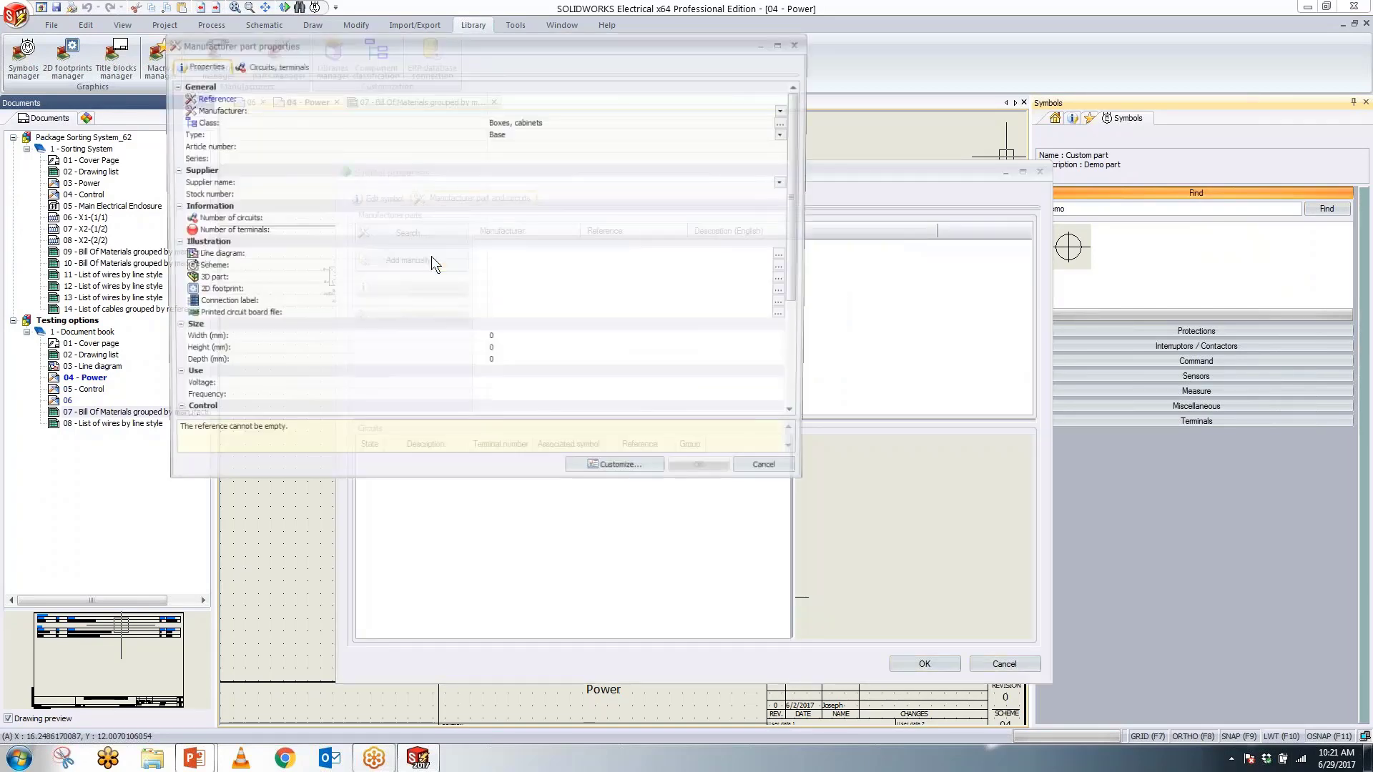
pyautogui.click(514, 97)
pyautogui.write('010203')
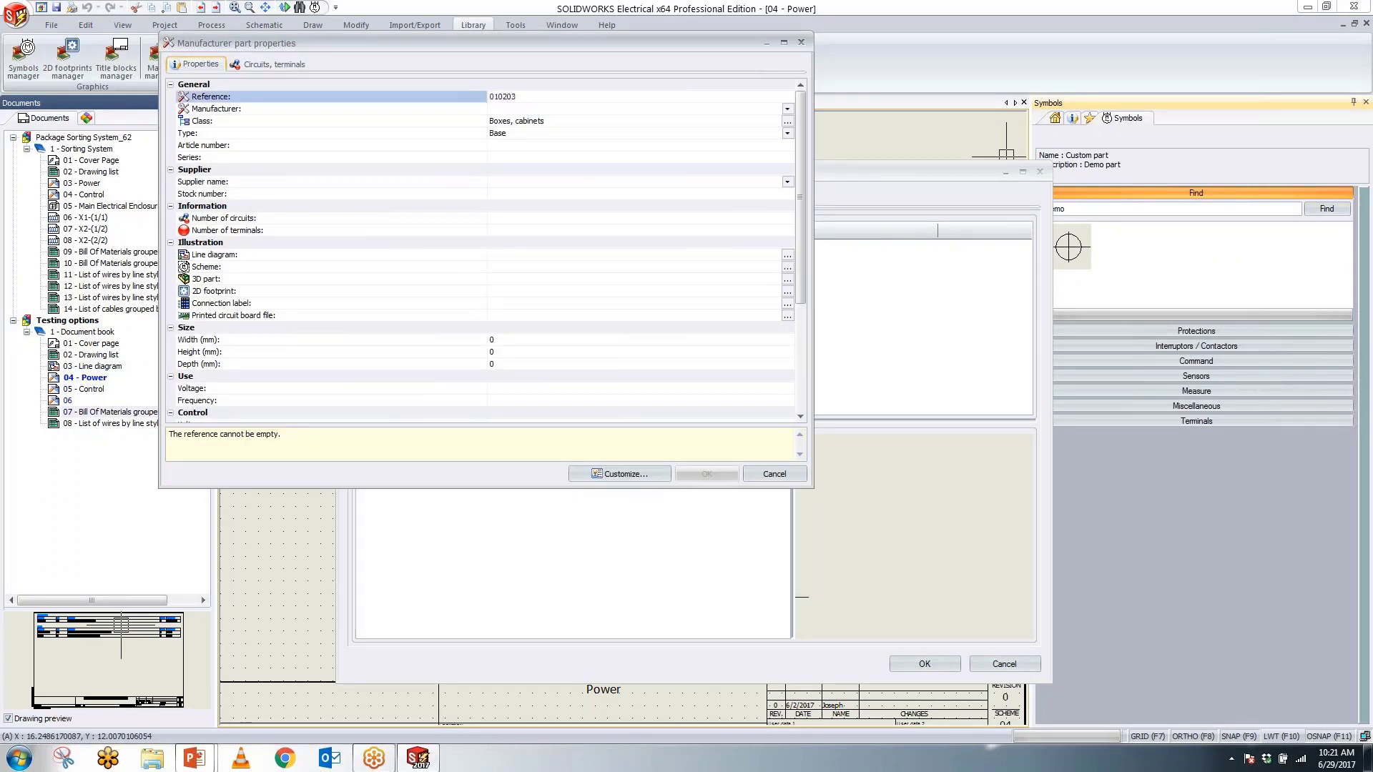
pyautogui.click(556, 109)
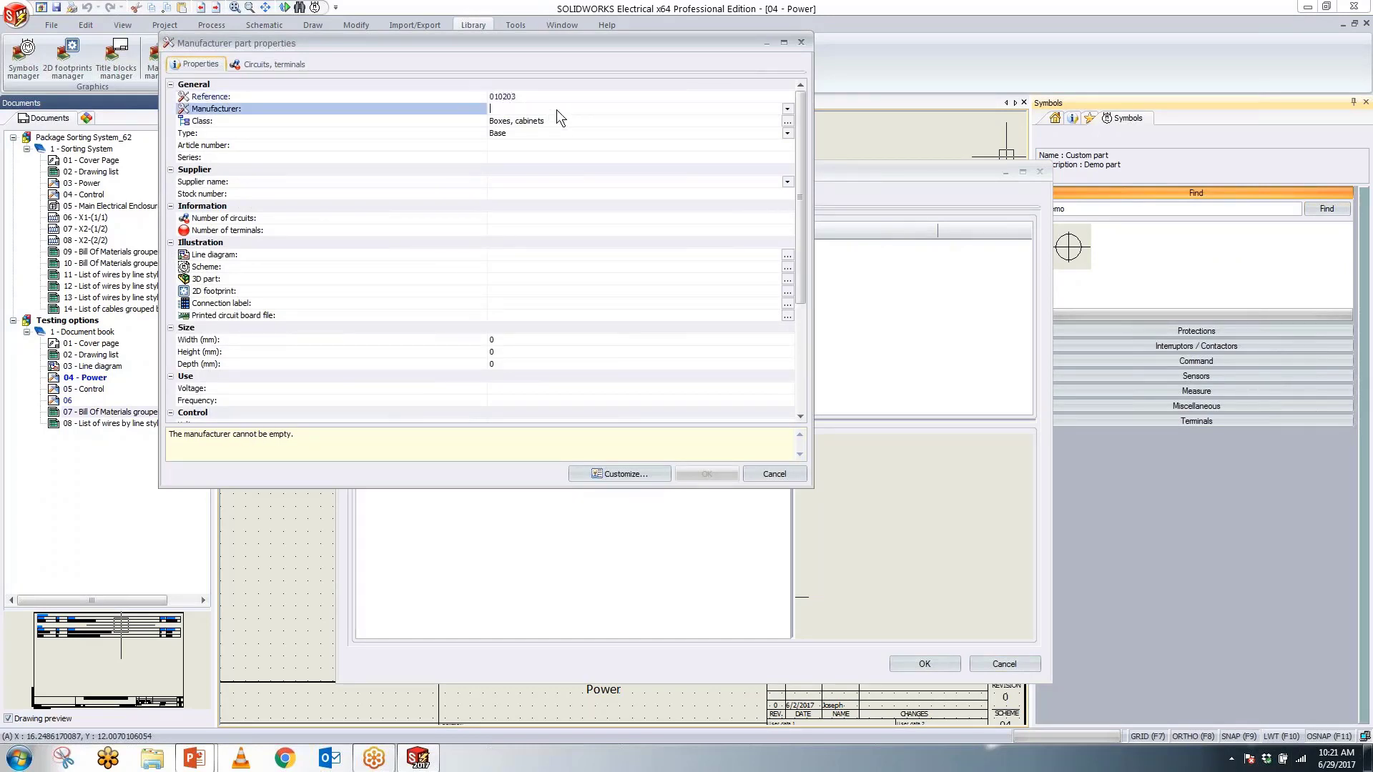
pyautogui.click(787, 108)
pyautogui.scroll(-10, 747, 143)
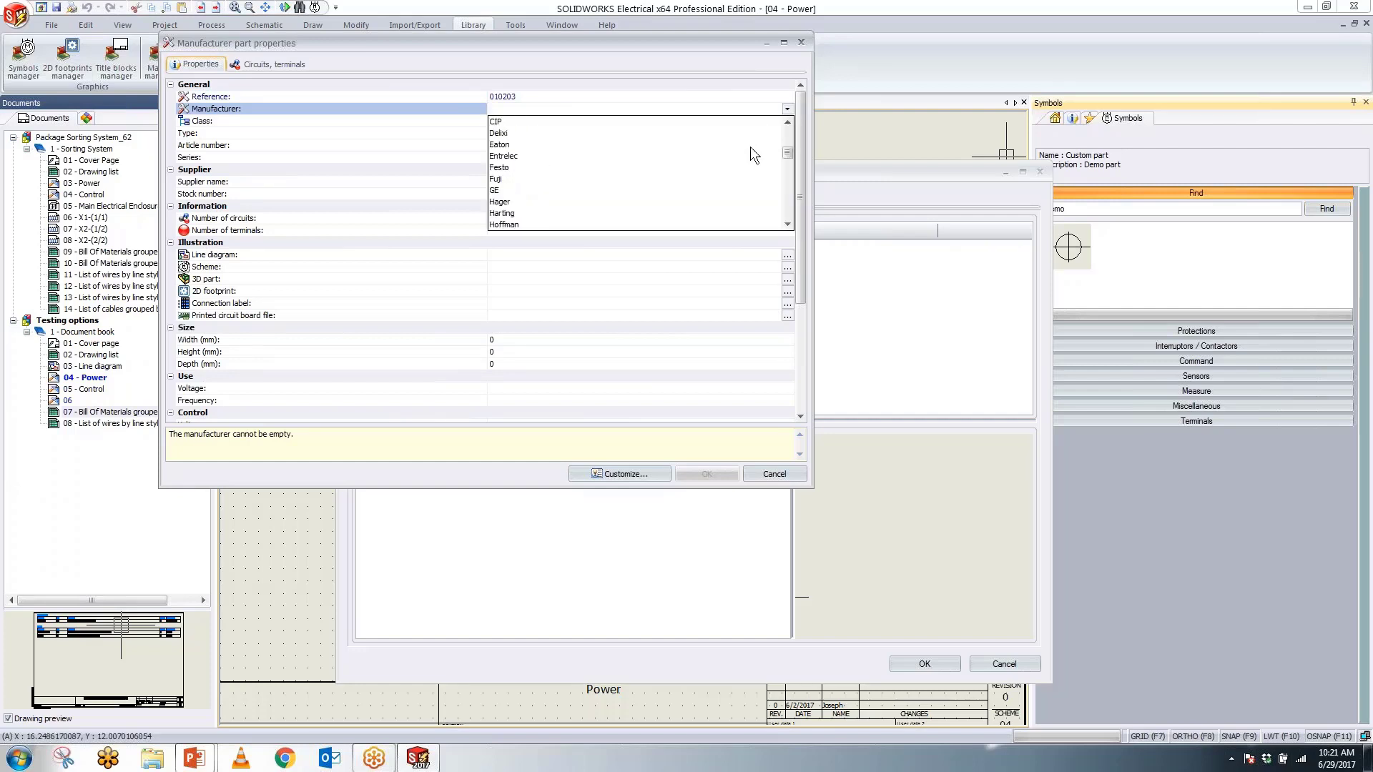
pyautogui.scroll(2, 551, 183)
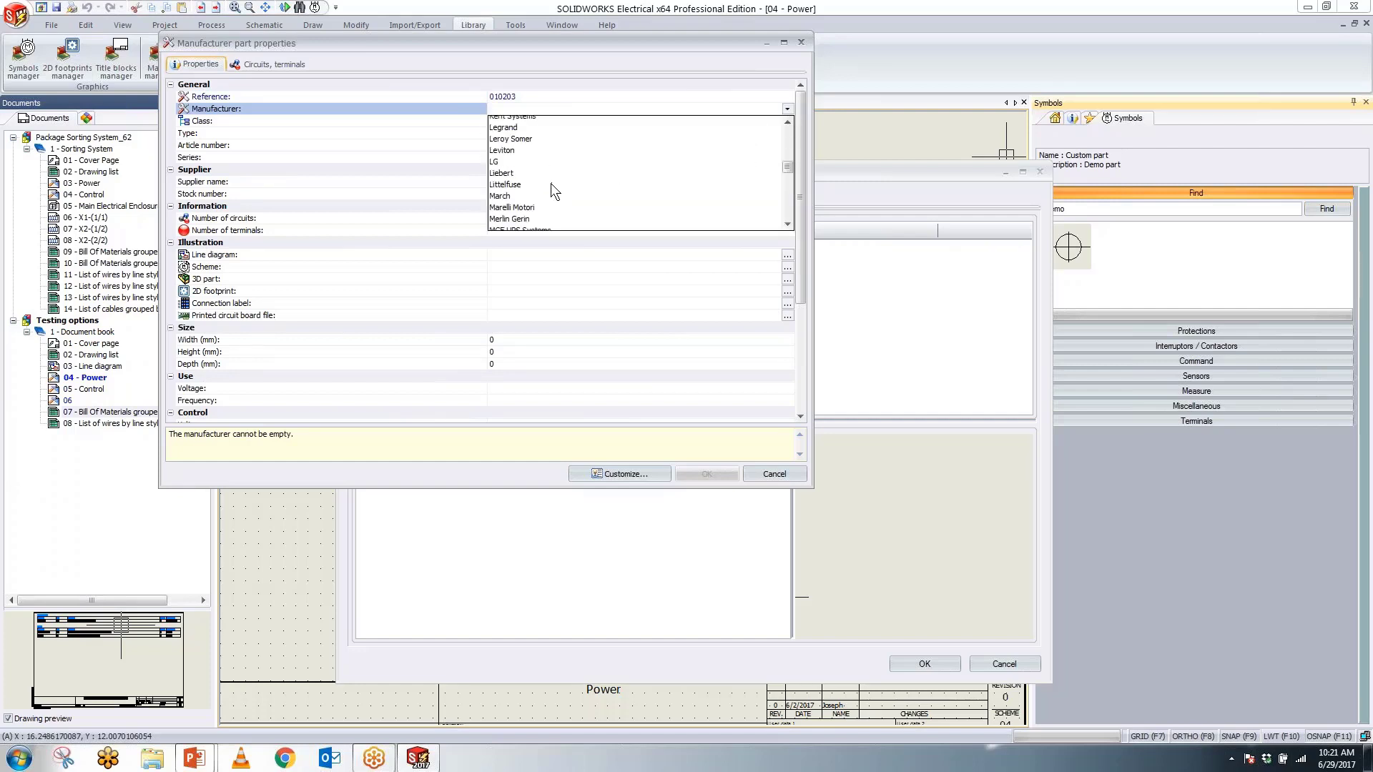
pyautogui.click(500, 122)
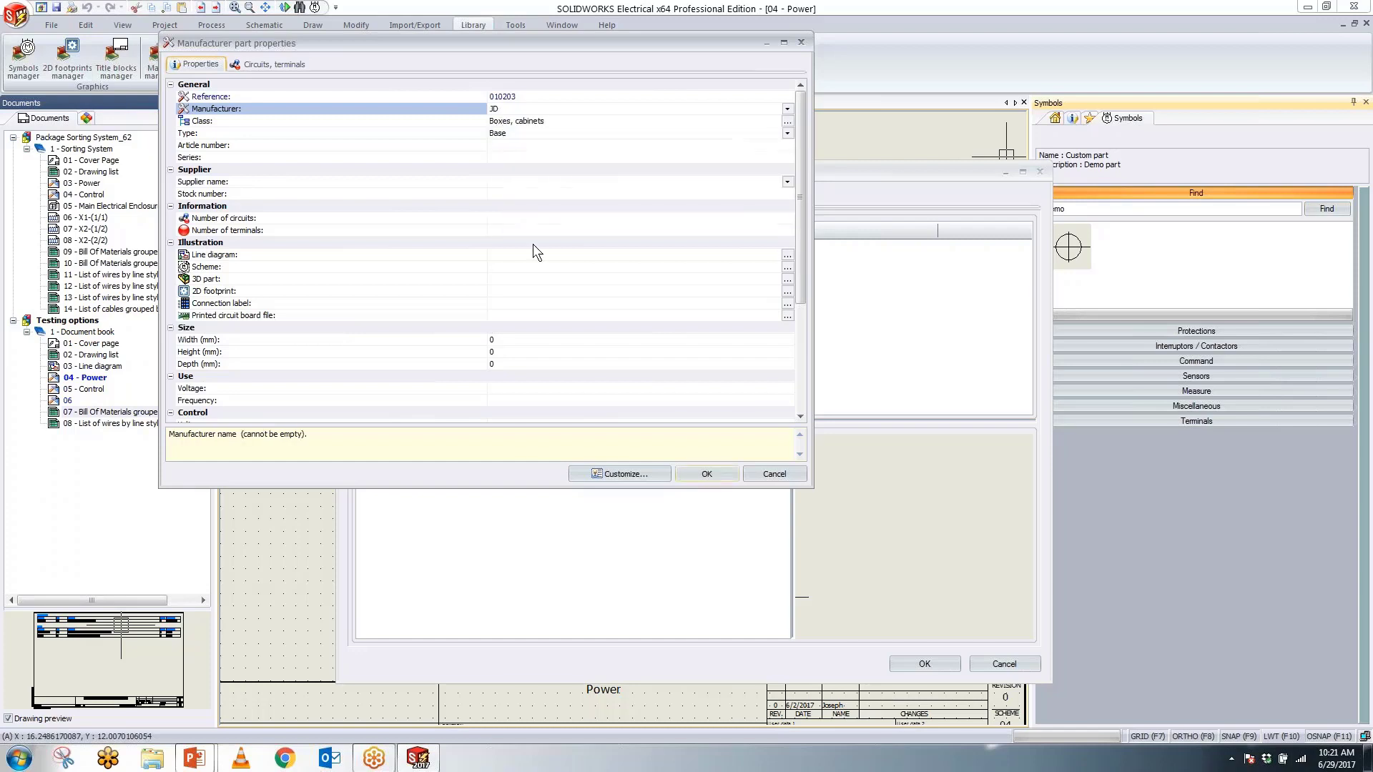
# Step: Set the part's English description to SWE demo part and add the part to the catalog for use in other projects
pyautogui.scroll(-5, 598, 286)
pyautogui.click(505, 344)
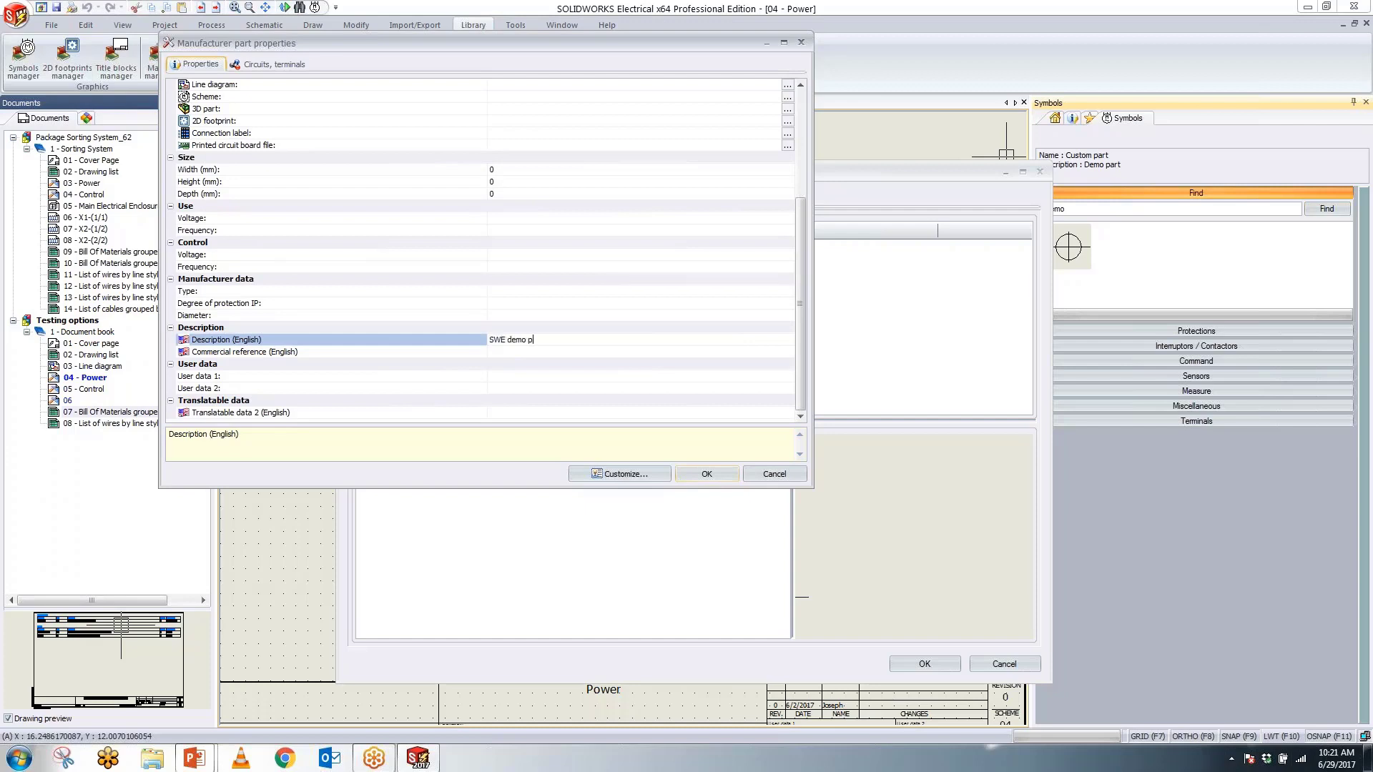
pyautogui.click(709, 474)
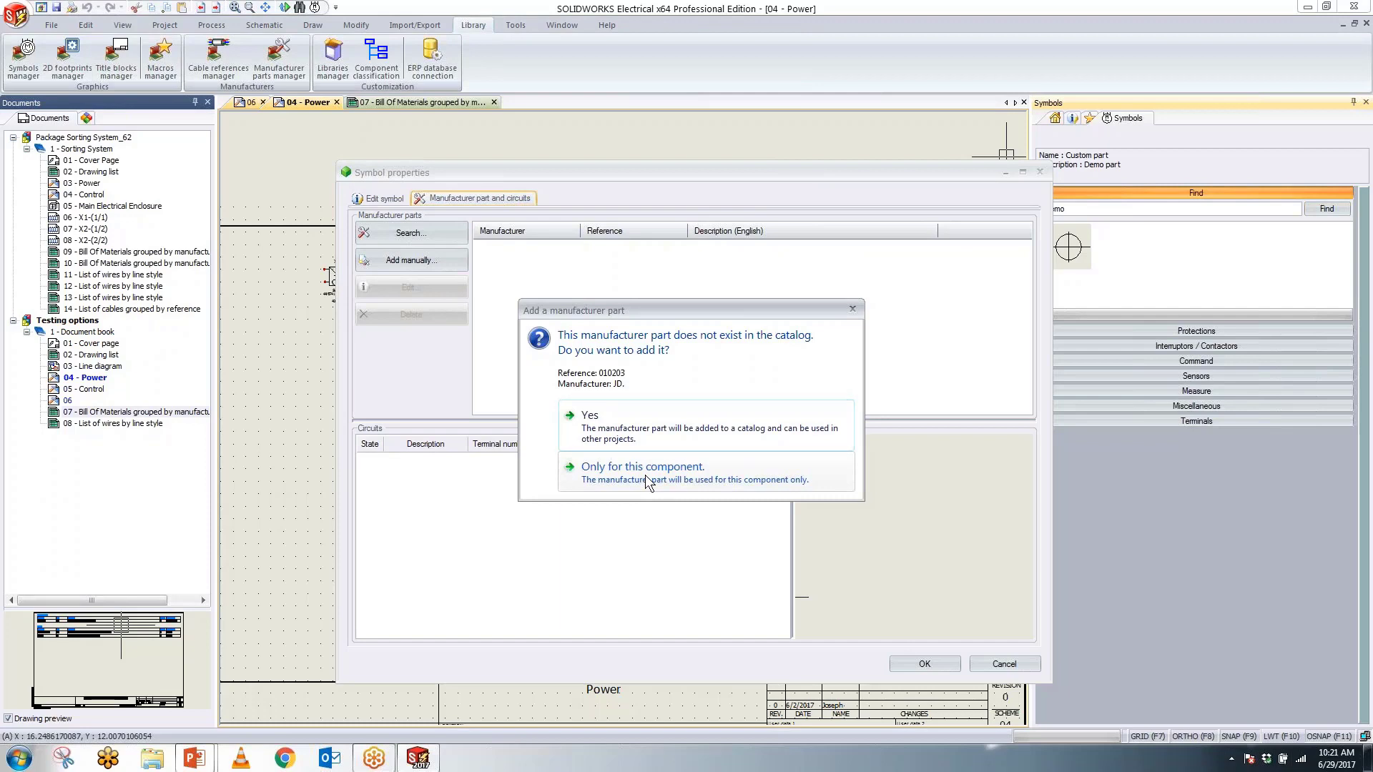
pyautogui.click(662, 429)
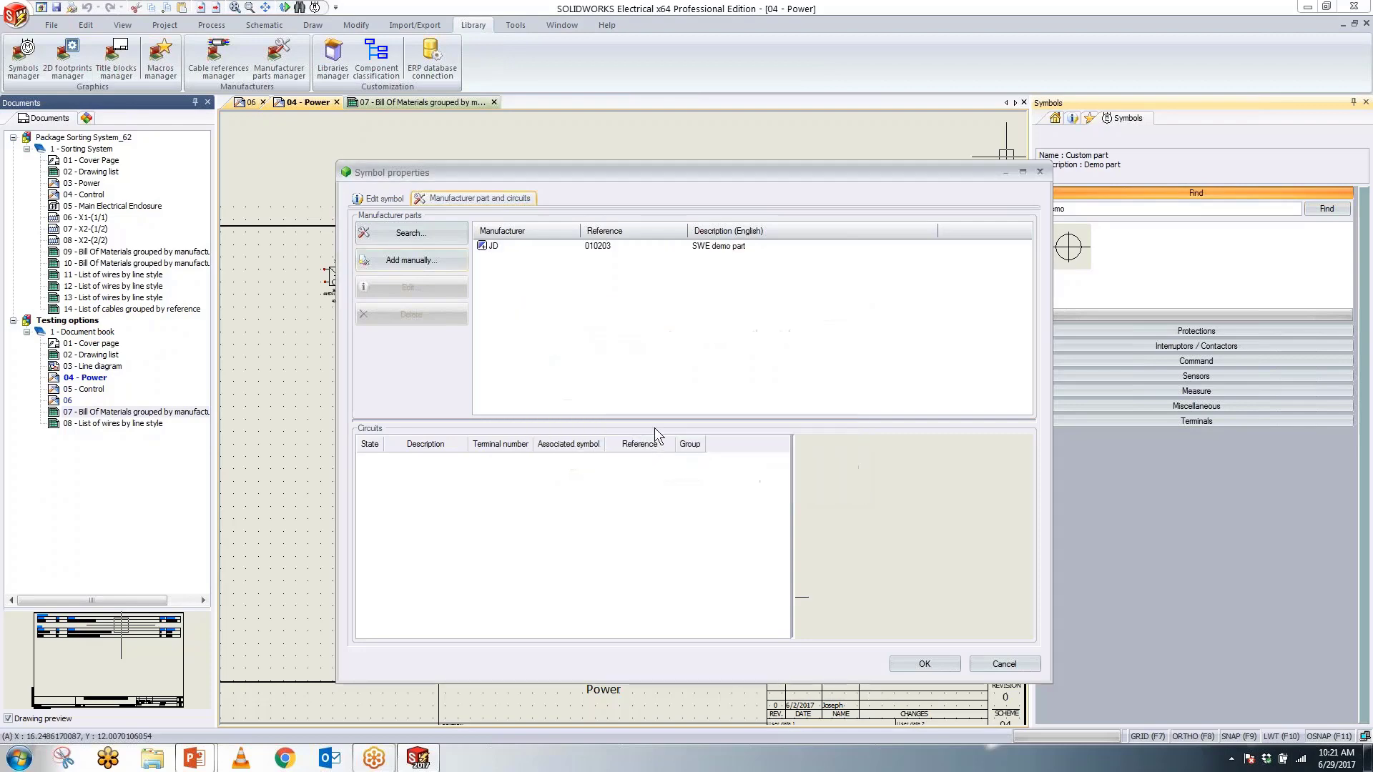
# Step: Recheck the assigned part 010203, accept the symbol properties, and place the Demo part symbol in the empty area below the transformer
pyautogui.doubleClick(603, 248)
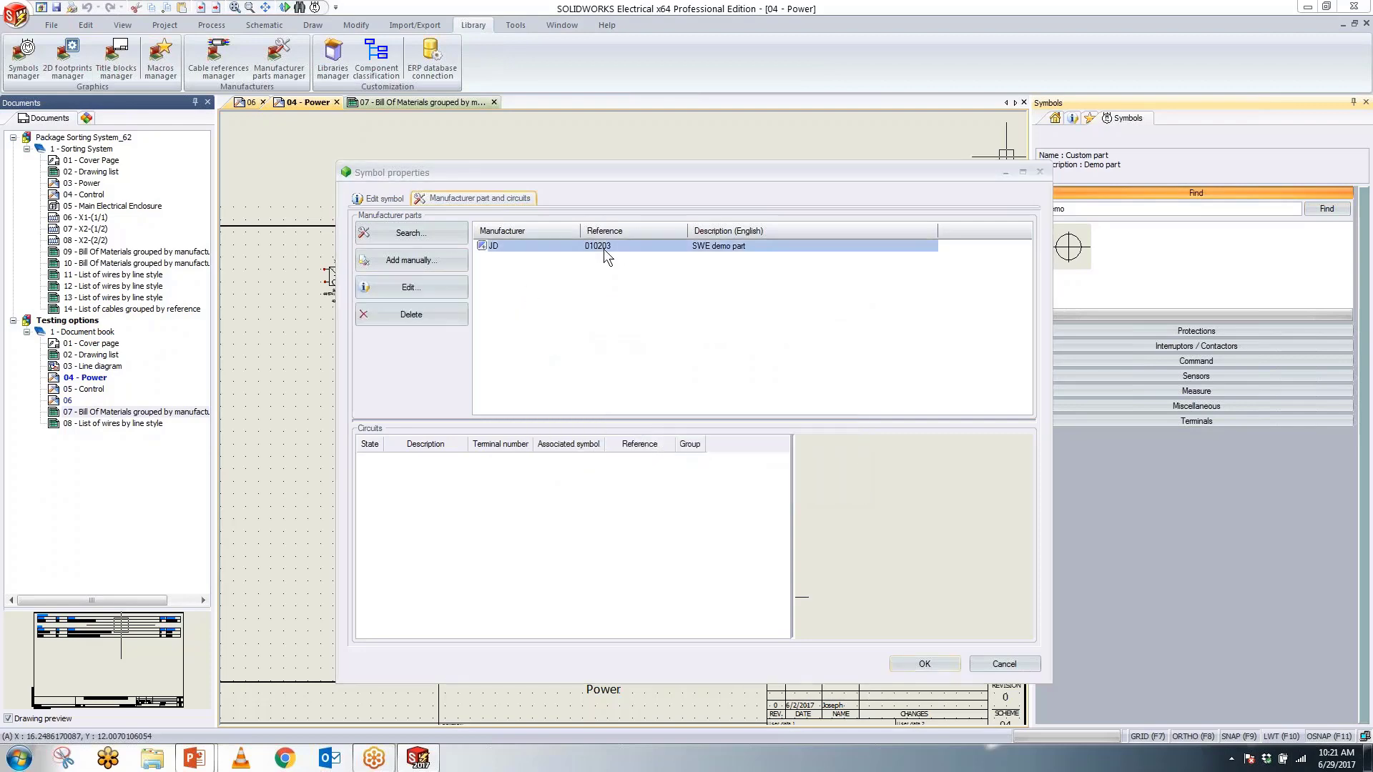
pyautogui.click(706, 473)
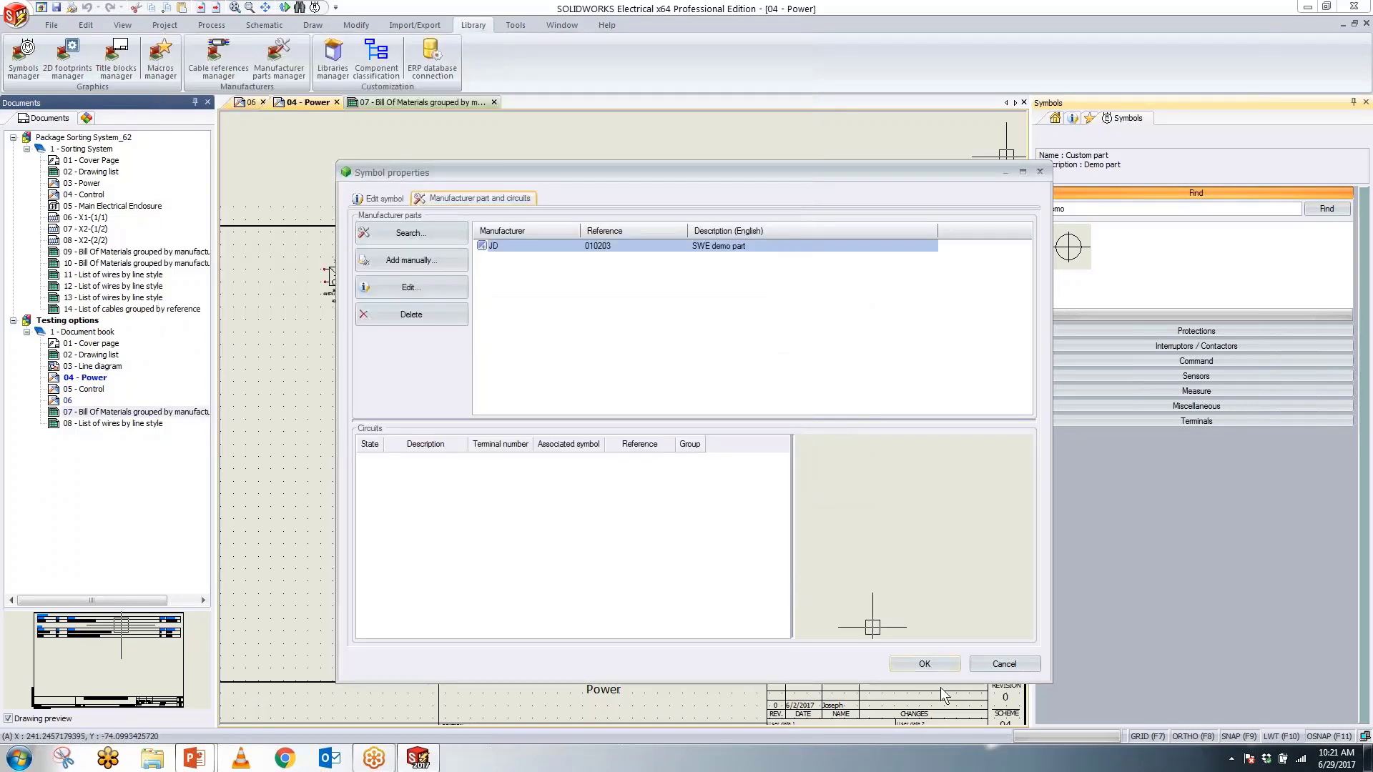
pyautogui.click(922, 664)
pyautogui.scroll(-3, 703, 542)
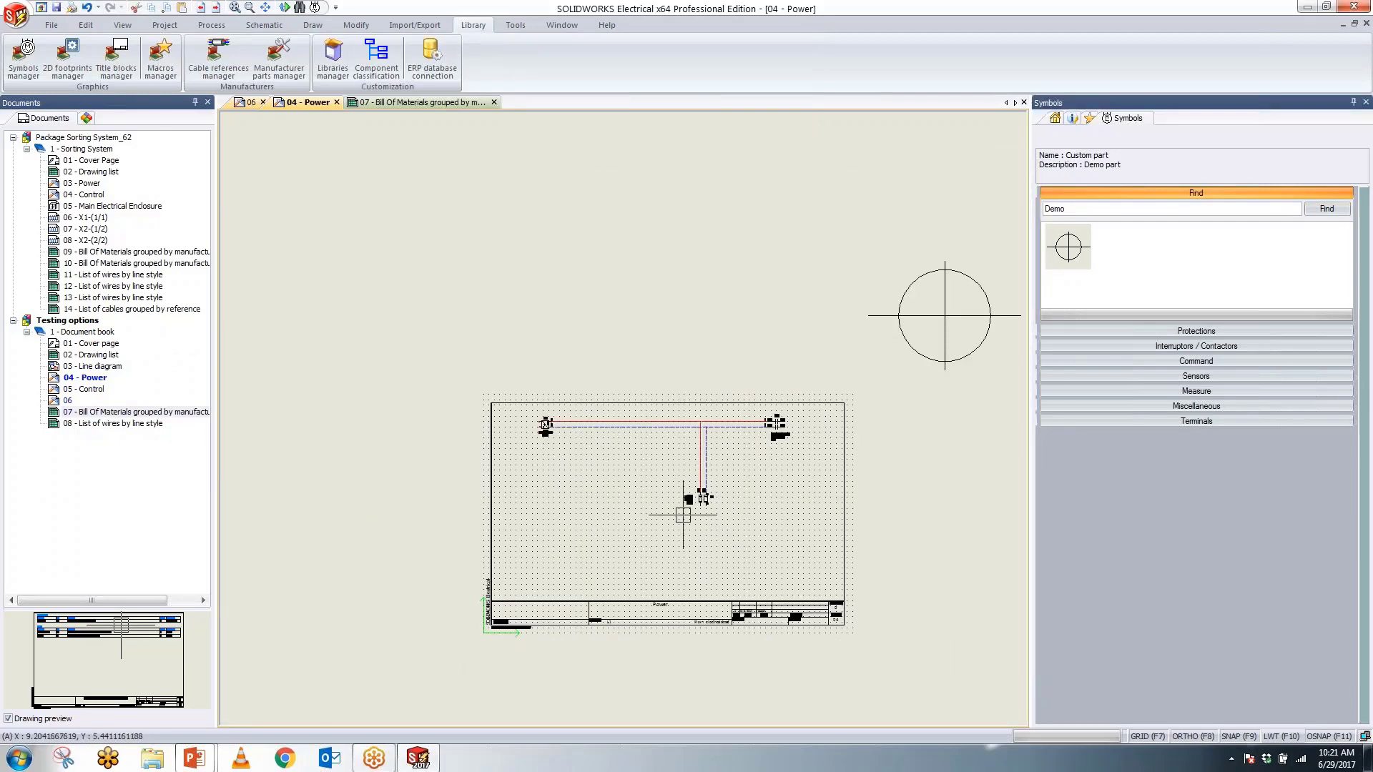
pyautogui.click(584, 519)
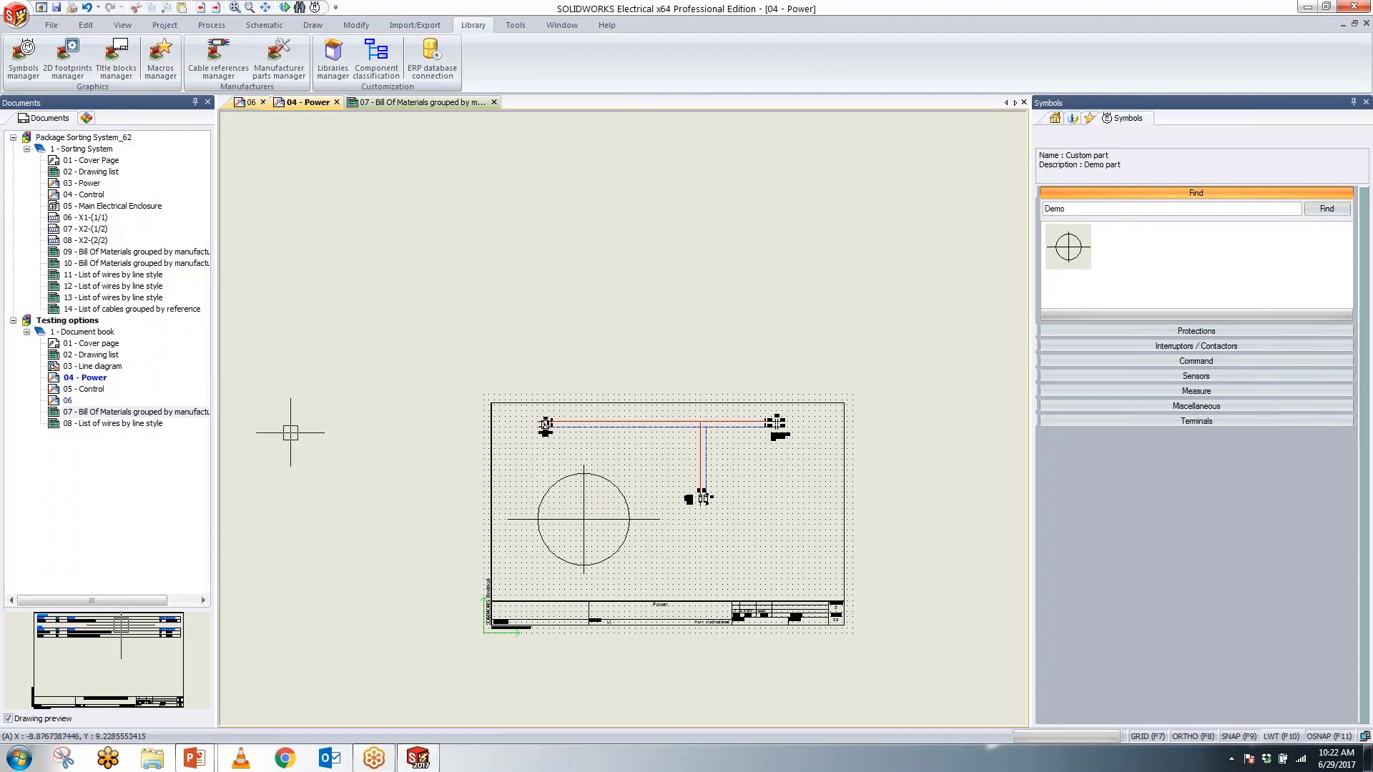
# Step: Update the Testing options report 07 - Bill Of Materials grouped by manufacturer and examine its part entries
pyautogui.doubleClick(159, 414)
pyautogui.rightClick(159, 413)
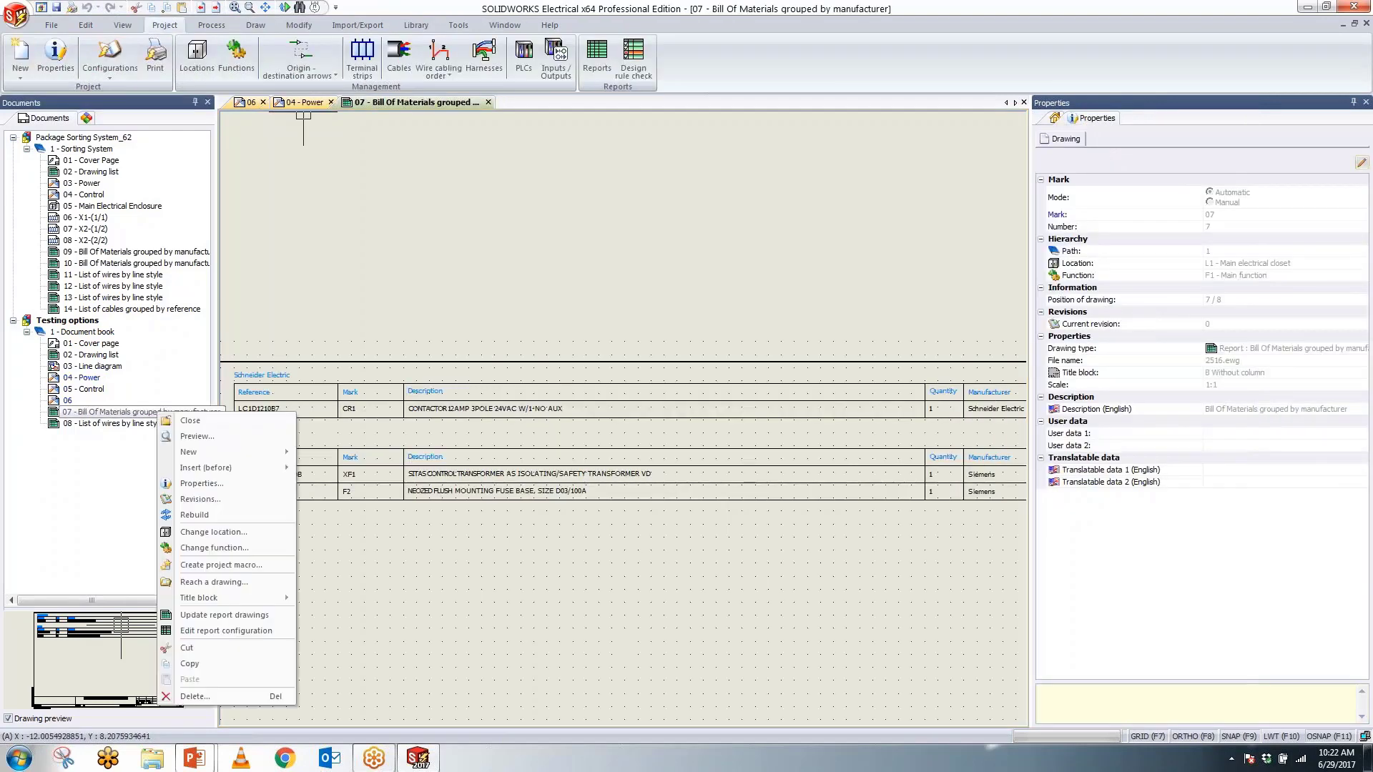
pyautogui.click(239, 614)
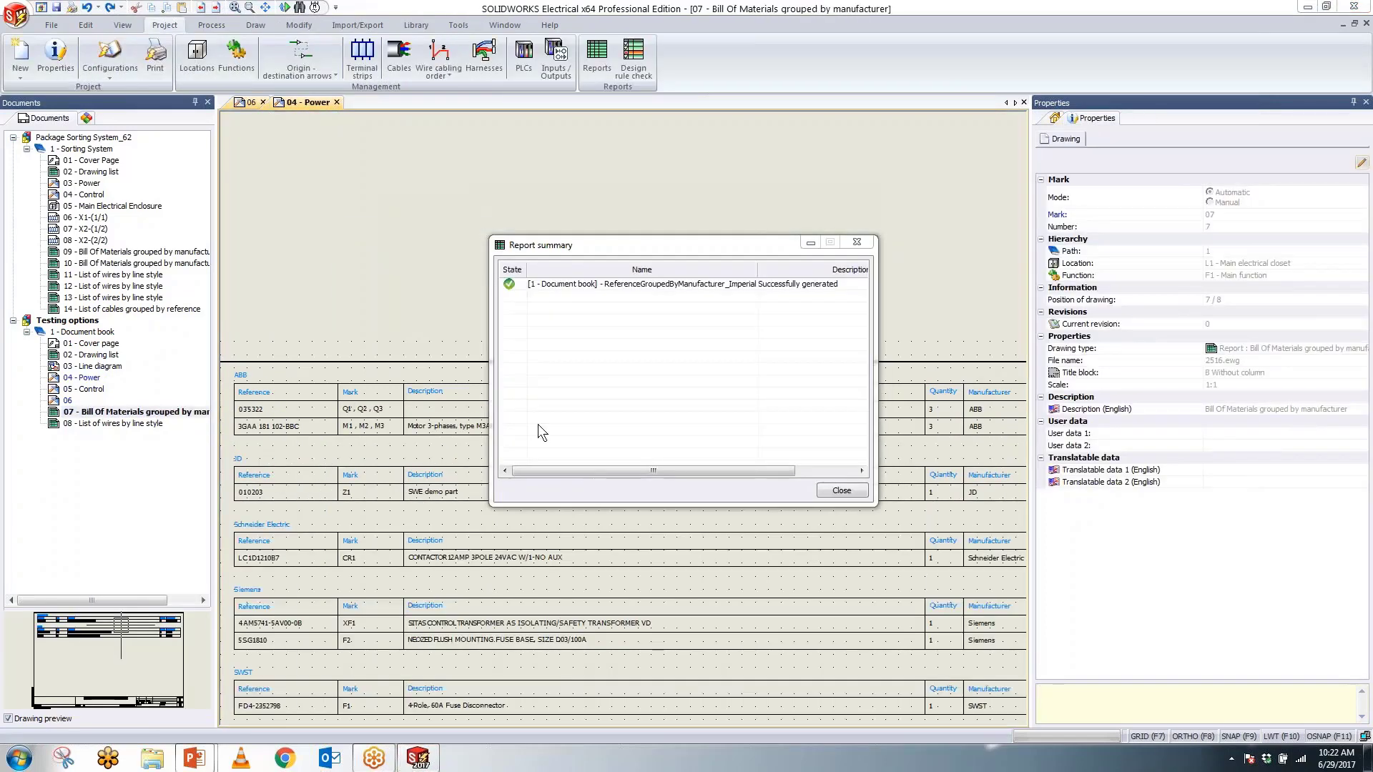
pyautogui.click(837, 490)
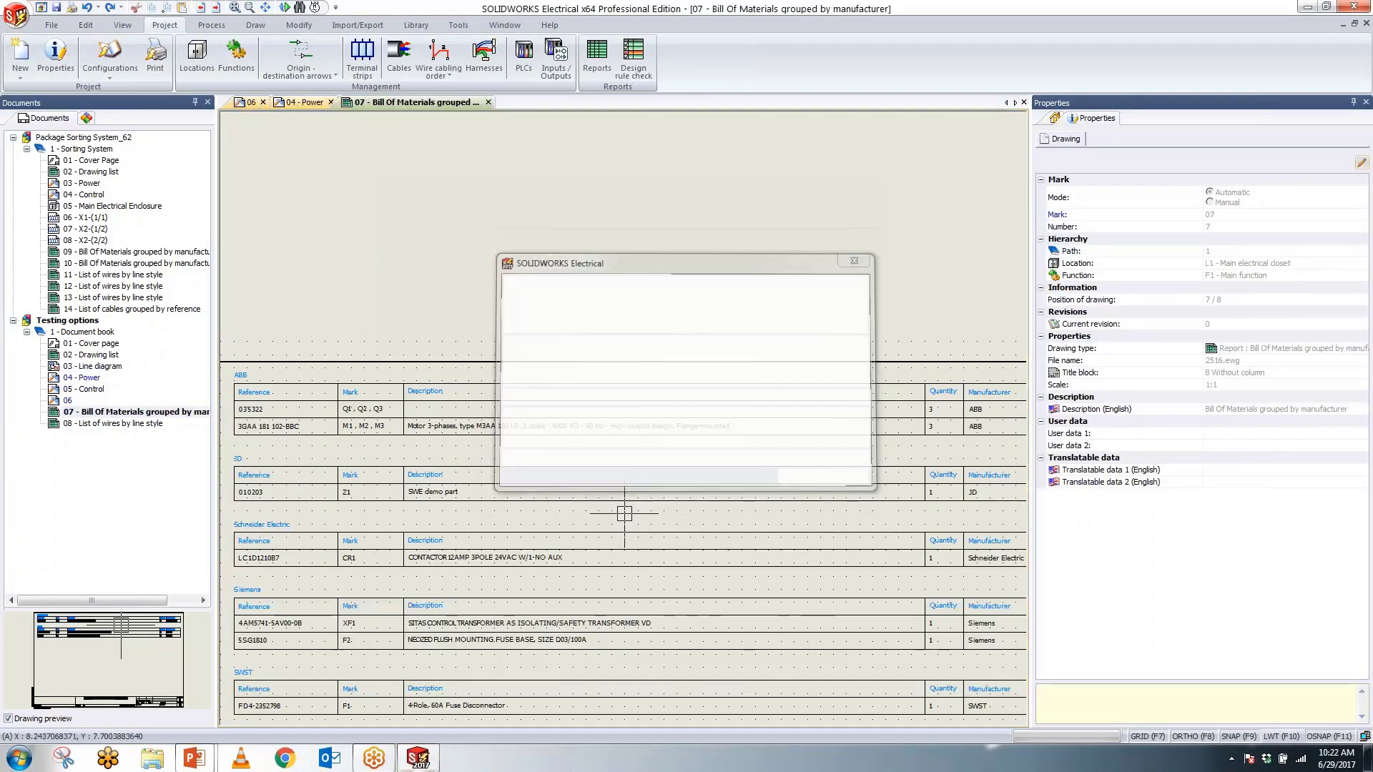
pyautogui.scroll(1, 531, 602)
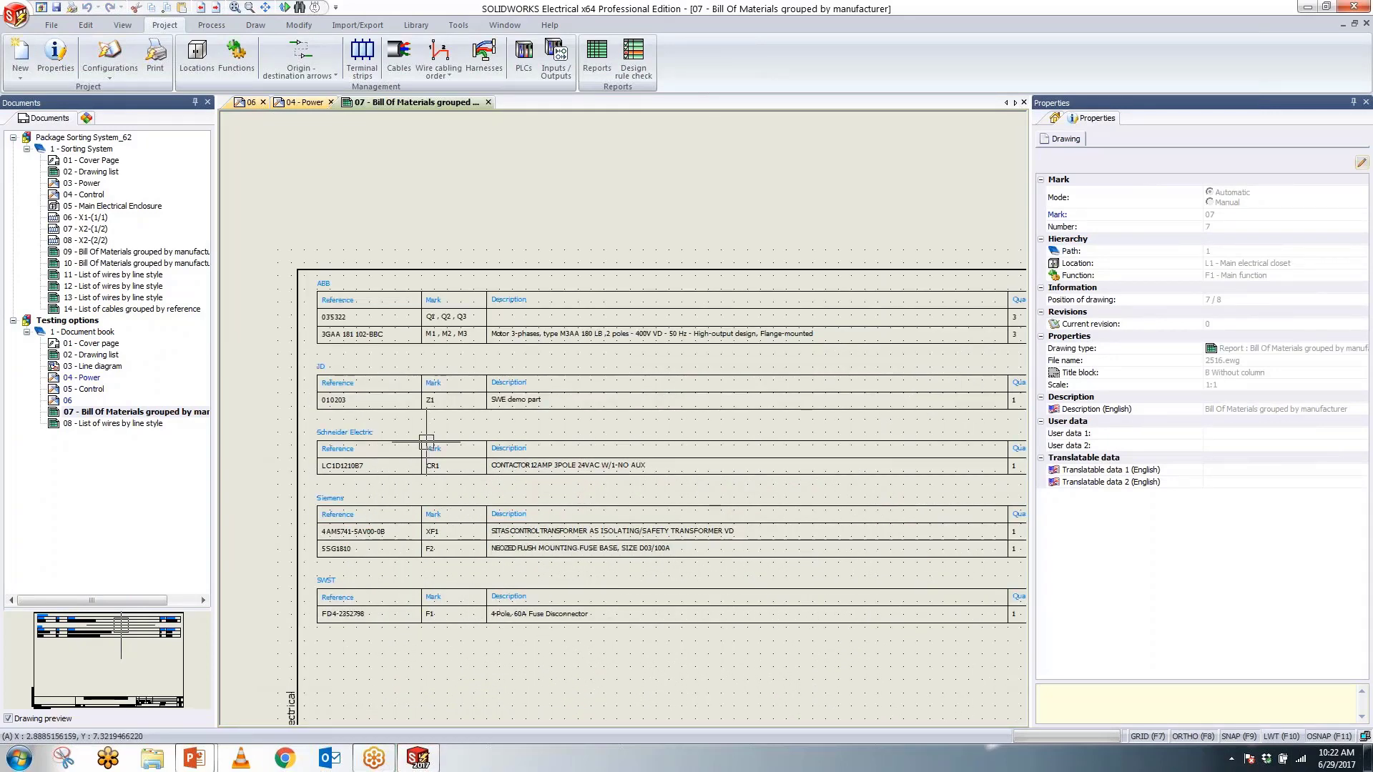
pyautogui.scroll(1, 379, 393)
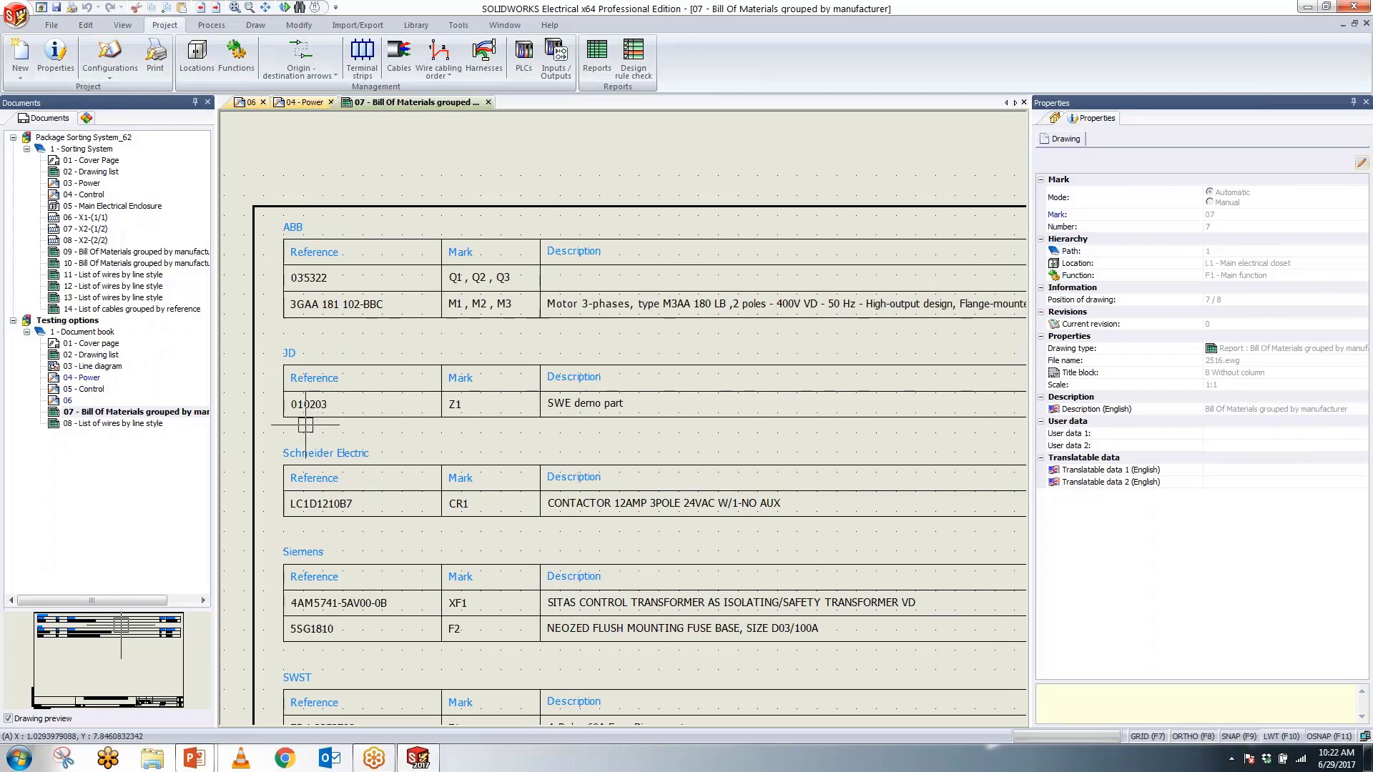
pyautogui.scroll(2, 629, 415)
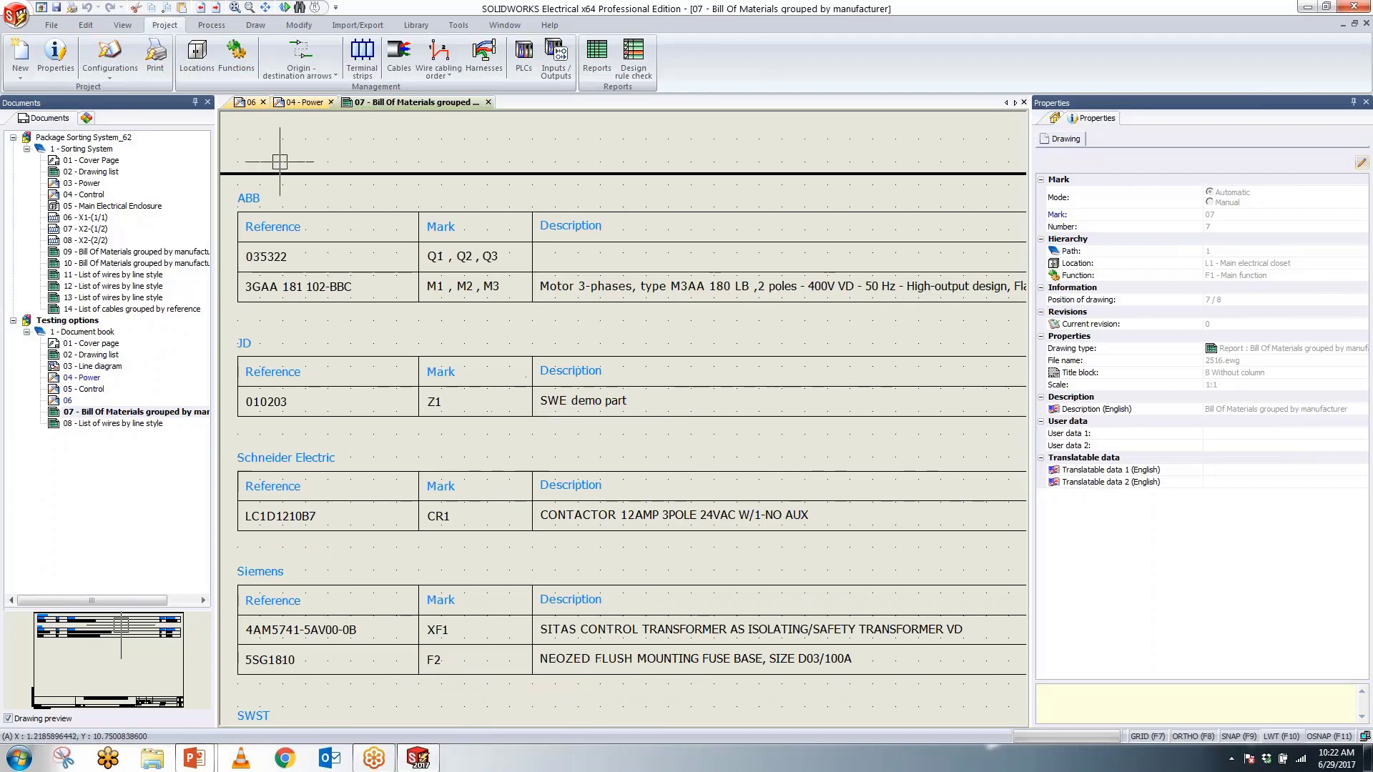
# Step: Inspect the placed symbol and wiring in drawing 04 - Power and open the Testing options report 08 - List of wires by line style
pyautogui.click(295, 102)
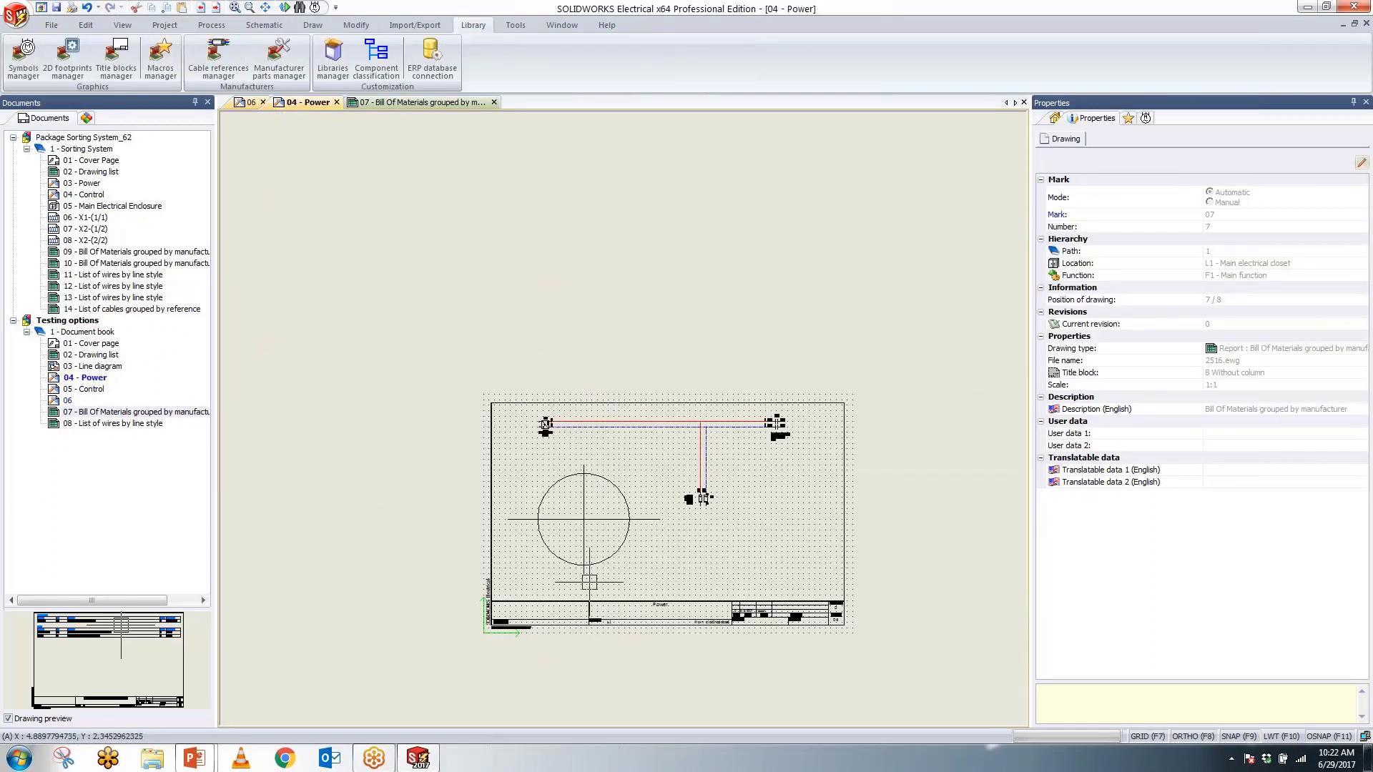
pyautogui.scroll(2, 633, 549)
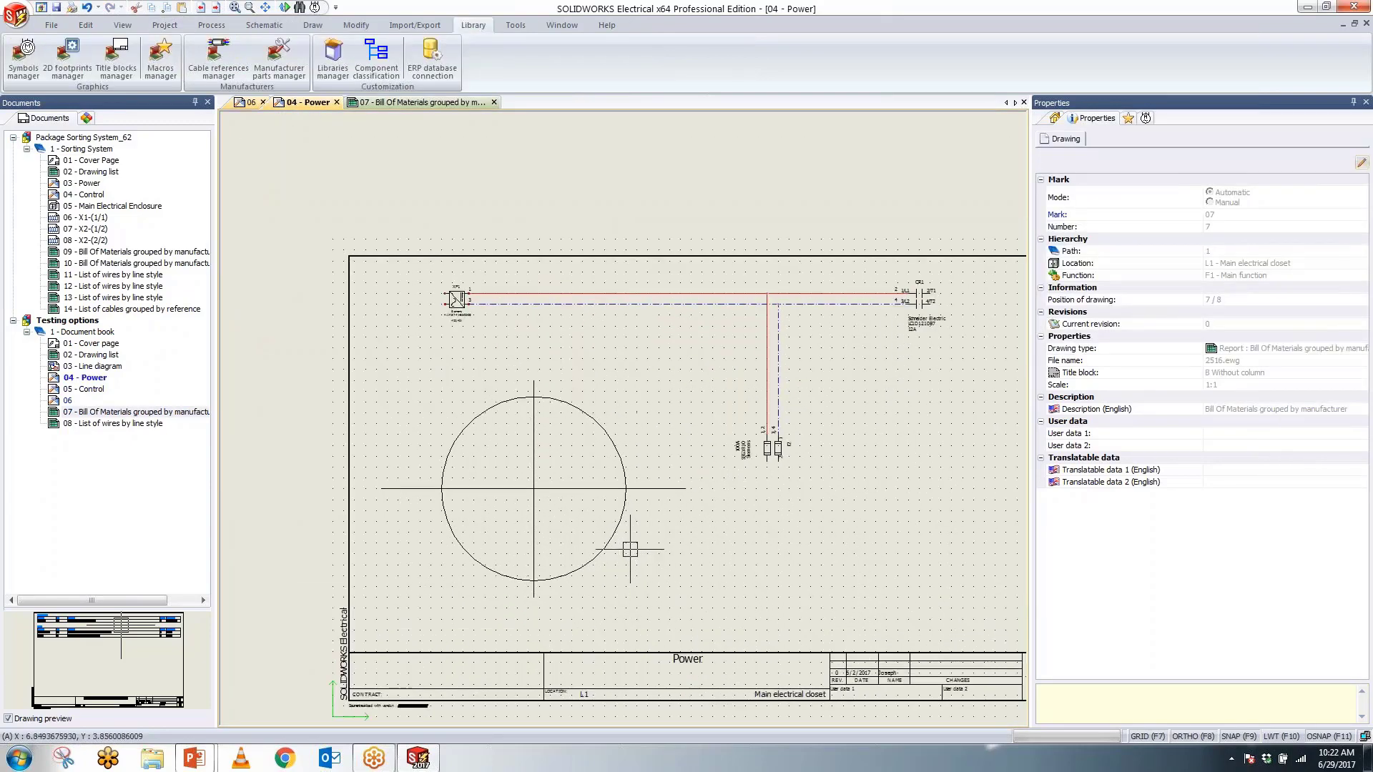
pyautogui.scroll(-1, 871, 447)
pyautogui.scroll(-1, 328, 306)
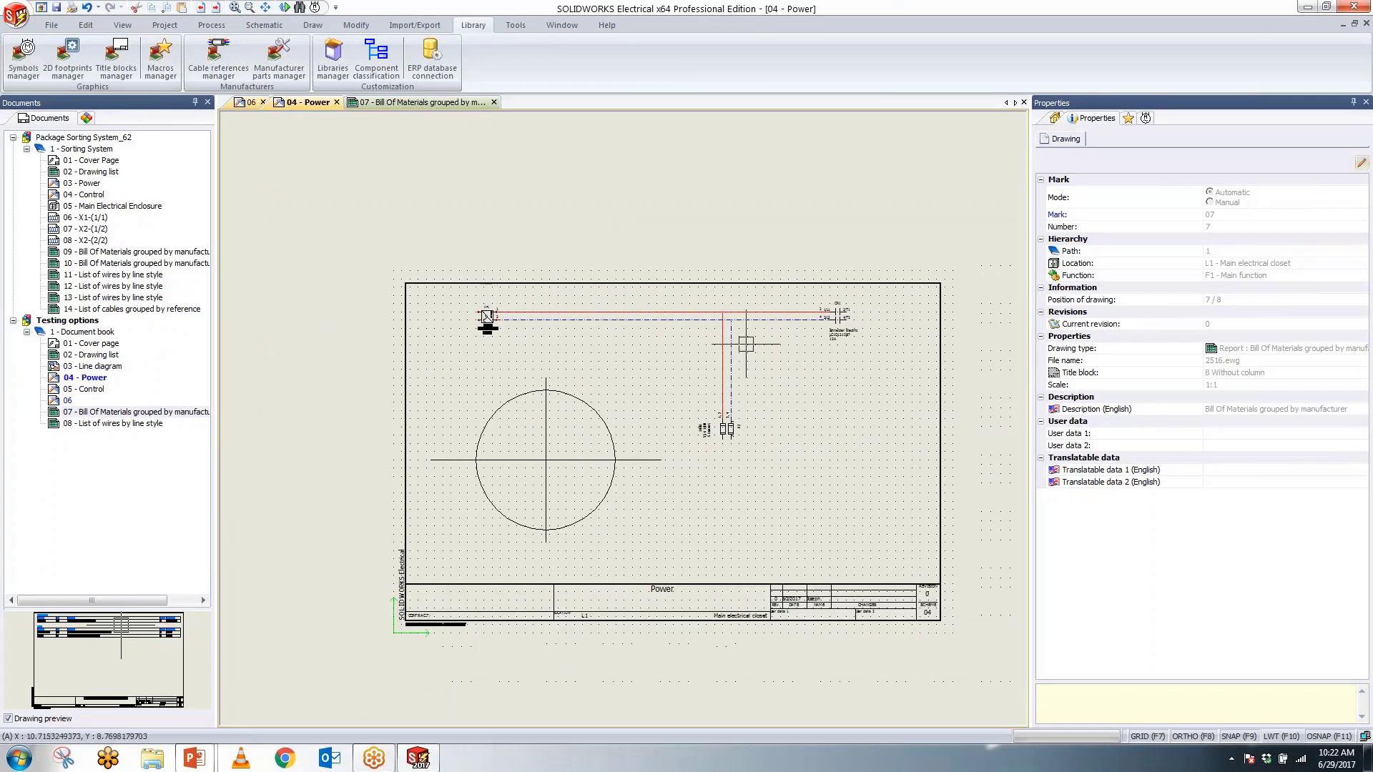
pyautogui.scroll(2, 748, 352)
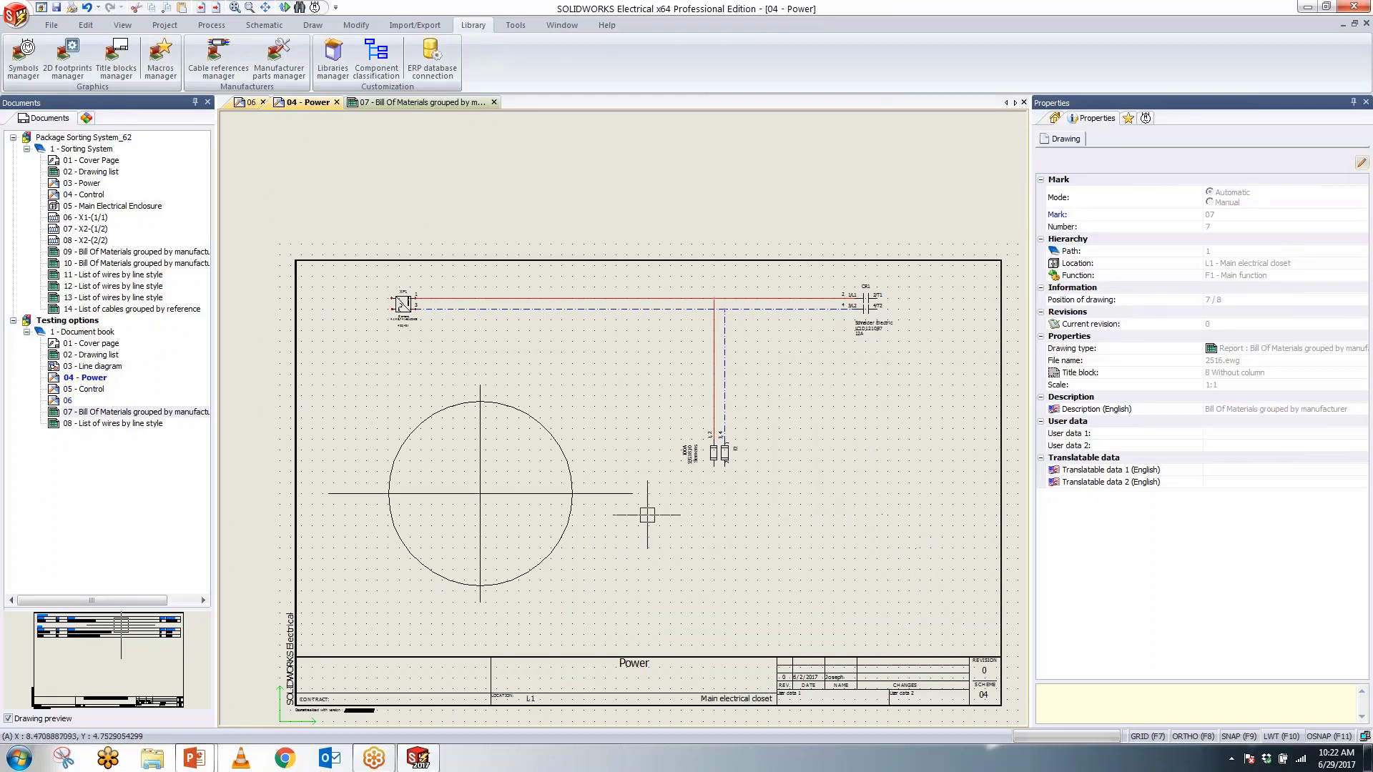
pyautogui.doubleClick(147, 424)
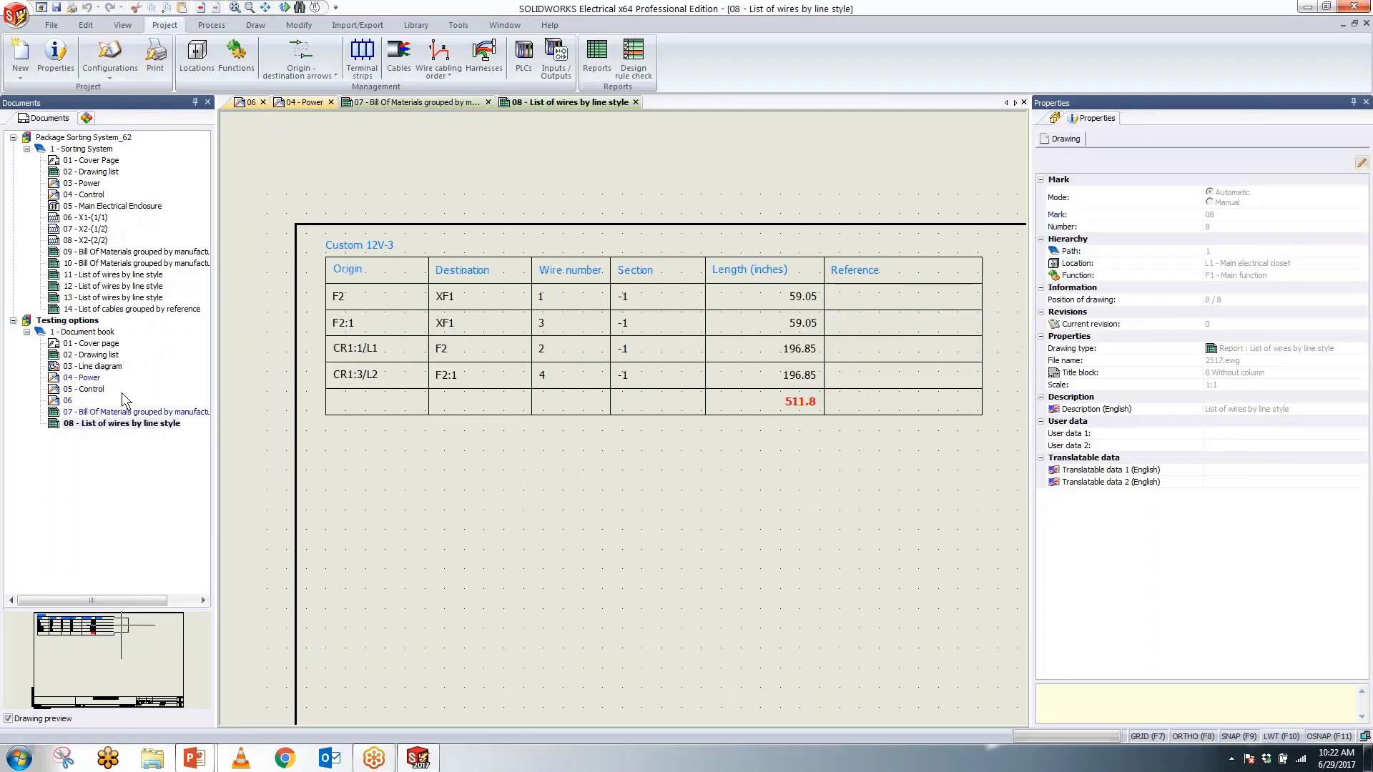